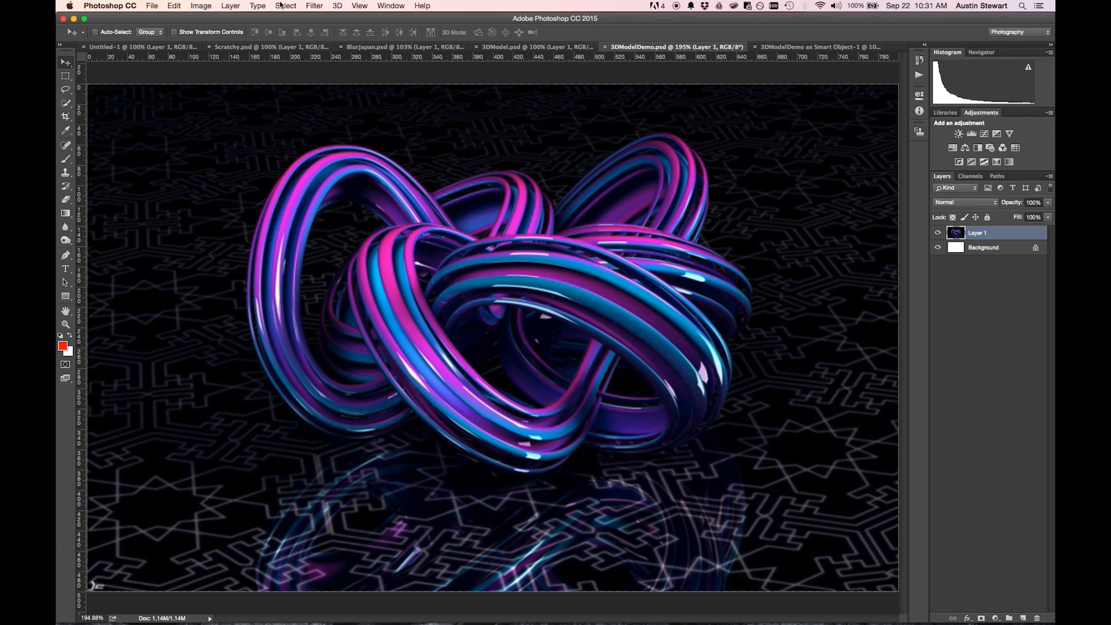
{"action": "left_click", "coordinate": [316, 7]}
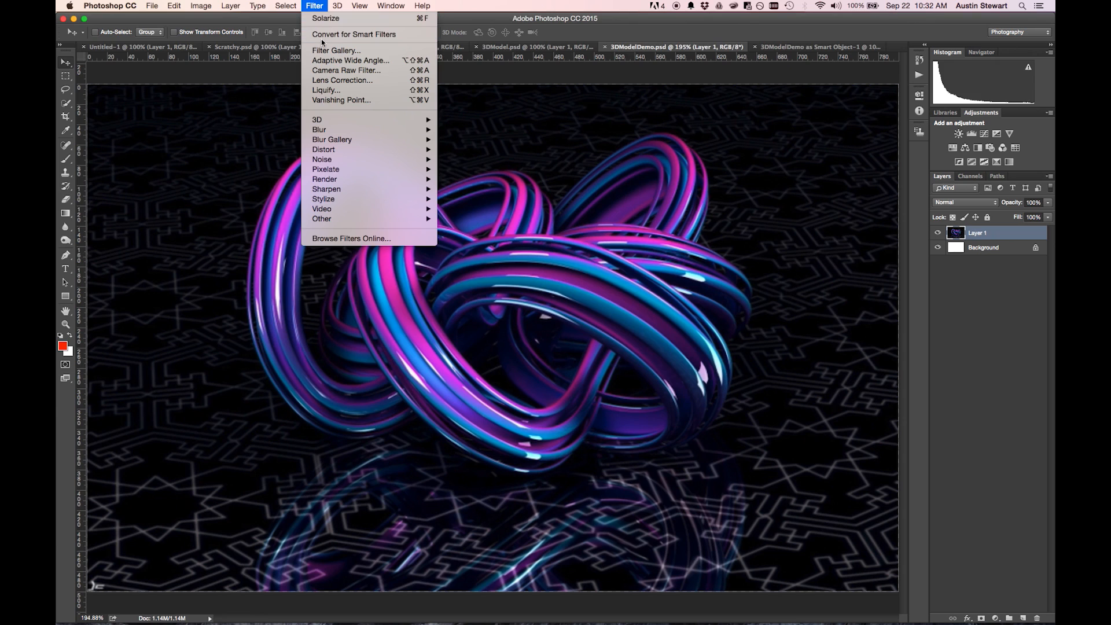
{"action": "mouse_move", "coordinate": [326, 131]}
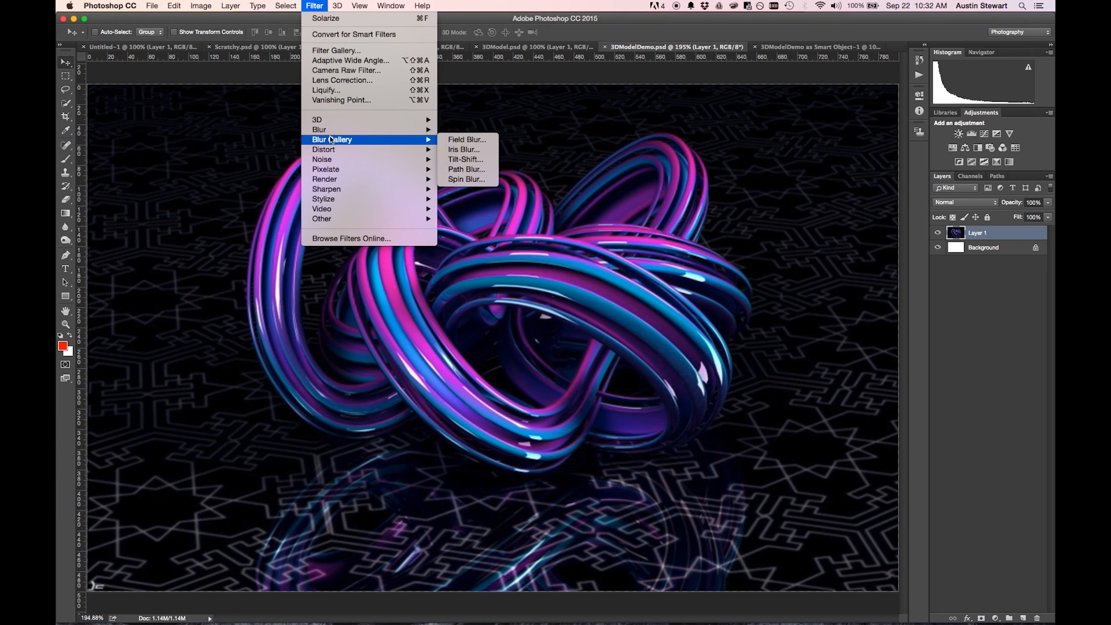
{"action": "mouse_move", "coordinate": [333, 160]}
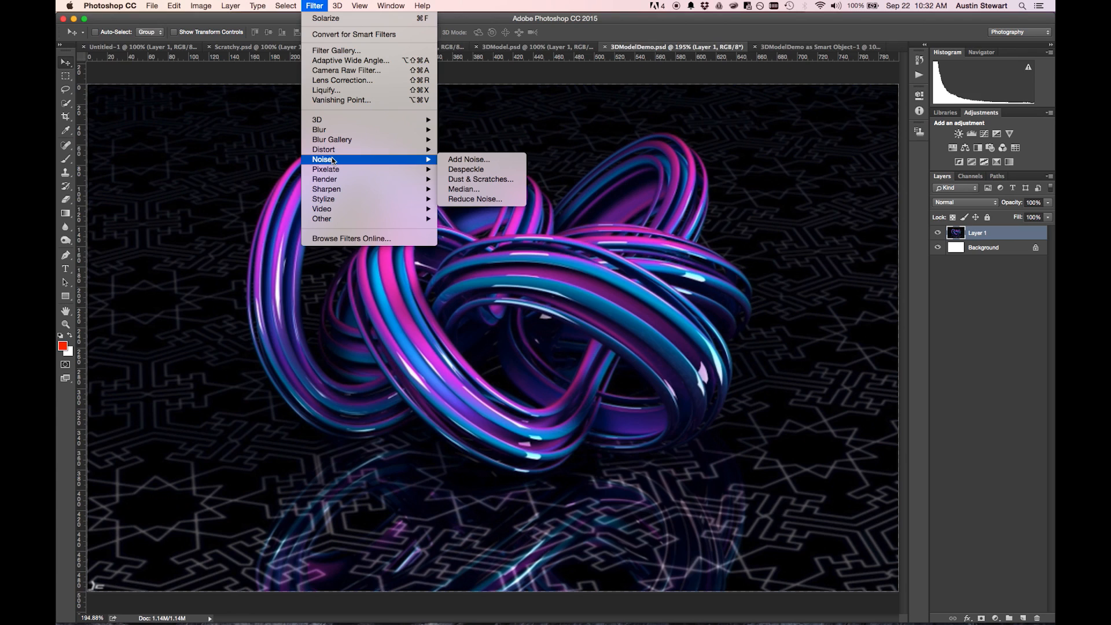
{"action": "mouse_move", "coordinate": [328, 200]}
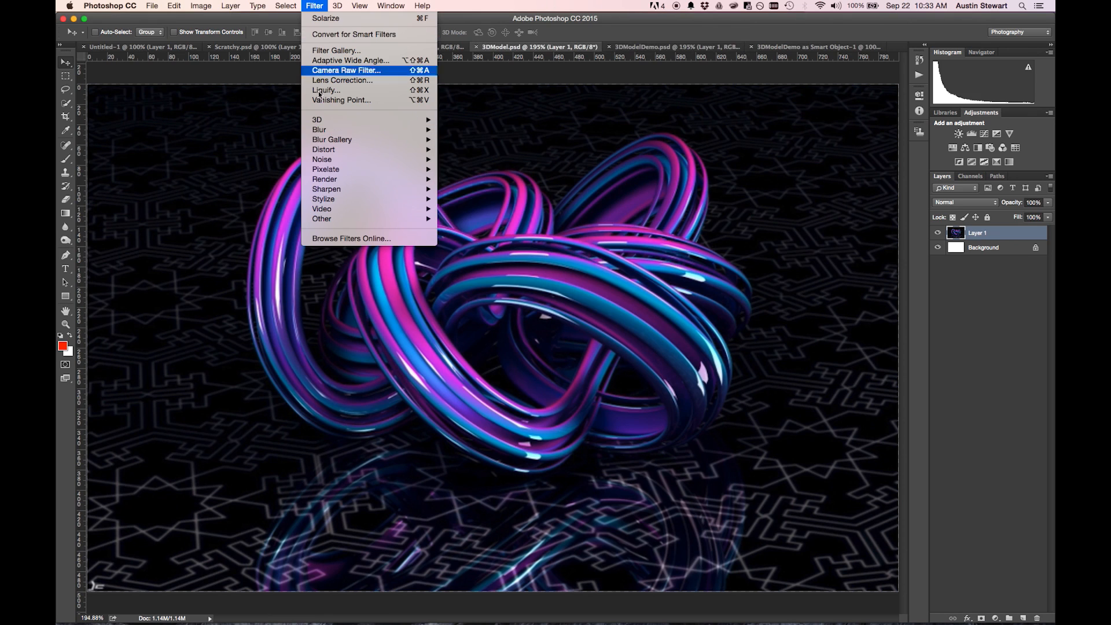
Step: Try a Gaussian Blur on Layer 1 with a radius of 2.0 pixels, without applying it
{"action": "mouse_move", "coordinate": [328, 131]}
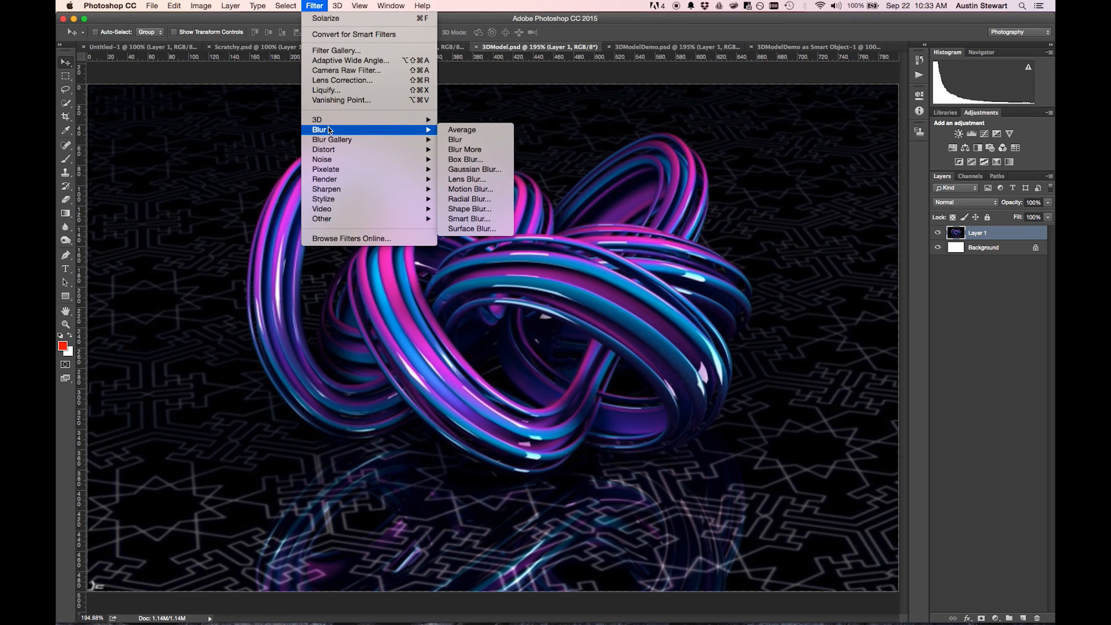
{"action": "left_click", "coordinate": [467, 170]}
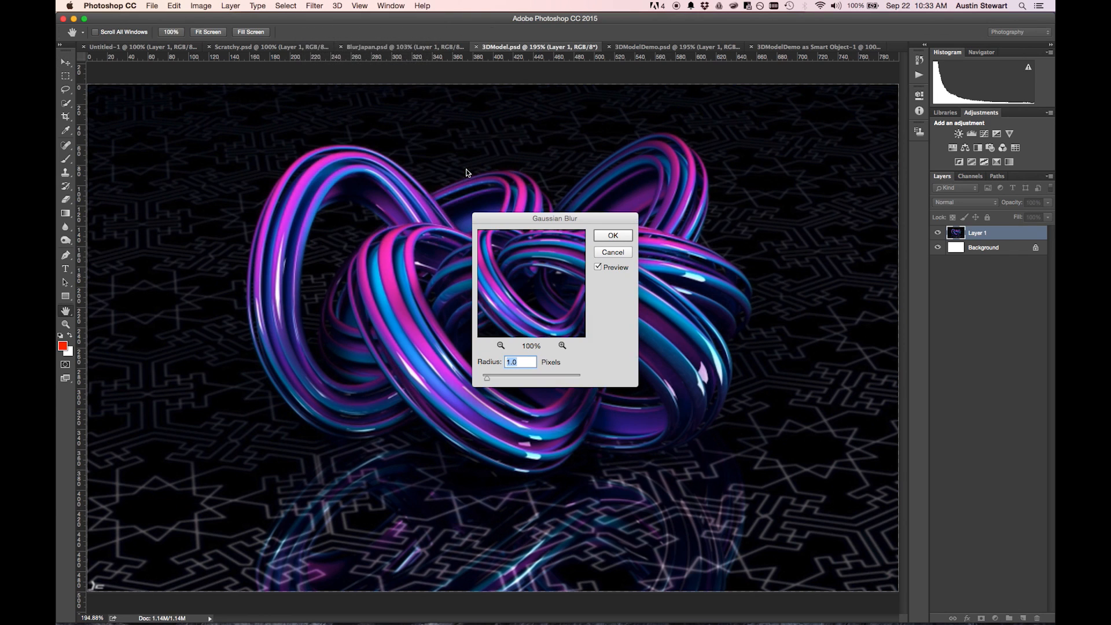
{"action": "left_click_drag", "start_coordinate": [548, 225], "coordinate": [820, 130]}
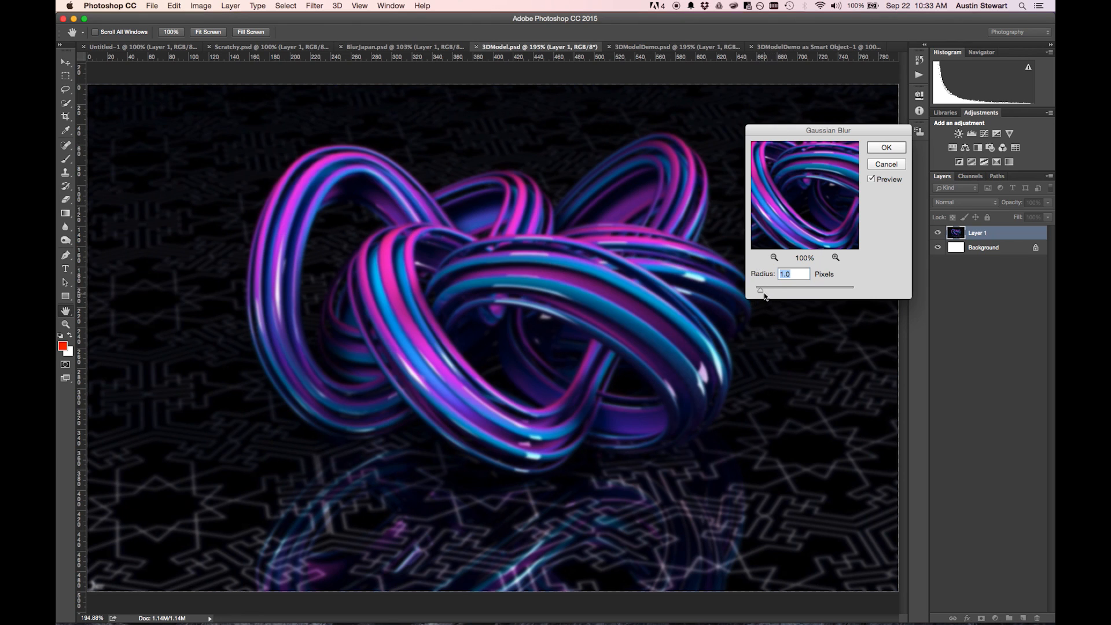
{"action": "mouse_move", "coordinate": [761, 294]}
{"action": "left_mouse_down"}
{"action": "mouse_move", "coordinate": [800, 293]}
{"action": "mouse_move", "coordinate": [767, 292]}
{"action": "left_mouse_up"}
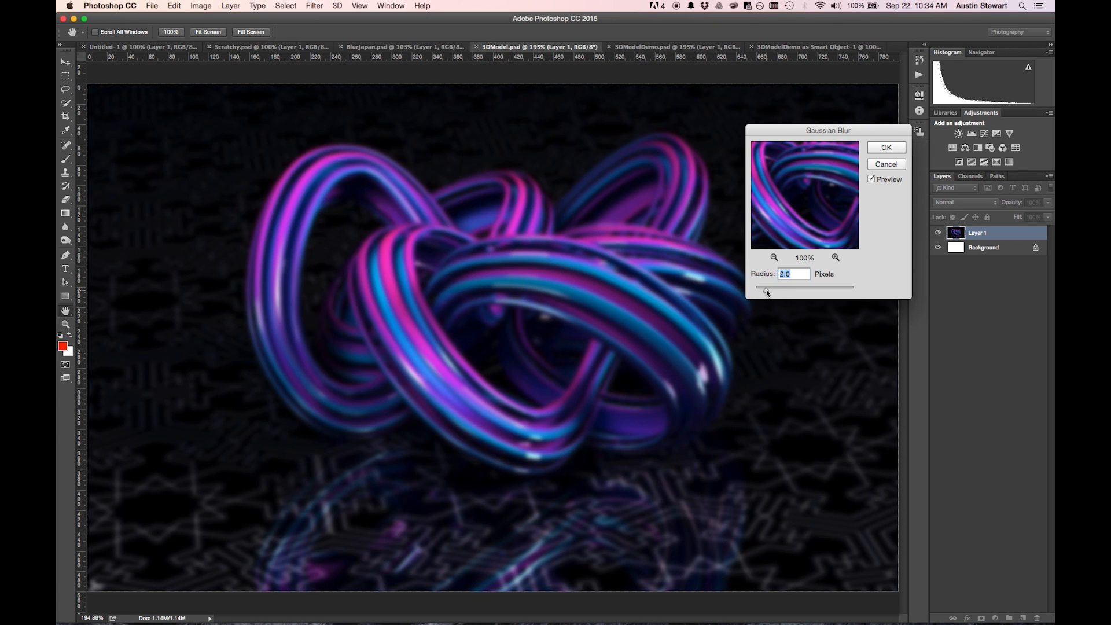
{"action": "left_click", "coordinate": [886, 164]}
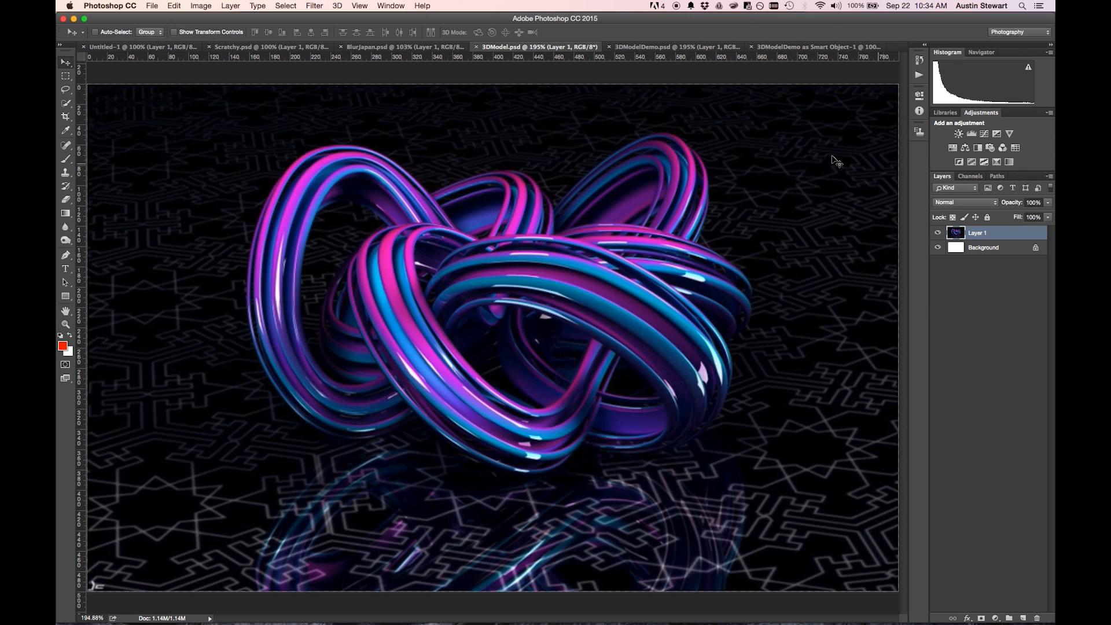
Step: Try a Surface Blur on Layer 1 with a radius of up to 18 pixels and a threshold of 21 levels, without applying it
{"action": "left_click", "coordinate": [314, 6]}
{"action": "mouse_move", "coordinate": [331, 149]}
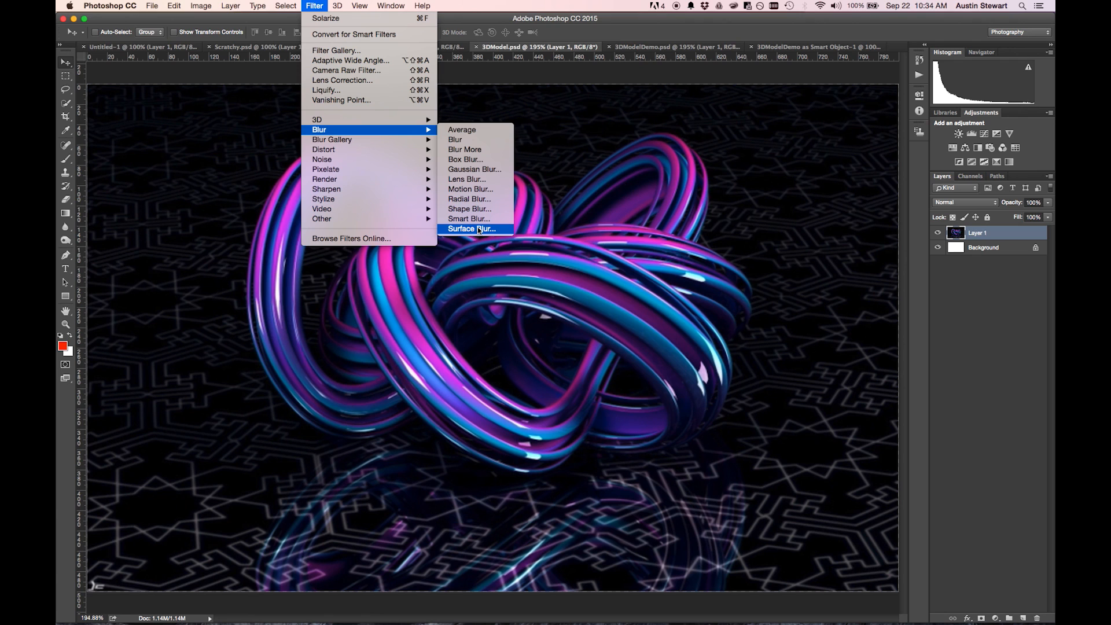
{"action": "left_click", "coordinate": [480, 228]}
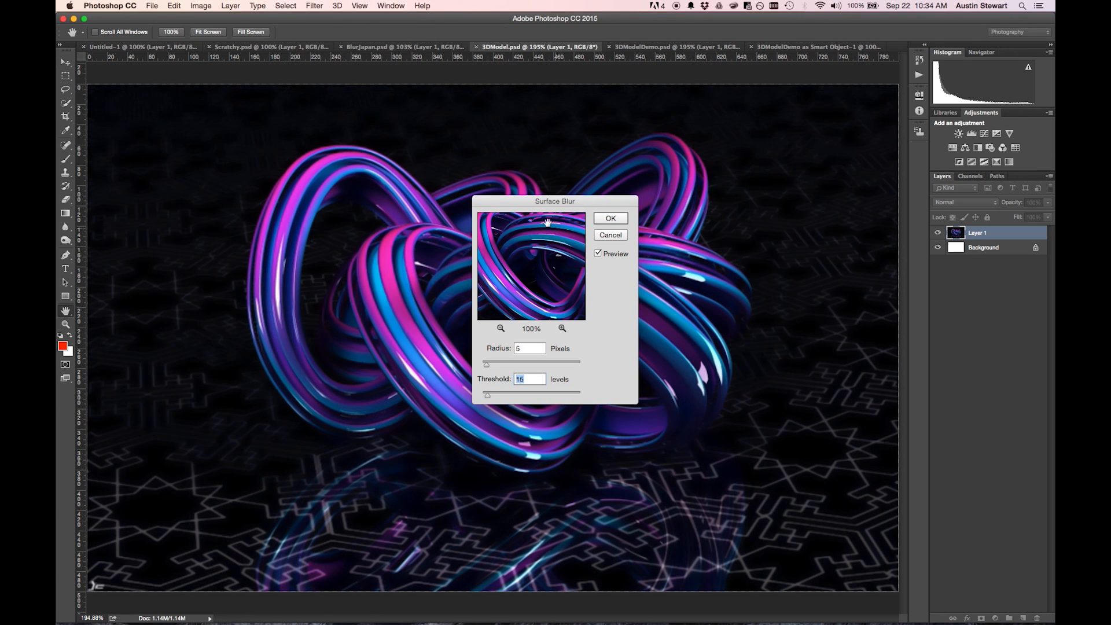
{"action": "left_click_drag", "start_coordinate": [536, 200], "coordinate": [846, 145]}
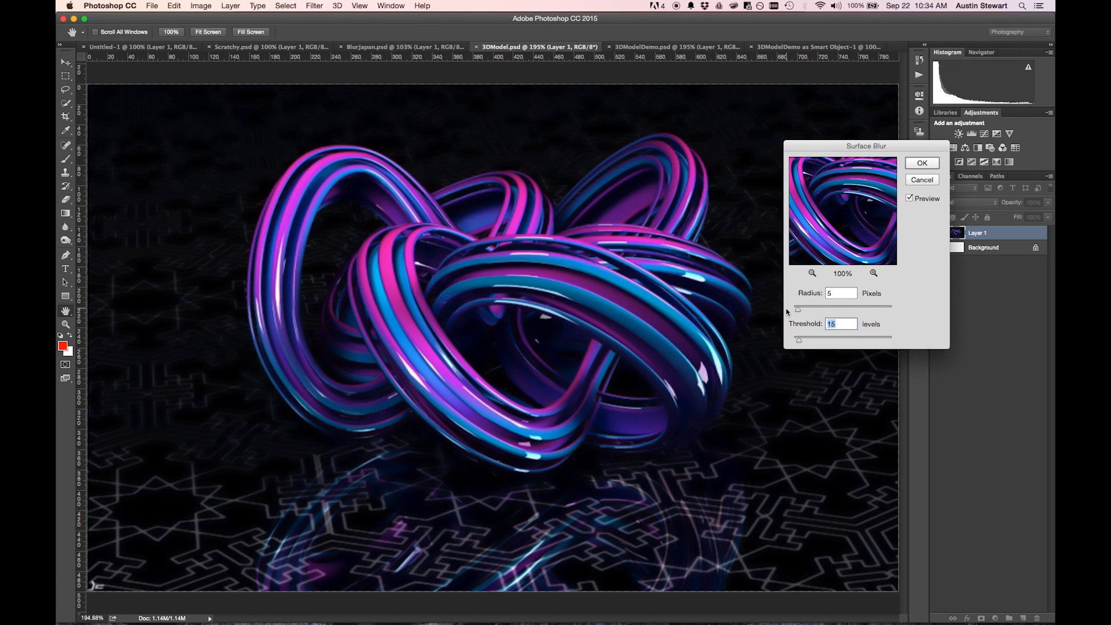
{"action": "left_click_drag", "start_coordinate": [798, 309], "coordinate": [802, 341]}
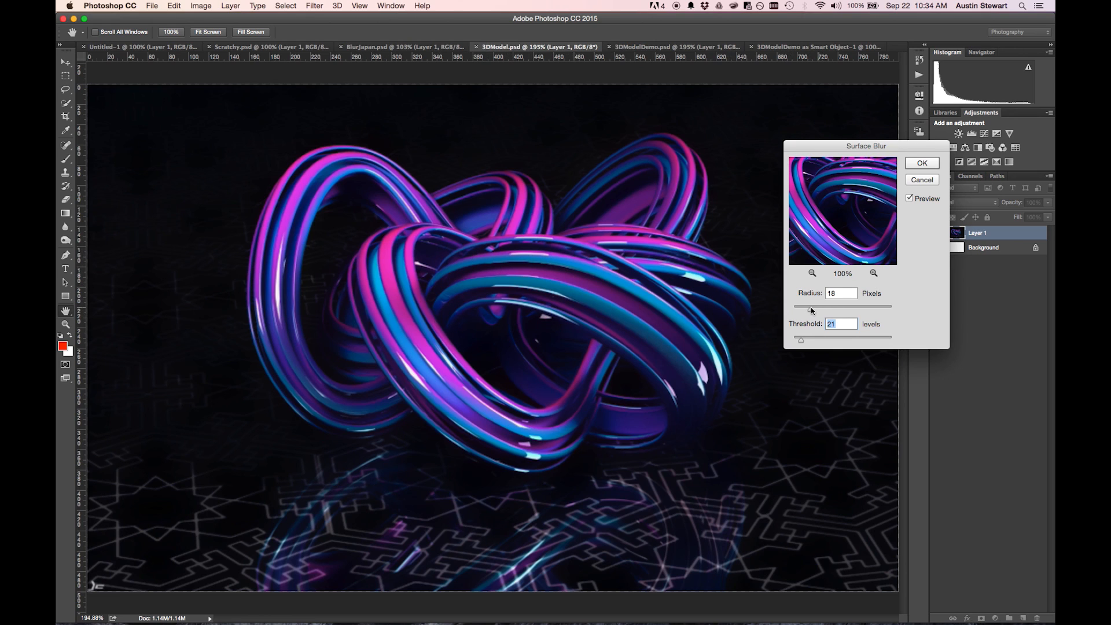
{"action": "left_click_drag", "start_coordinate": [811, 310], "coordinate": [804, 312]}
{"action": "left_click", "coordinate": [920, 181]}
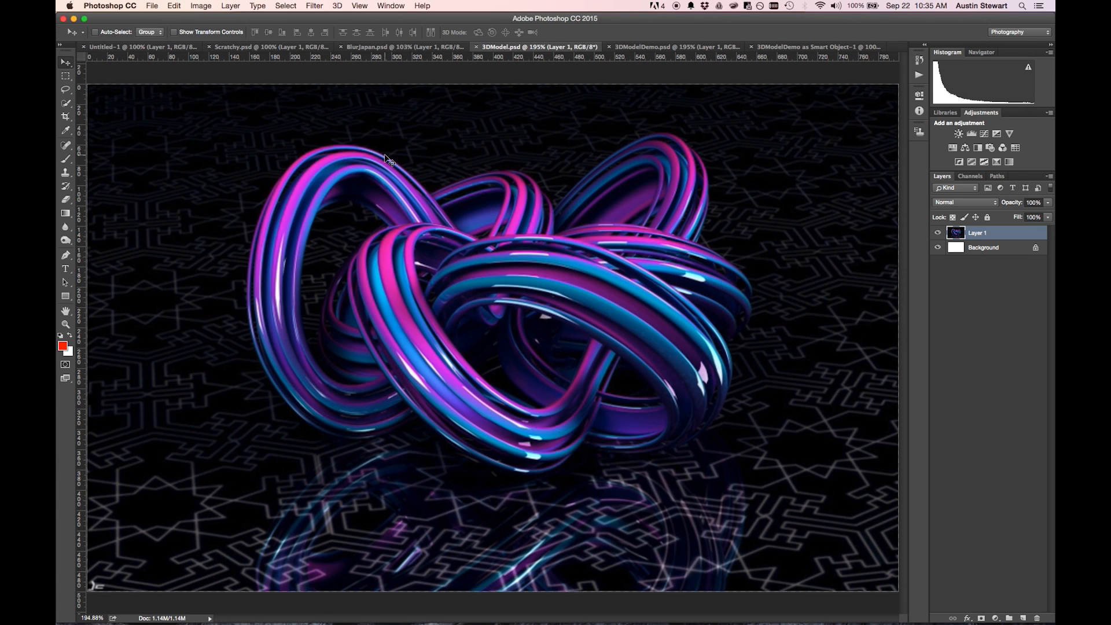
Step: Start a Field Blur on Layer 1, move its pin onto the central ring and reduce the pin's blur
{"action": "left_click", "coordinate": [316, 6]}
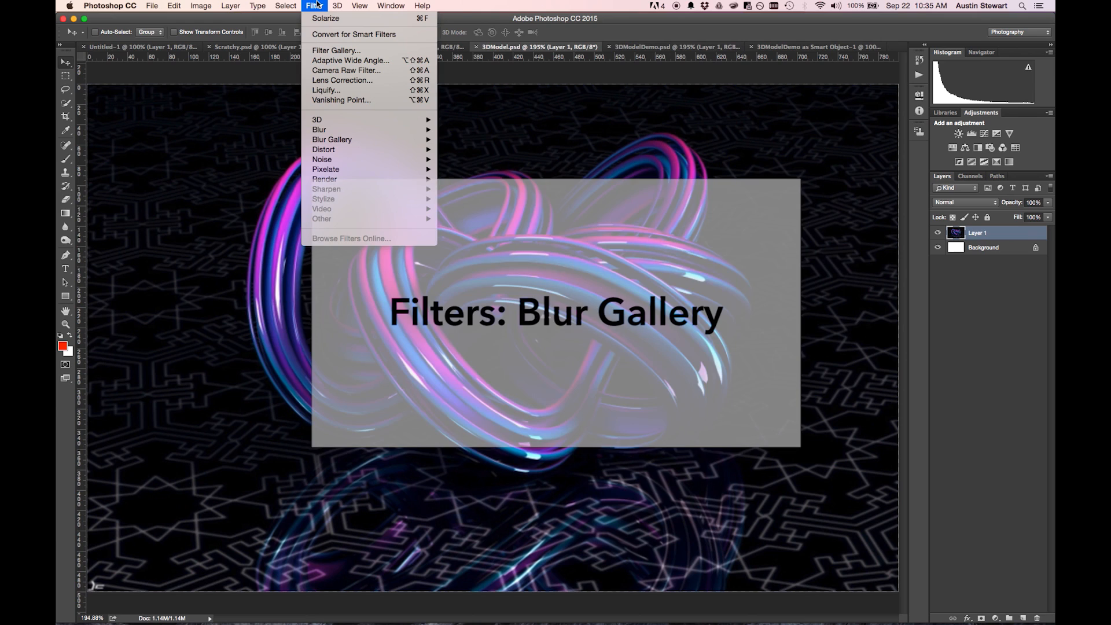
{"action": "mouse_move", "coordinate": [333, 143]}
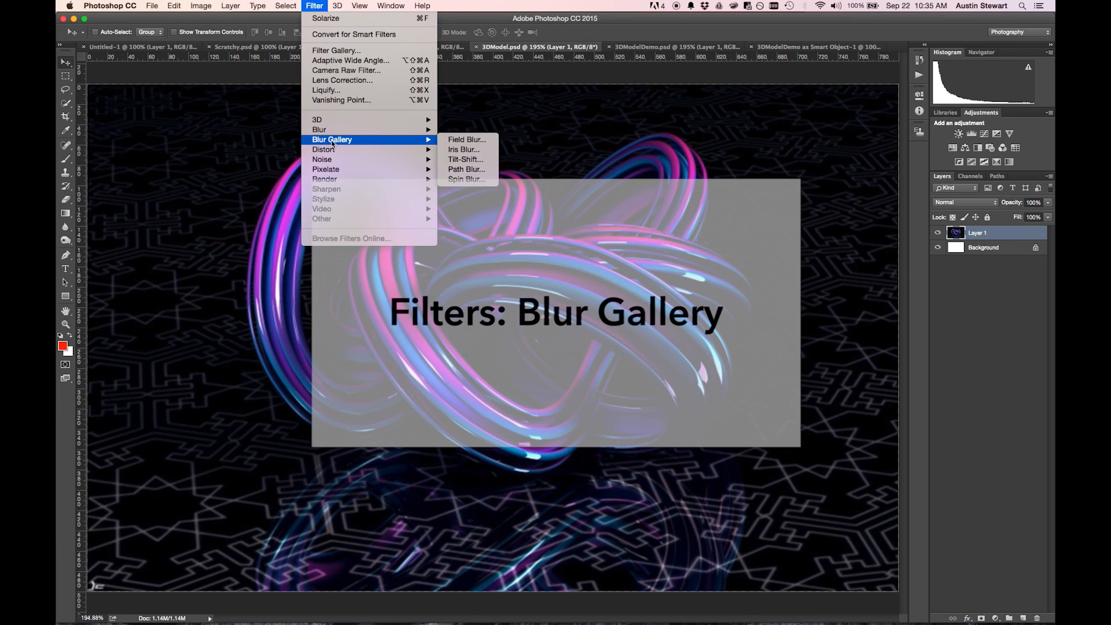
{"action": "left_click", "coordinate": [475, 140]}
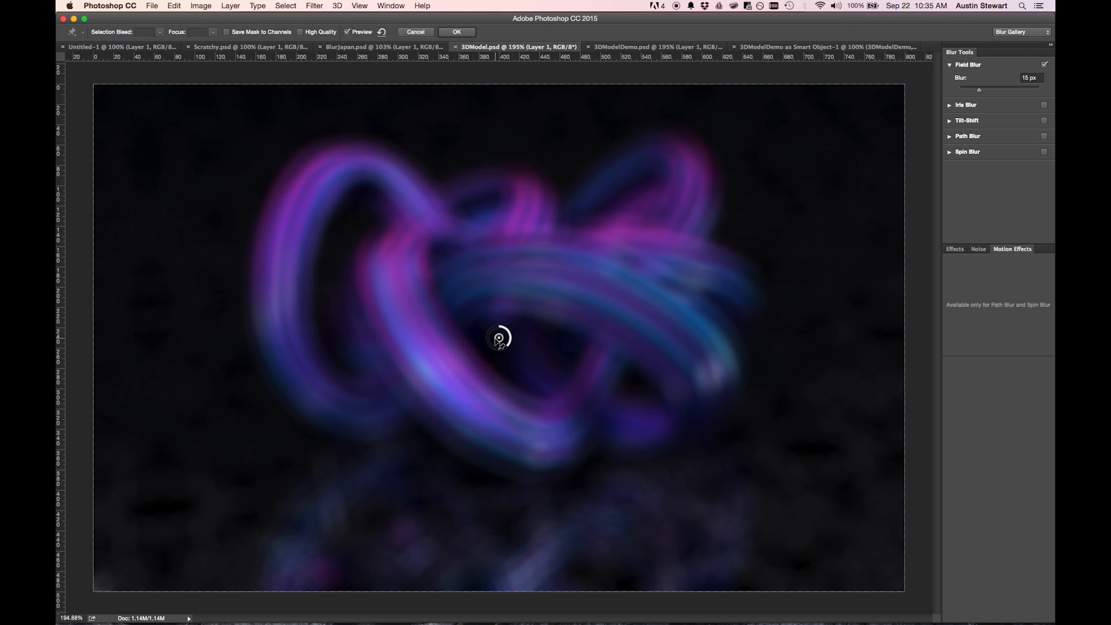
{"action": "left_click_drag", "start_coordinate": [499, 339], "coordinate": [641, 307]}
{"action": "left_click", "coordinate": [619, 313]}
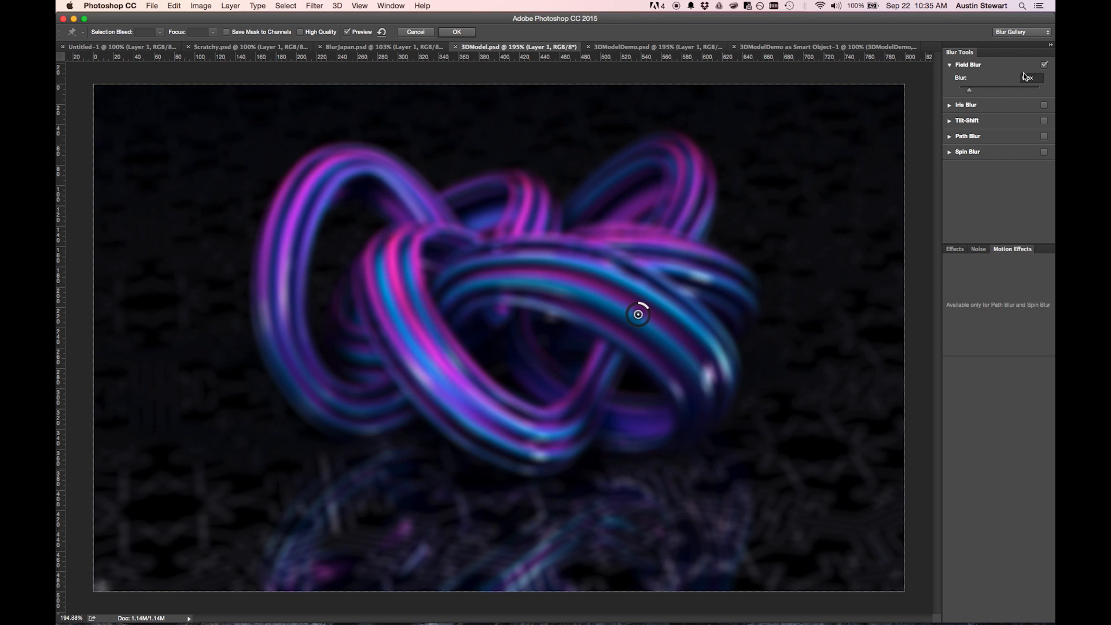
{"action": "left_click_drag", "start_coordinate": [643, 319], "coordinate": [644, 308]}
Step: Add 15 px Field Blur pins on the large left loop and in the dark background at the image's upper-right corner
{"action": "left_click", "coordinate": [307, 188]}
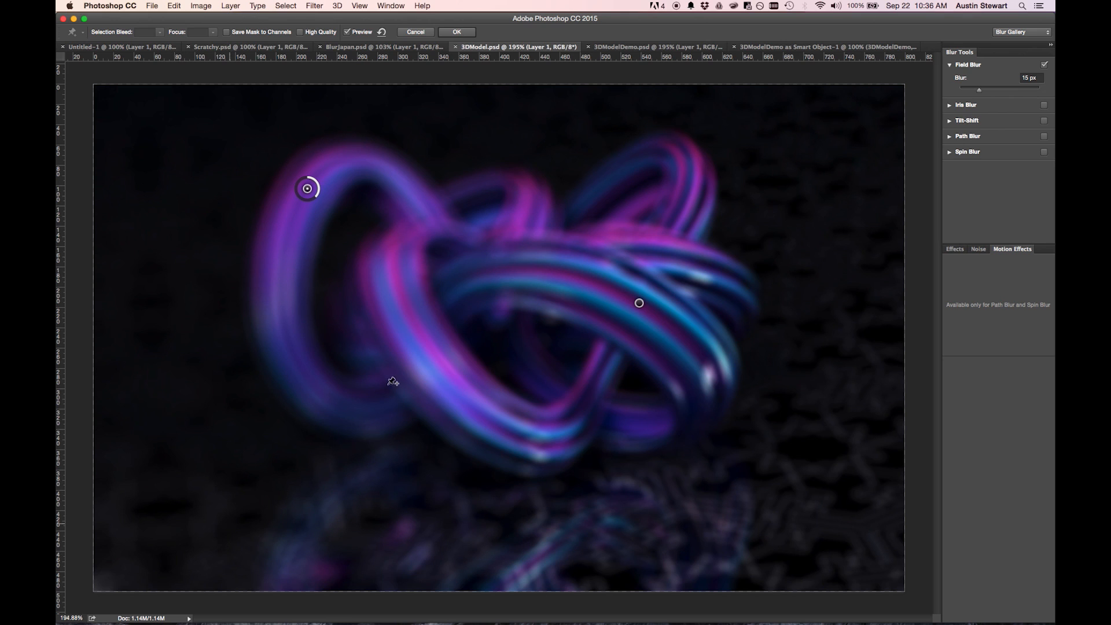
{"action": "left_click", "coordinate": [842, 123]}
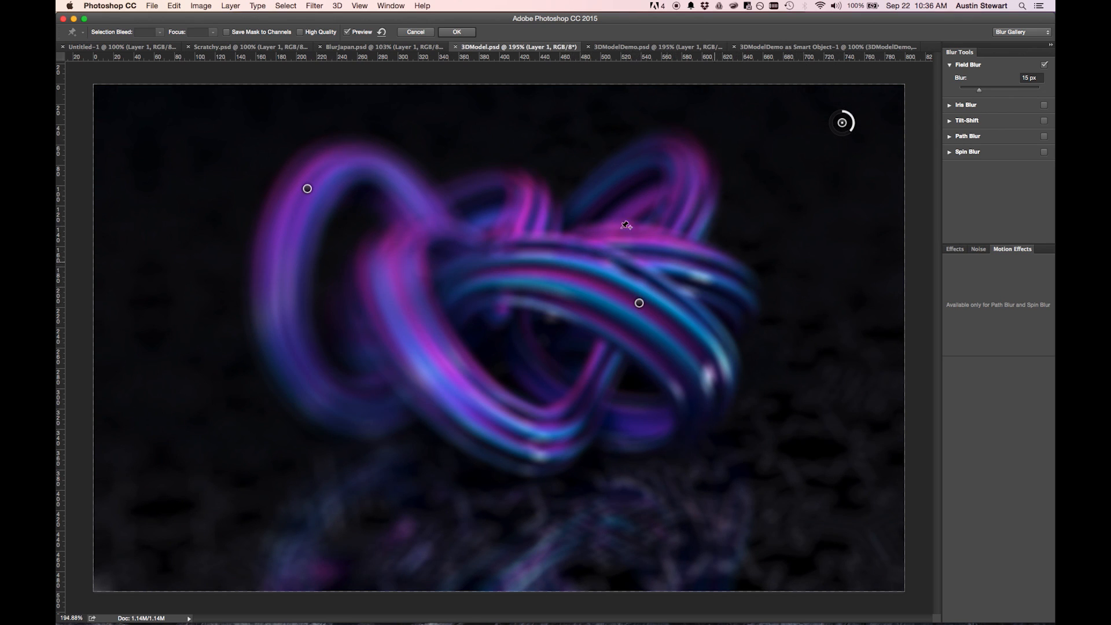
Step: Set the central ring's pin to 0 px blur, and move the left loop's pin onto the front band with 3 px blur
{"action": "left_click", "coordinate": [639, 303]}
{"action": "left_click_drag", "start_coordinate": [648, 297], "coordinate": [638, 293]}
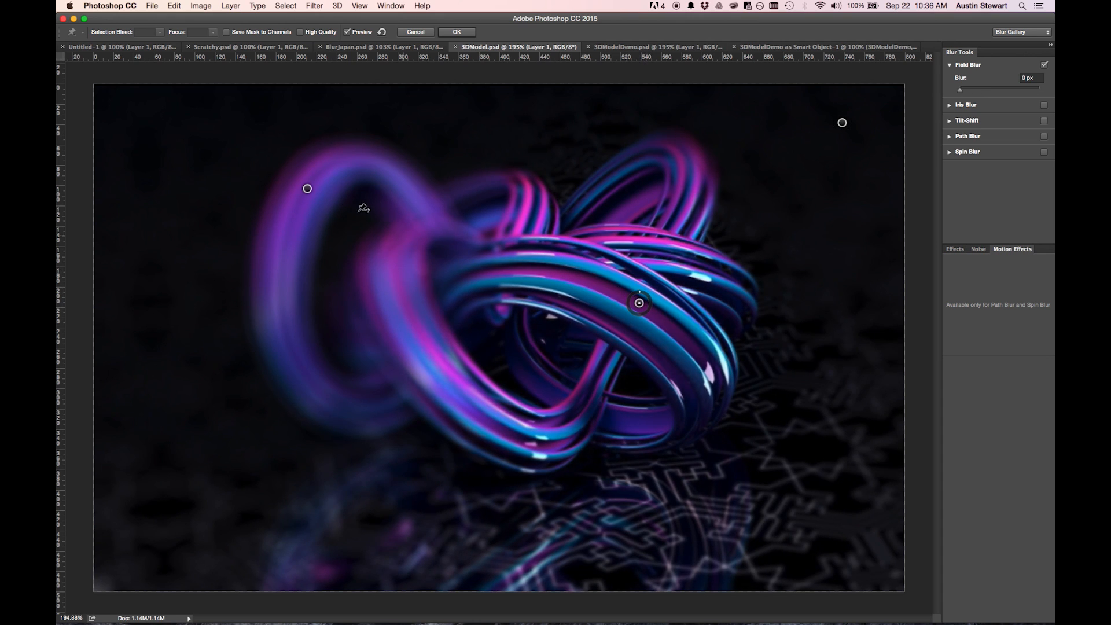
{"action": "left_click", "coordinate": [308, 188]}
{"action": "left_click_drag", "start_coordinate": [308, 188], "coordinate": [408, 313]}
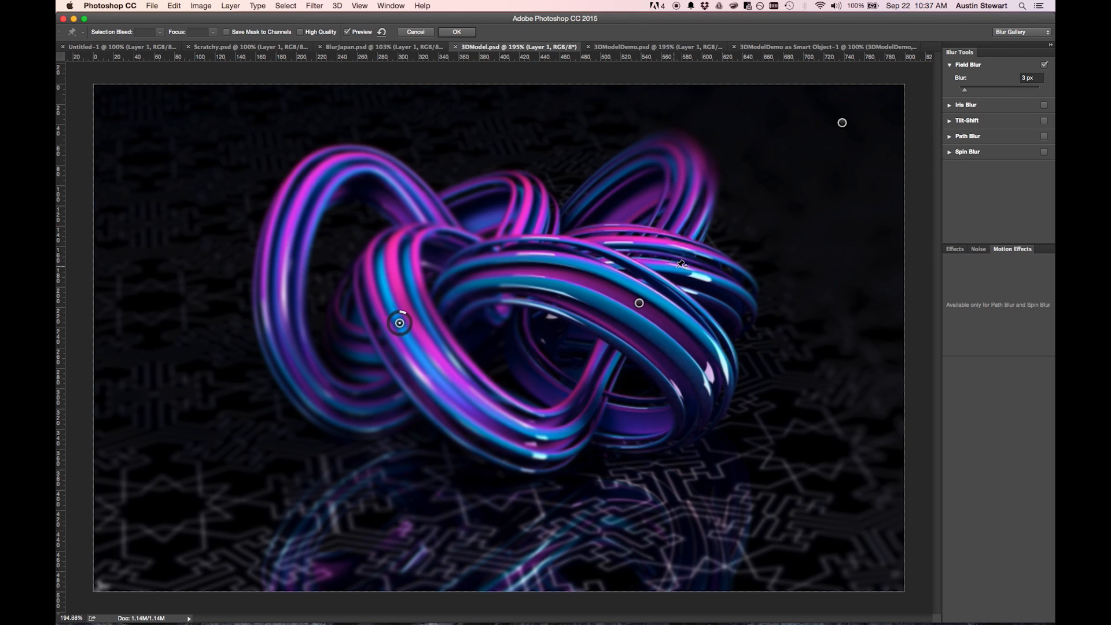
Step: Collapse the Field Blur settings and toggle the effect to compare the image, leaving Field Blur disabled
{"action": "left_click", "coordinate": [950, 66]}
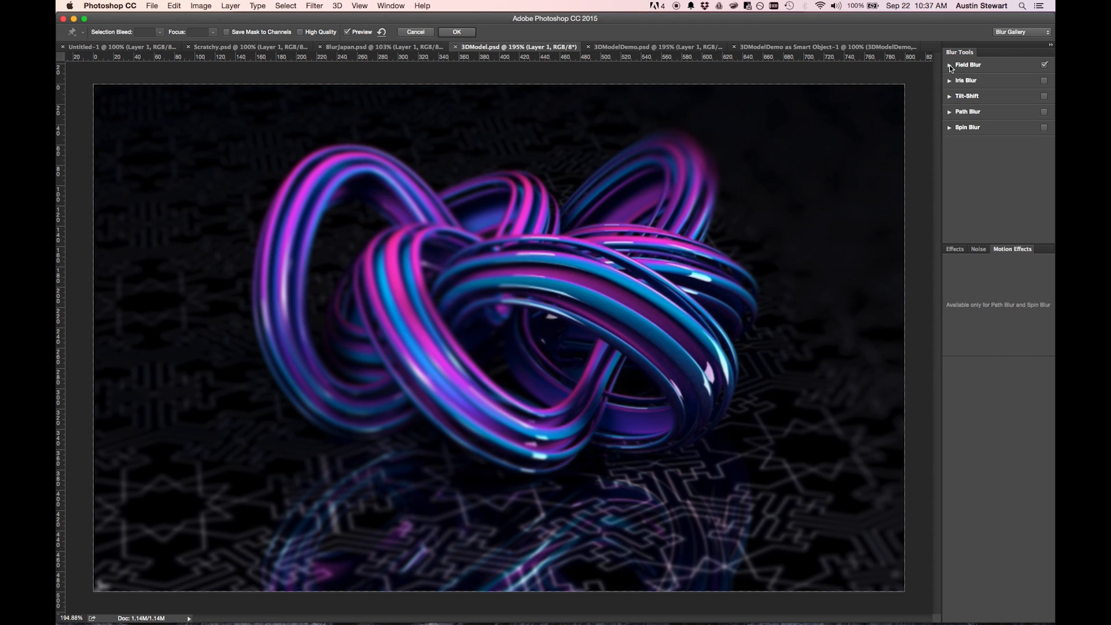
{"action": "left_click", "coordinate": [951, 66]}
{"action": "left_click", "coordinate": [951, 66]}
{"action": "left_click", "coordinate": [1045, 66]}
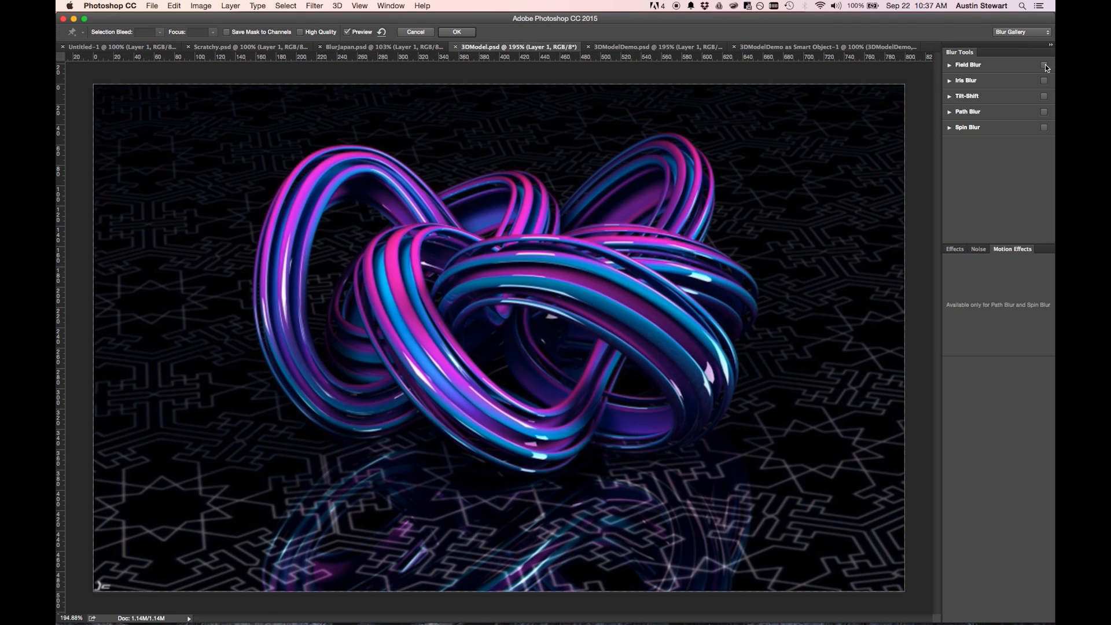
{"action": "left_click", "coordinate": [1044, 66]}
{"action": "left_click", "coordinate": [1045, 65]}
Step: Enable Iris Blur, center its focus area on the central ring and slightly adjust its feather and roundness
{"action": "left_click", "coordinate": [950, 82]}
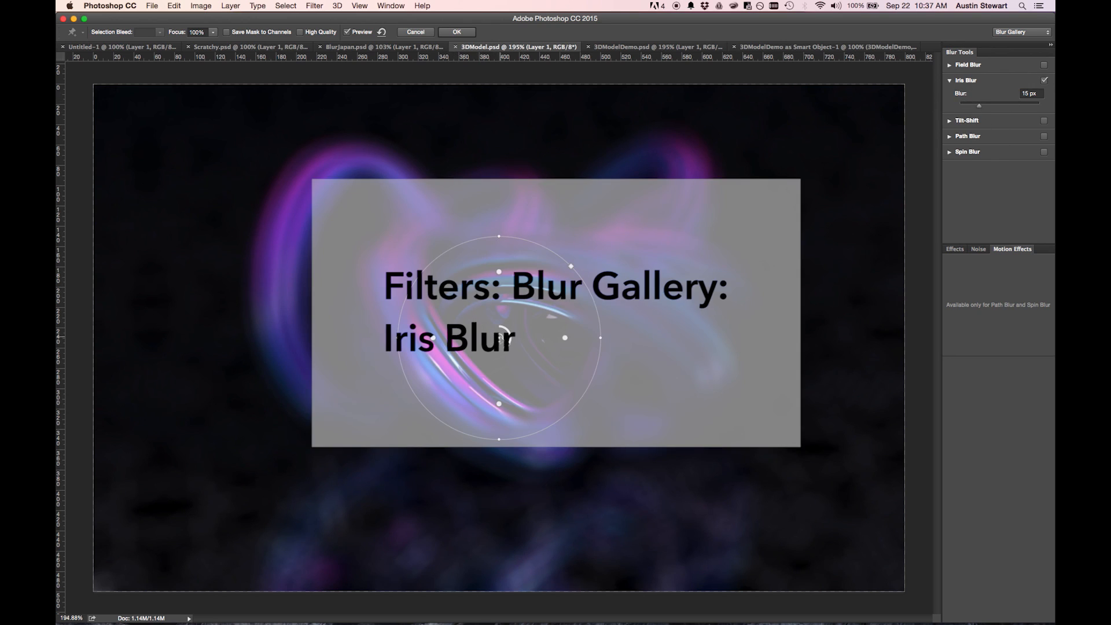
{"action": "left_click_drag", "start_coordinate": [502, 338], "coordinate": [578, 302]}
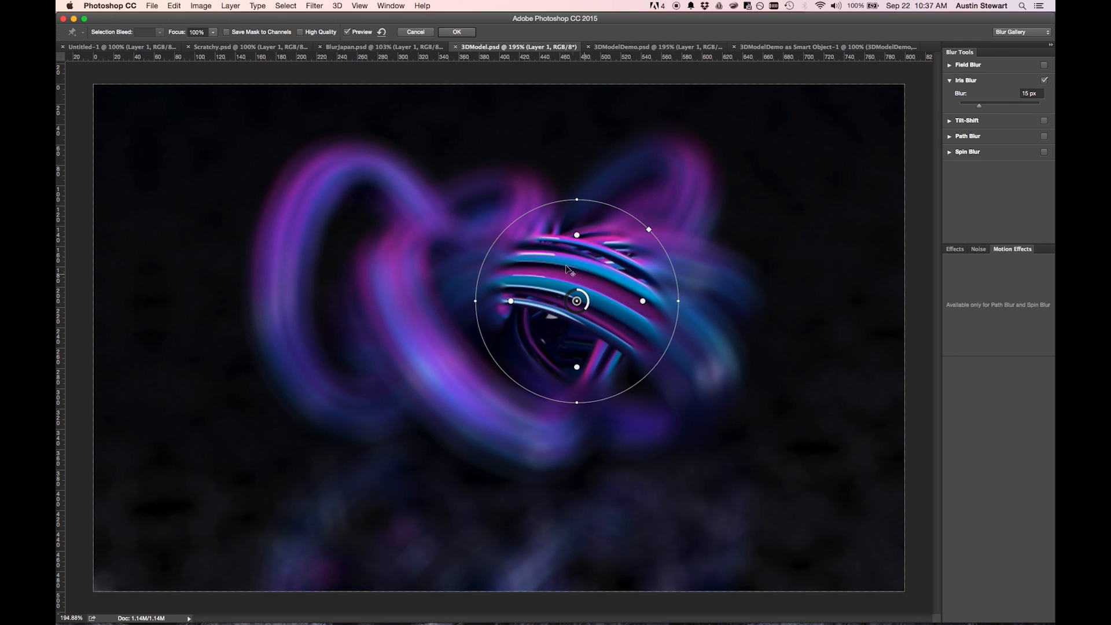
{"action": "mouse_move", "coordinate": [577, 235]}
{"action": "left_mouse_down"}
{"action": "mouse_move", "coordinate": [577, 255]}
{"action": "mouse_move", "coordinate": [576, 220]}
{"action": "mouse_move", "coordinate": [575, 258]}
{"action": "mouse_move", "coordinate": [576, 238]}
{"action": "left_mouse_up"}
{"action": "mouse_move", "coordinate": [649, 229]}
{"action": "left_mouse_down"}
{"action": "mouse_move", "coordinate": [694, 178]}
{"action": "mouse_move", "coordinate": [636, 234]}
{"action": "left_mouse_up"}
Step: Stretch the iris focus area into a long ellipse tilted toward the upper-right loop, and set its blur to 4 px
{"action": "left_click_drag", "start_coordinate": [576, 194], "coordinate": [572, 122]}
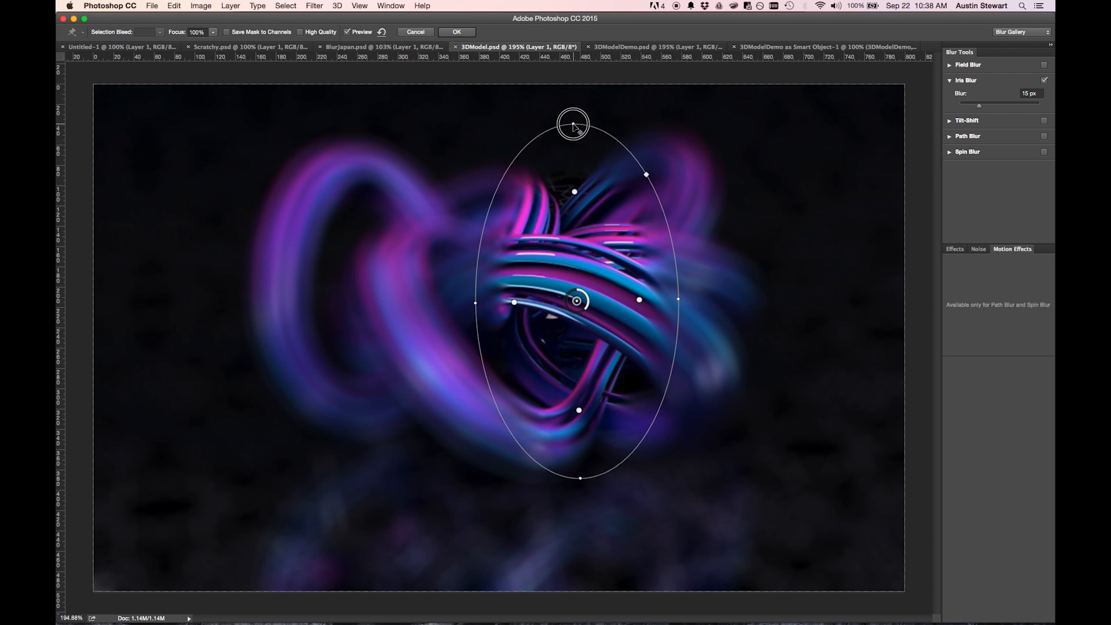
{"action": "left_click_drag", "start_coordinate": [696, 298], "coordinate": [658, 382]}
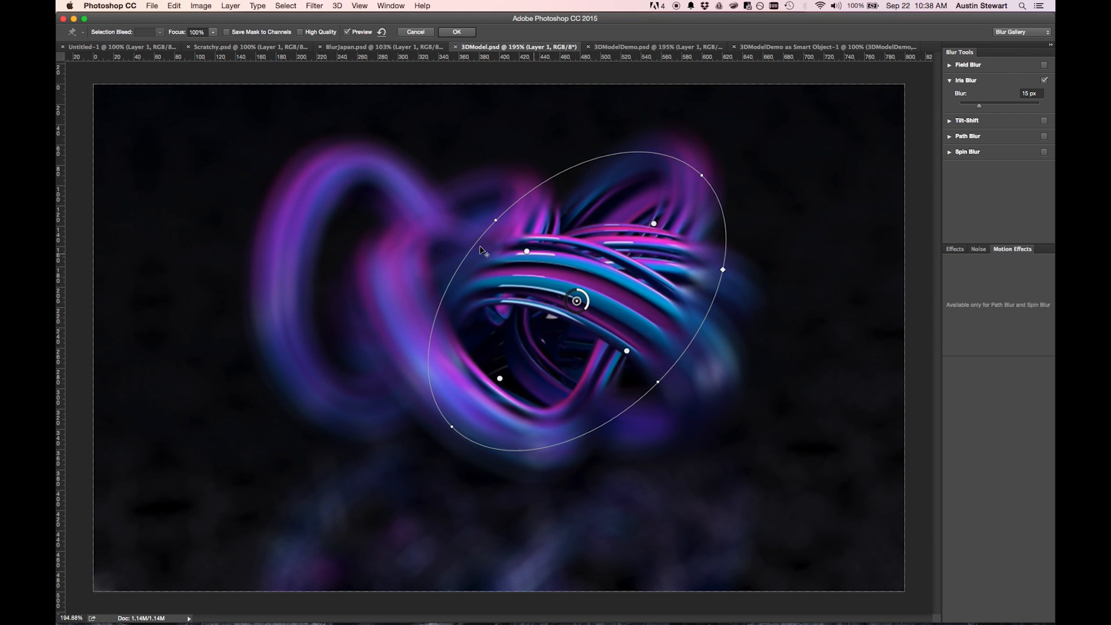
{"action": "left_click_drag", "start_coordinate": [587, 310], "coordinate": [577, 296]}
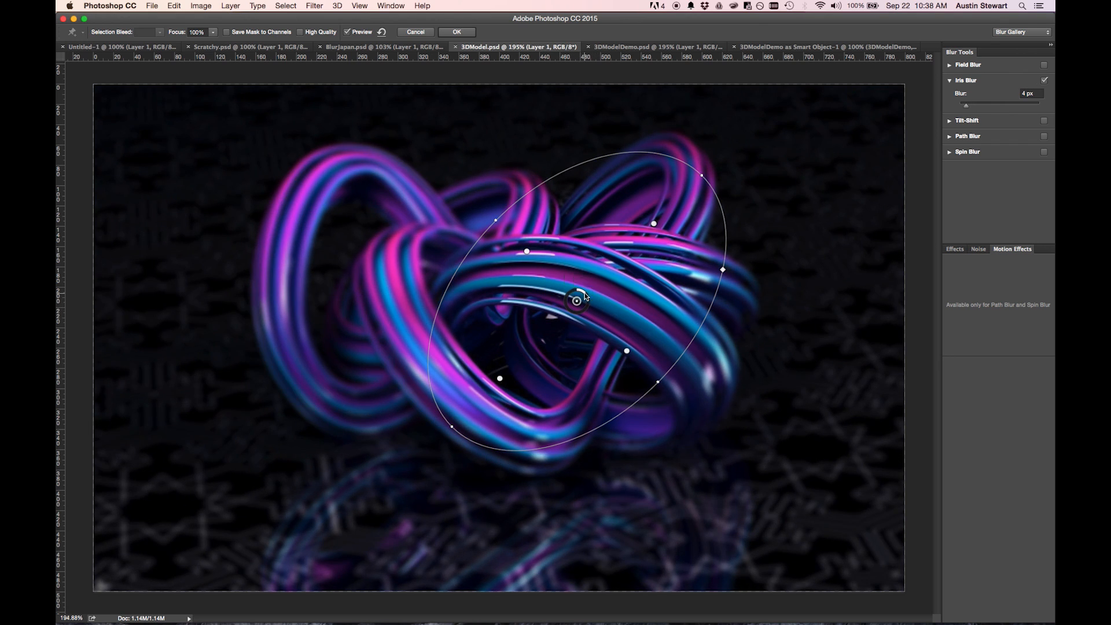
Step: Add a second iris blur pin on the left loop and move it onto the lower front band
{"action": "left_click", "coordinate": [288, 194]}
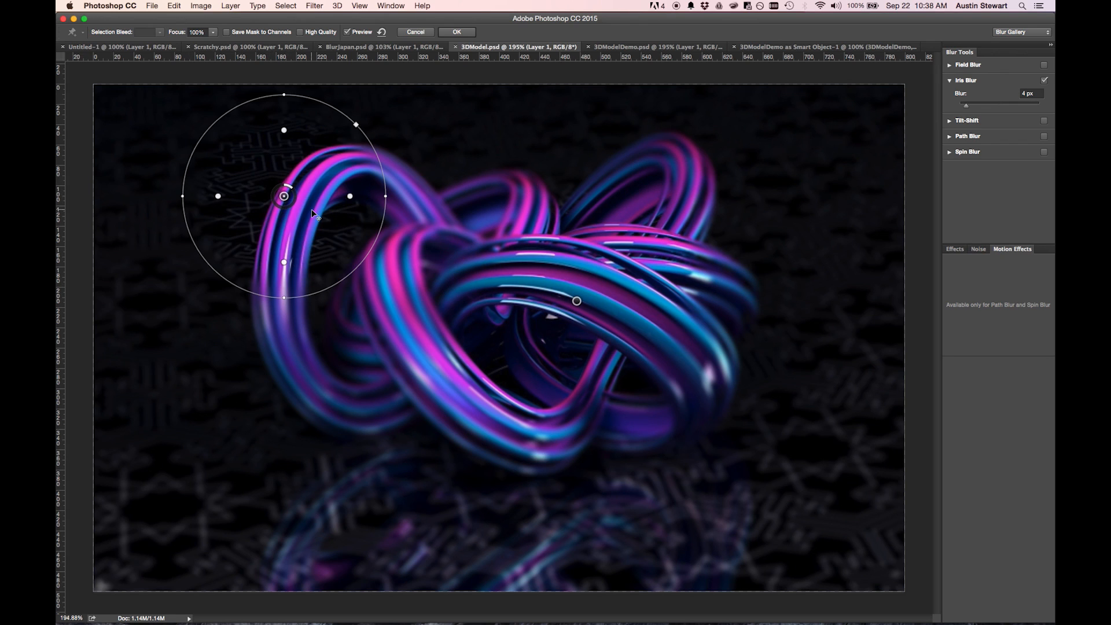
{"action": "left_click_drag", "start_coordinate": [283, 196], "coordinate": [447, 394]}
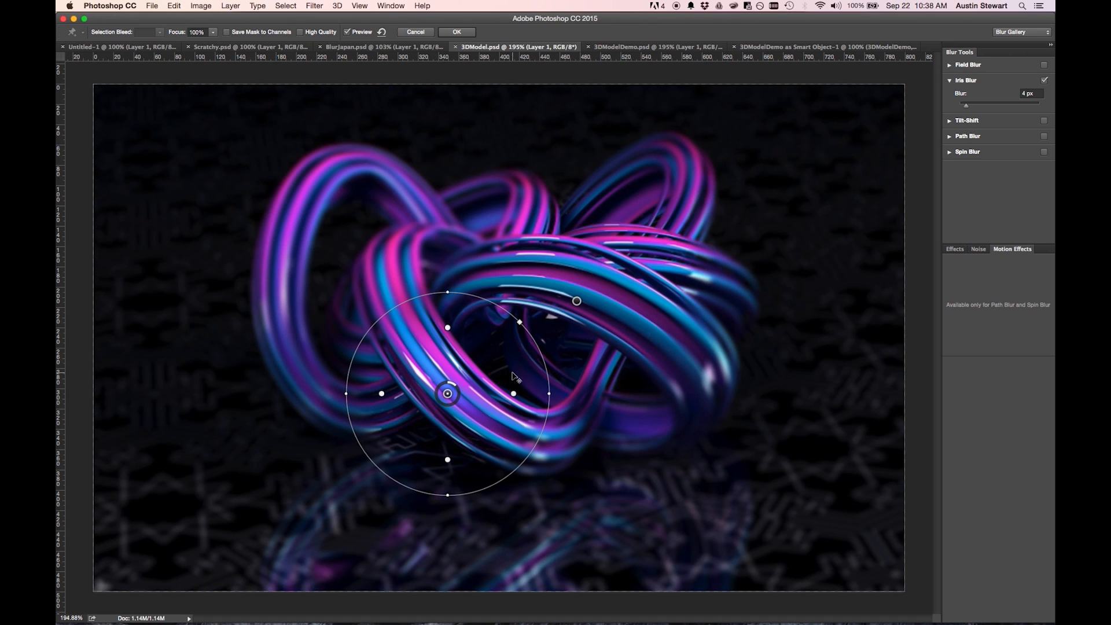
Step: Shift the central iris focus area slightly right and shrink it to a small tilted ellipse around the middle ring
{"action": "left_click", "coordinate": [577, 301]}
{"action": "left_click_drag", "start_coordinate": [578, 301], "coordinate": [595, 293]}
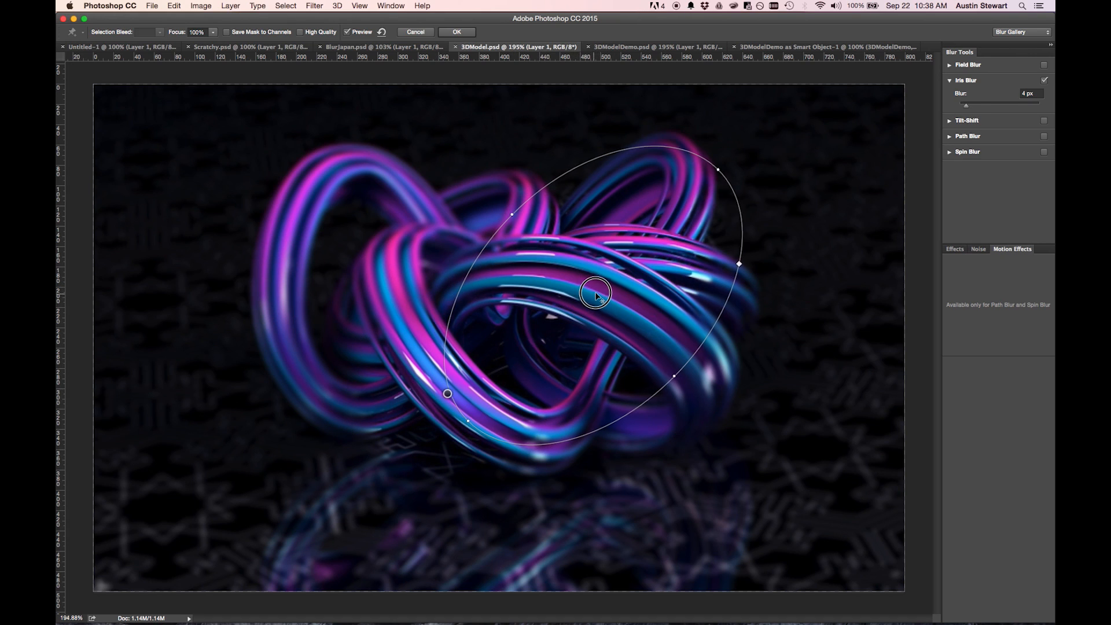
{"action": "left_click_drag", "start_coordinate": [469, 421], "coordinate": [518, 356]}
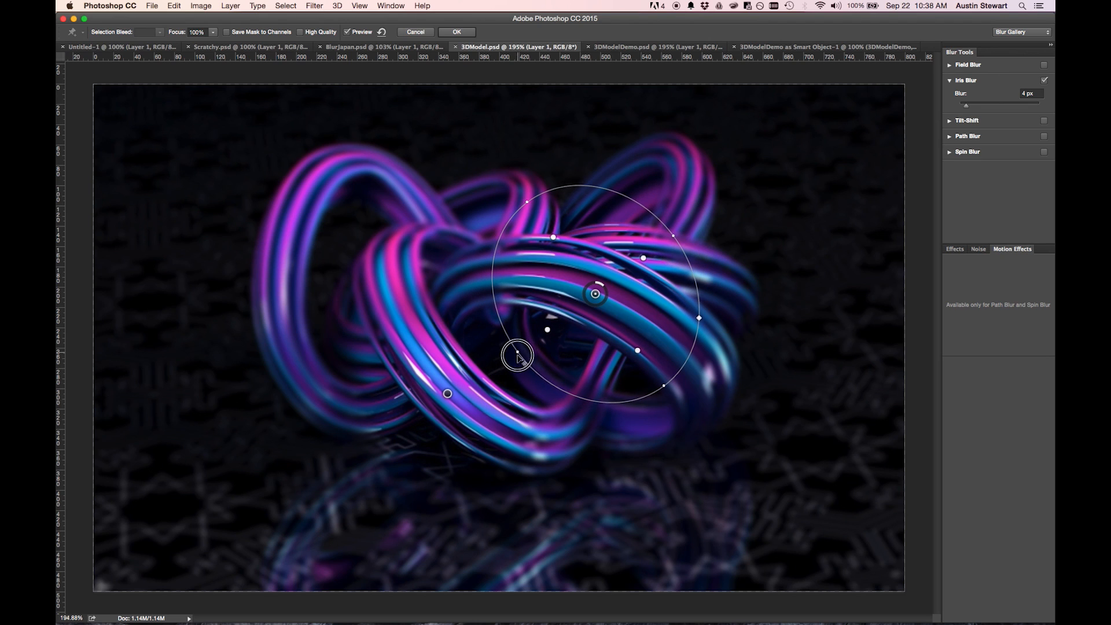
{"action": "left_click_drag", "start_coordinate": [525, 203], "coordinate": [532, 226]}
{"action": "left_click", "coordinate": [448, 394]}
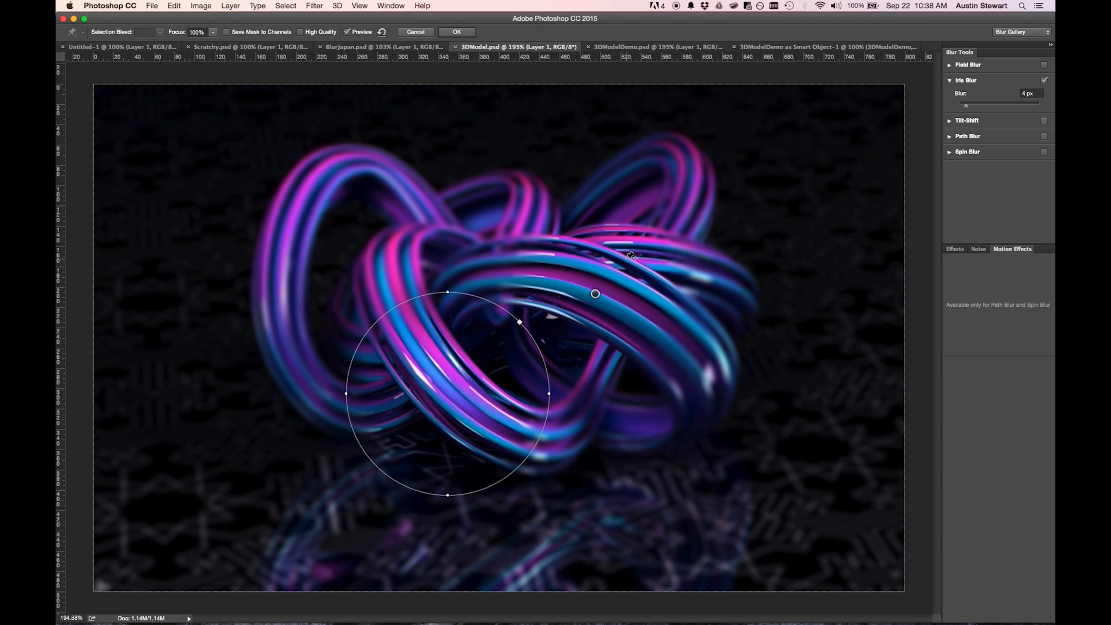
{"action": "left_click", "coordinate": [596, 295]}
{"action": "left_click_drag", "start_coordinate": [596, 295], "coordinate": [594, 302]}
{"action": "left_click_drag", "start_coordinate": [671, 230], "coordinate": [618, 244]}
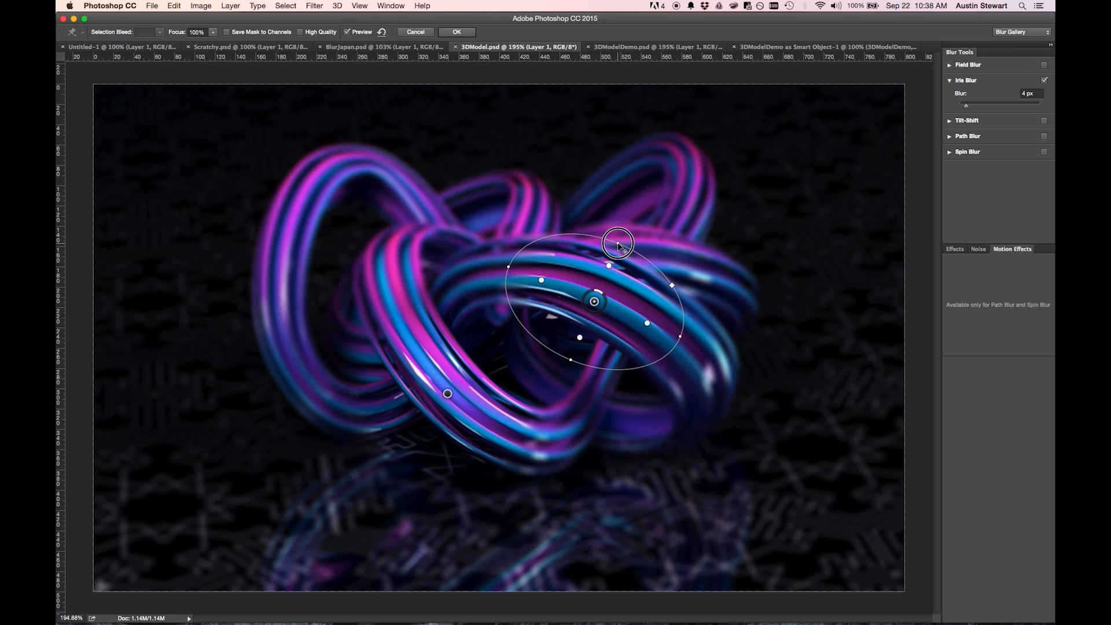
Step: Nudge the central iris focus area slightly up and right, and turn off Iris Blur
{"action": "left_click_drag", "start_coordinate": [595, 302], "coordinate": [598, 297]}
{"action": "mouse_move", "coordinate": [586, 340]}
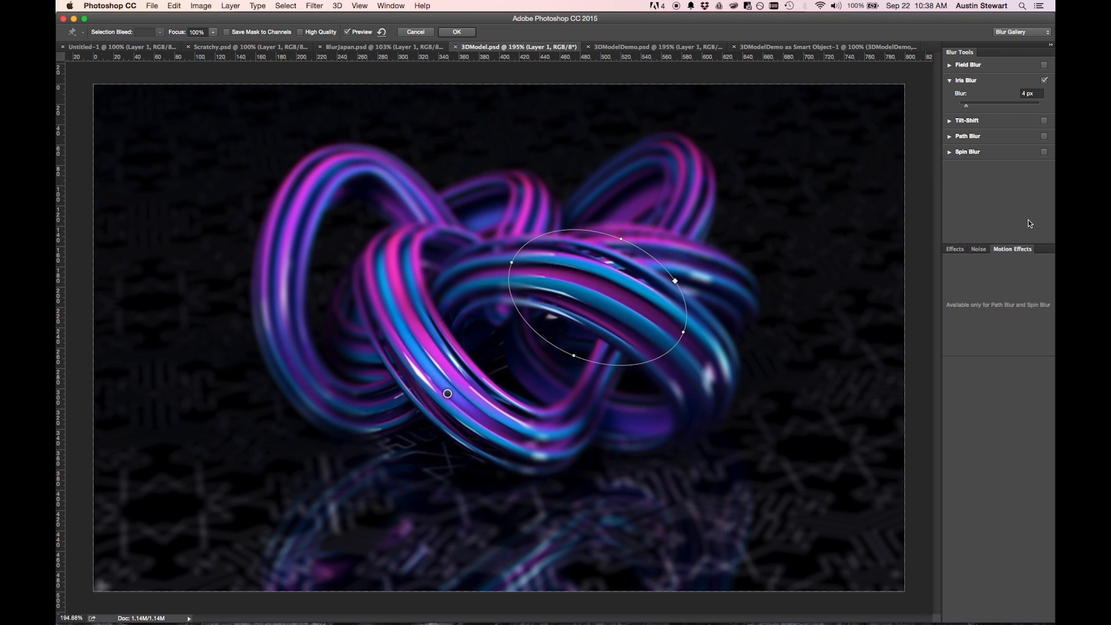
{"action": "left_click", "coordinate": [1044, 80]}
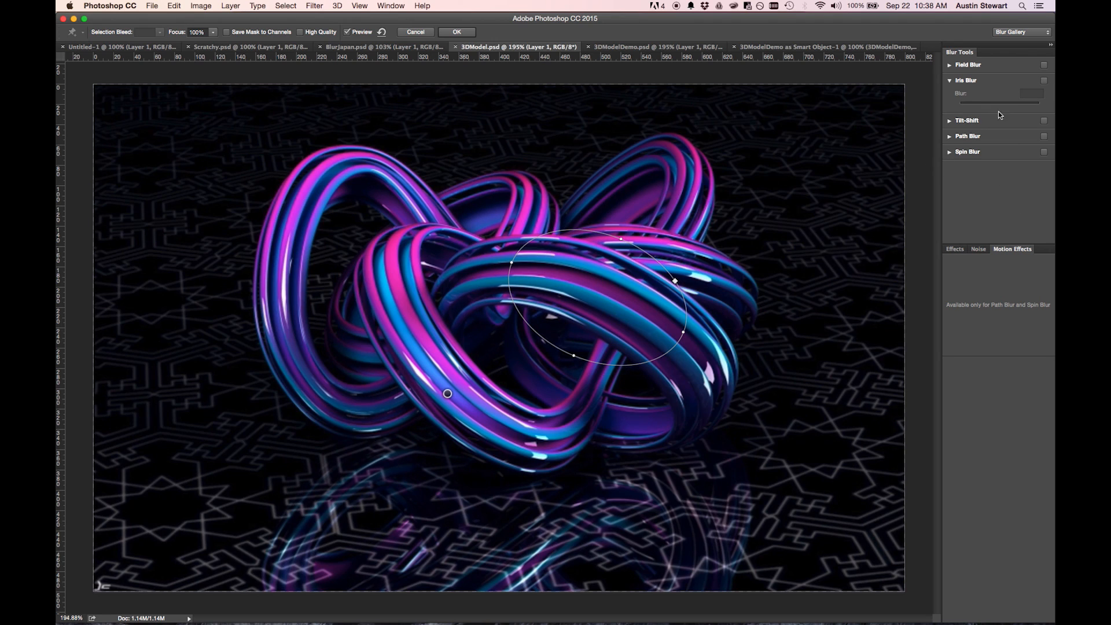
{"action": "left_click", "coordinate": [950, 81]}
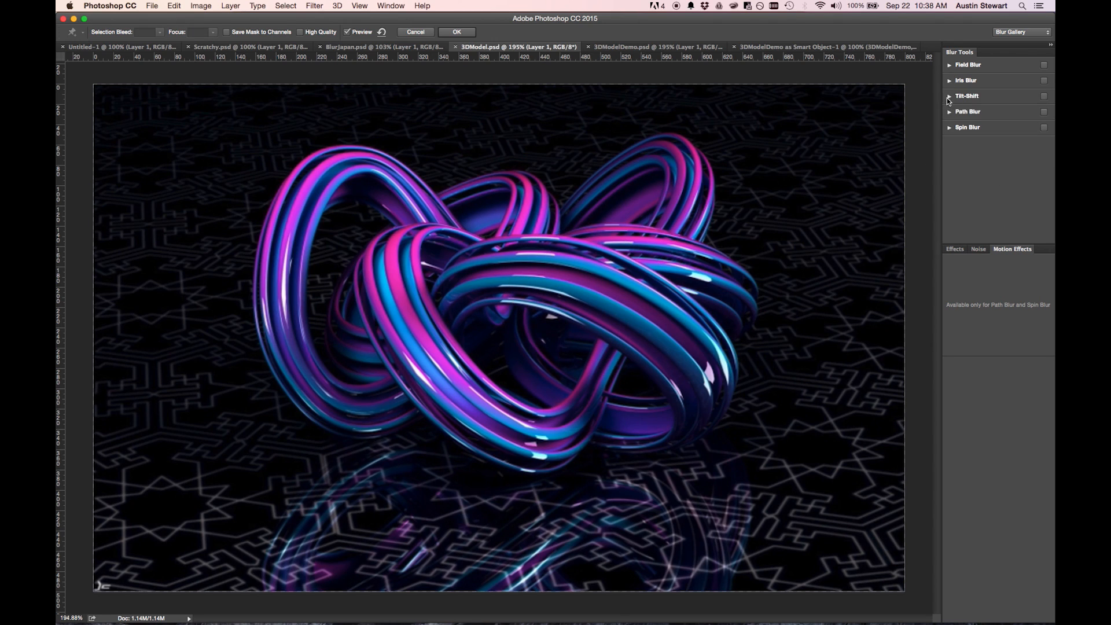
Step: Enable Tilt-Shift, move its focus band up over the middle of the rings, and bring the upper feather line closer
{"action": "left_click", "coordinate": [950, 96]}
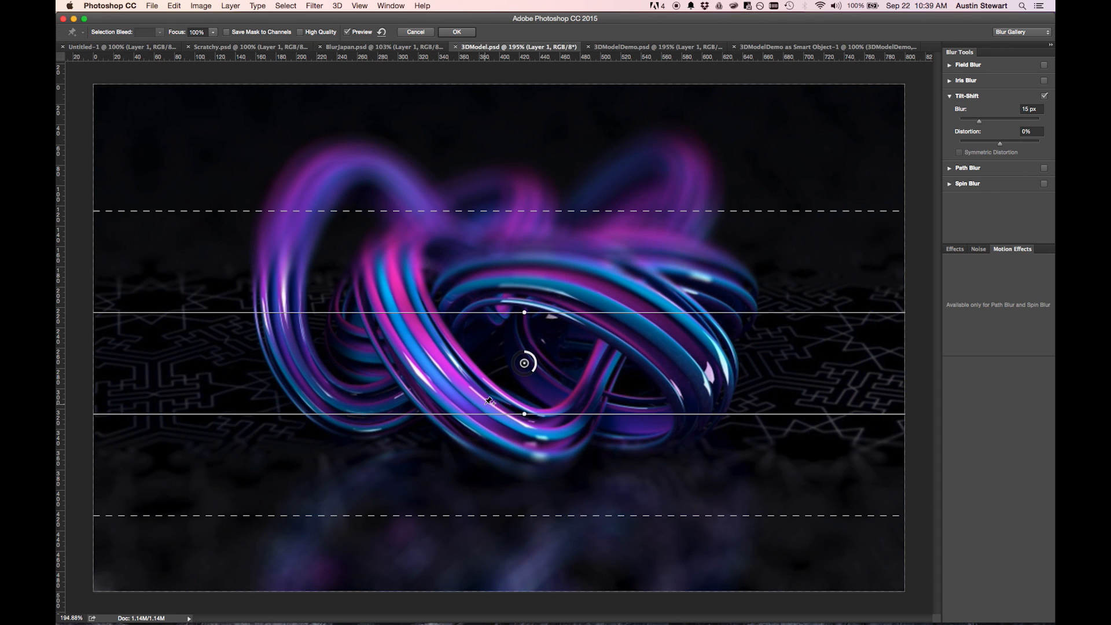
{"action": "left_click_drag", "start_coordinate": [525, 363], "coordinate": [529, 302]}
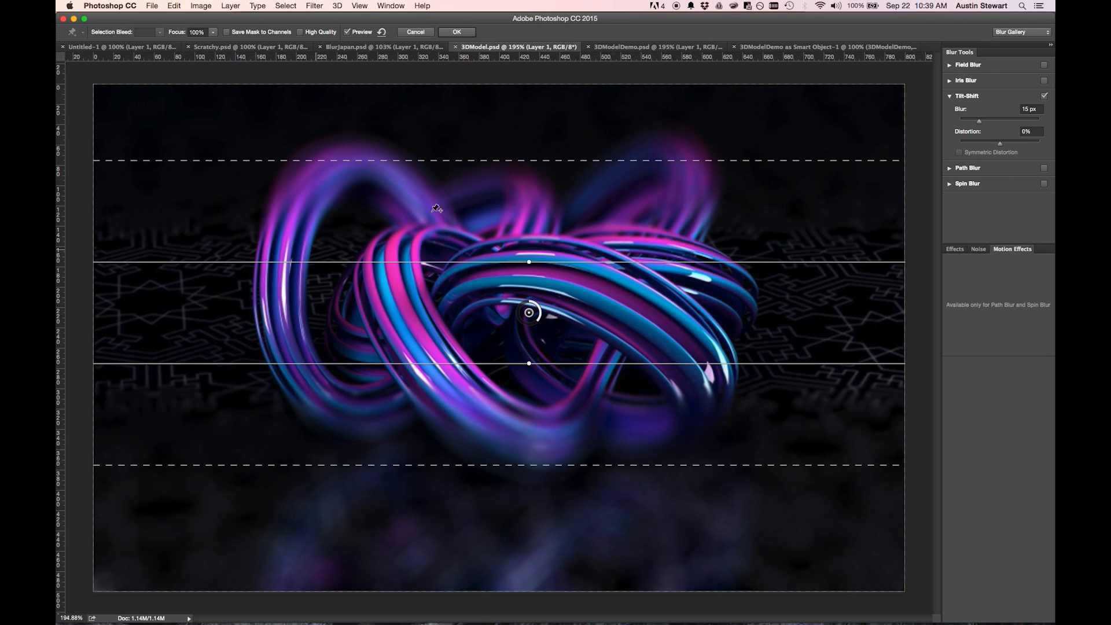
{"action": "left_click_drag", "start_coordinate": [529, 255], "coordinate": [576, 260]}
{"action": "left_click_drag", "start_coordinate": [548, 159], "coordinate": [538, 189]}
Step: Set the tilt-shift blur to 6 px, rotate the band diagonally down to the right, and shift it toward the lower-left band
{"action": "mouse_move", "coordinate": [540, 318]}
{"action": "left_mouse_down"}
{"action": "mouse_move", "coordinate": [540, 303]}
{"action": "mouse_move", "coordinate": [528, 327]}
{"action": "mouse_move", "coordinate": [505, 315]}
{"action": "mouse_move", "coordinate": [501, 276]}
{"action": "mouse_move", "coordinate": [518, 322]}
{"action": "mouse_move", "coordinate": [529, 301]}
{"action": "left_mouse_up"}
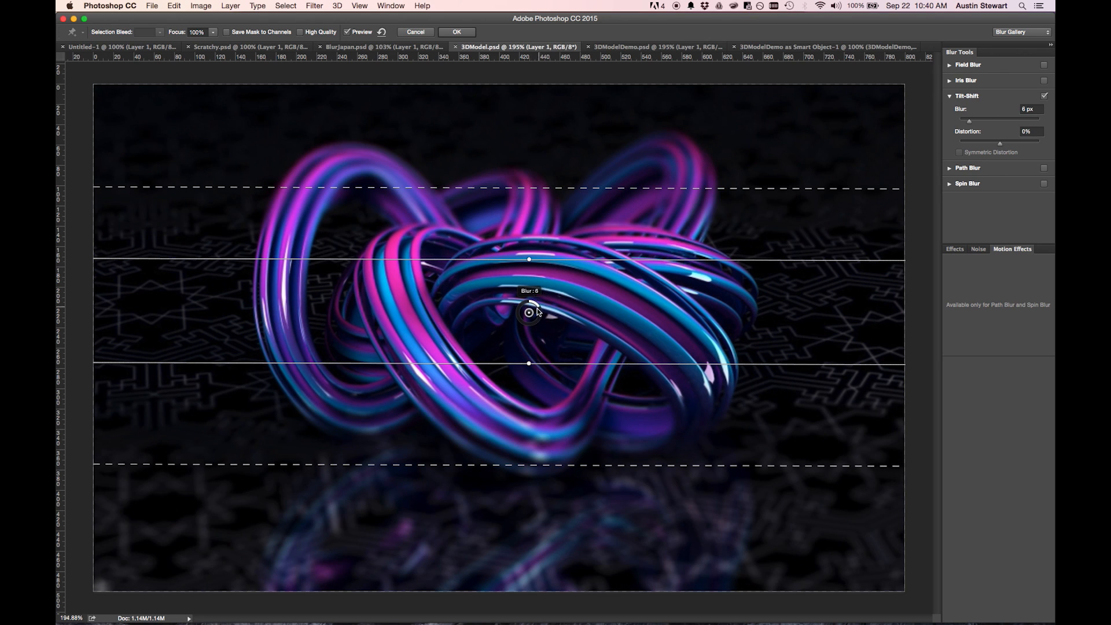
{"action": "mouse_move", "coordinate": [544, 460]}
{"action": "left_mouse_down"}
{"action": "mouse_move", "coordinate": [540, 408]}
{"action": "mouse_move", "coordinate": [538, 462]}
{"action": "left_mouse_up"}
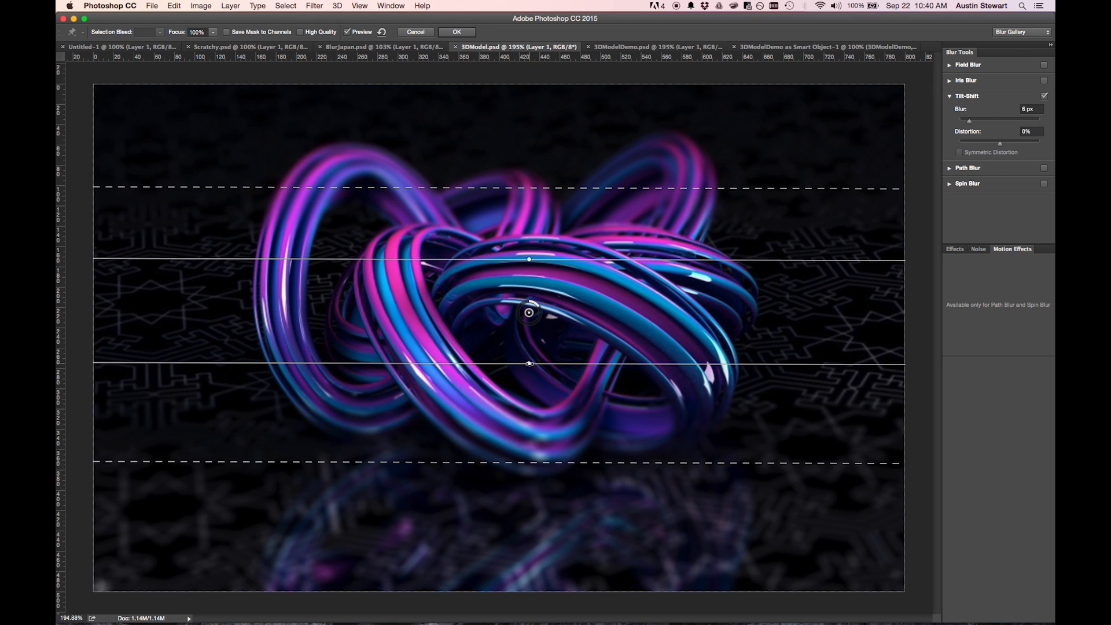
{"action": "mouse_move", "coordinate": [479, 352]}
{"action": "left_mouse_down"}
{"action": "mouse_move", "coordinate": [458, 336]}
{"action": "mouse_move", "coordinate": [493, 351]}
{"action": "left_mouse_up"}
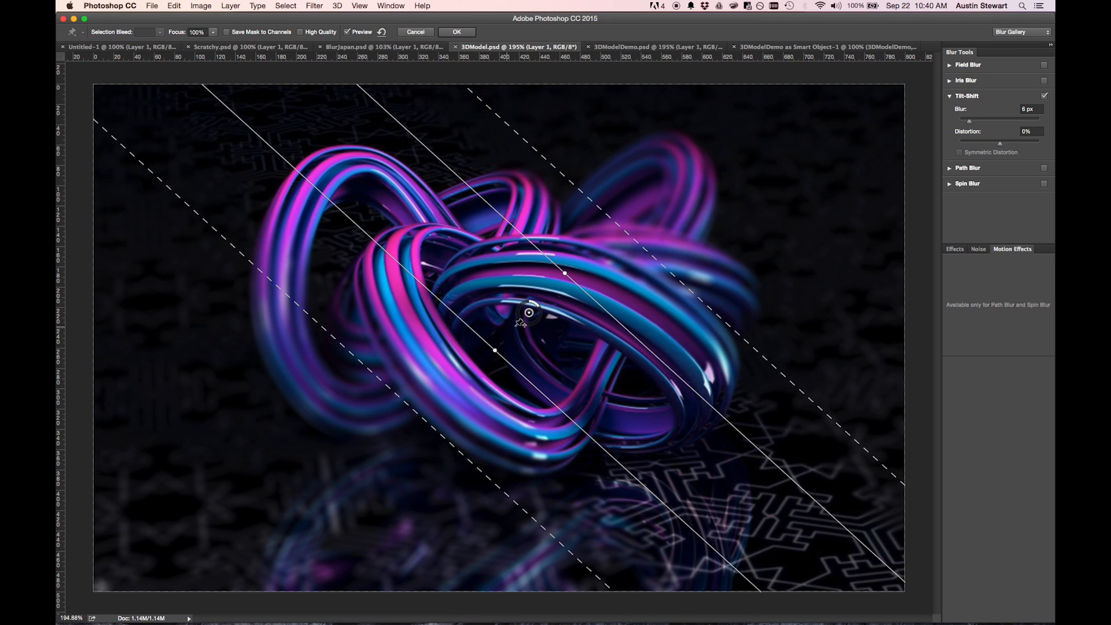
{"action": "left_click_drag", "start_coordinate": [529, 313], "coordinate": [440, 365]}
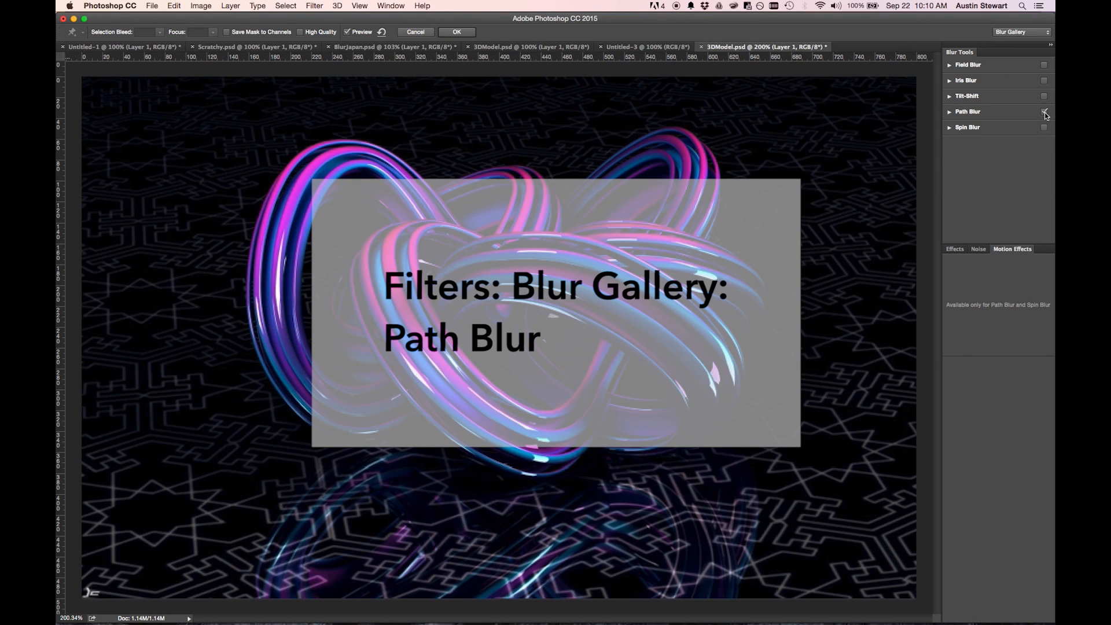
Step: Enable Path Blur and lay its path diagonally along the central ring, with an end point speed of 138 px
{"action": "left_click", "coordinate": [950, 111]}
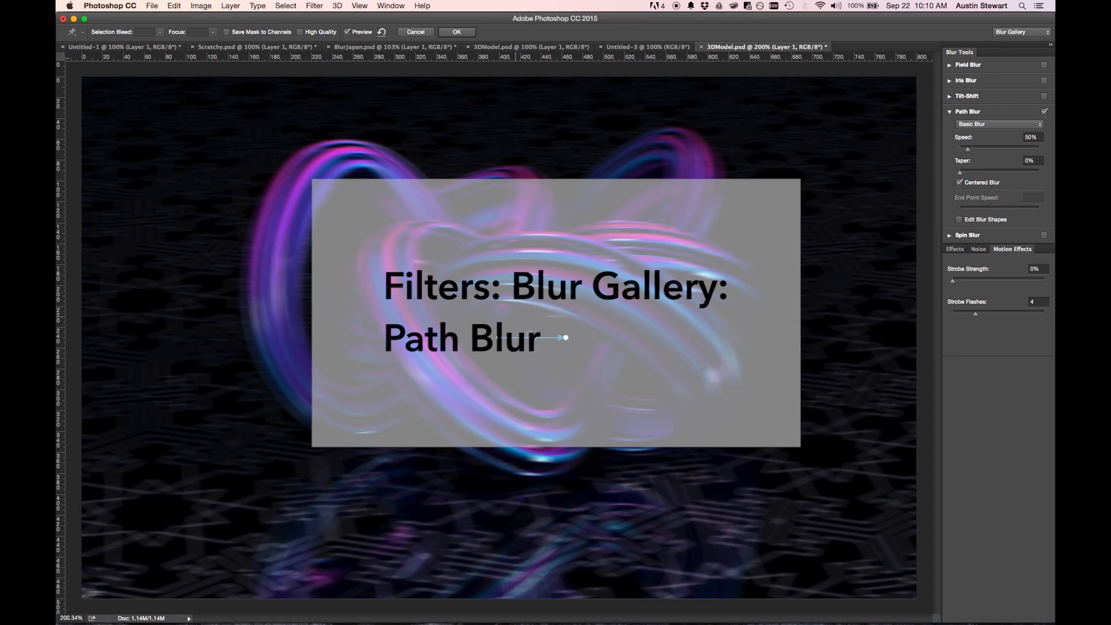
{"action": "left_click_drag", "start_coordinate": [570, 337], "coordinate": [676, 335]}
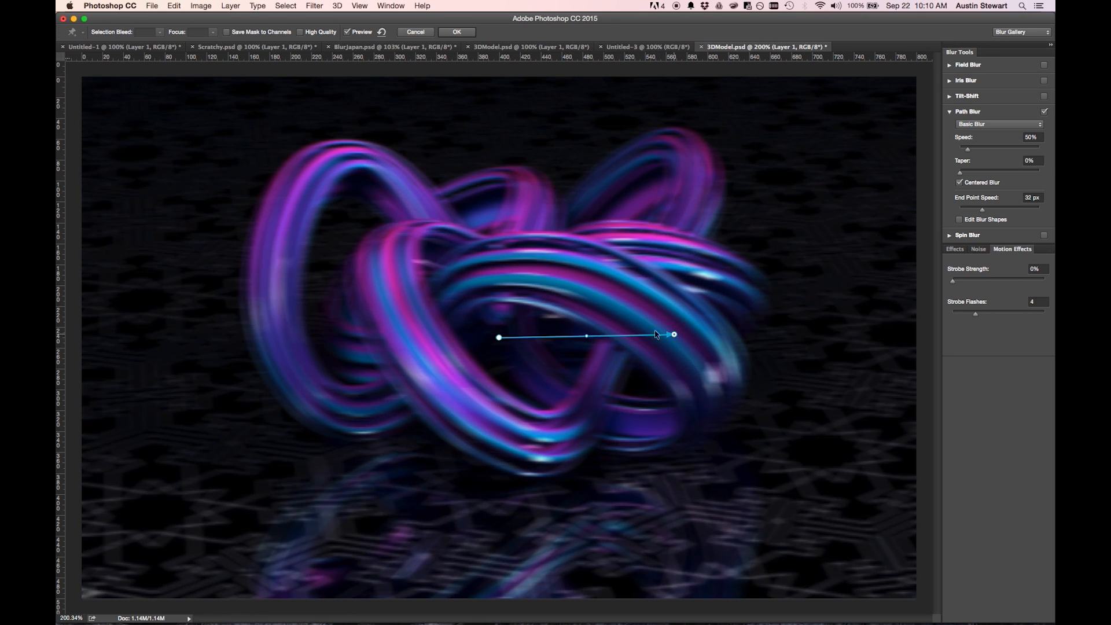
{"action": "left_click_drag", "start_coordinate": [499, 338], "coordinate": [508, 260]}
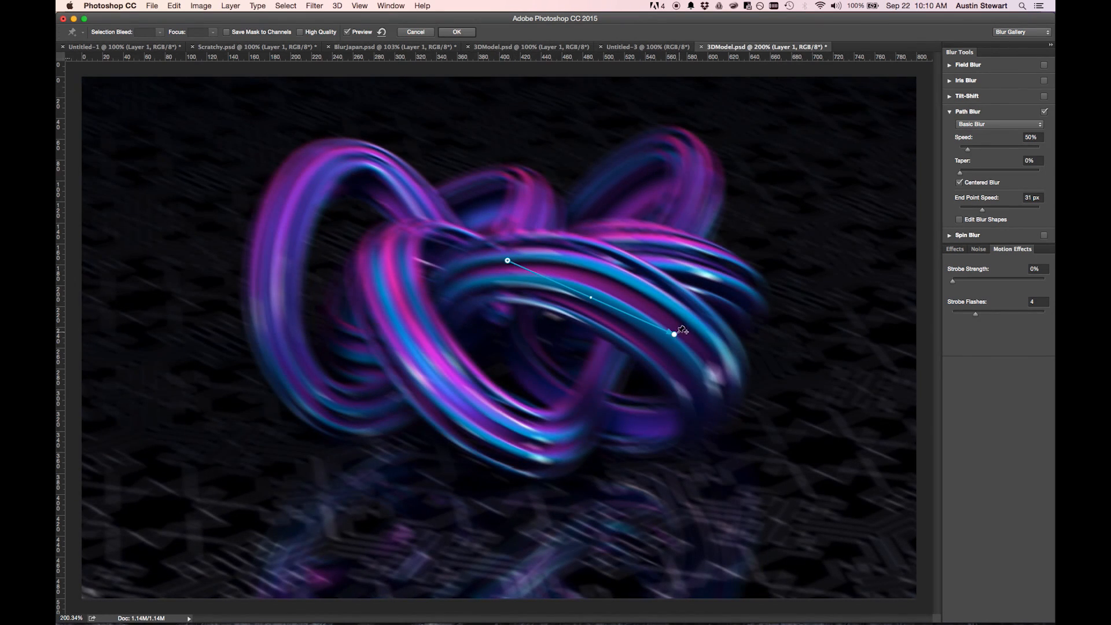
{"action": "mouse_move", "coordinate": [674, 335]}
{"action": "left_mouse_down"}
{"action": "mouse_move", "coordinate": [682, 352]}
{"action": "mouse_move", "coordinate": [672, 359]}
{"action": "mouse_move", "coordinate": [682, 335]}
{"action": "mouse_move", "coordinate": [659, 359]}
{"action": "mouse_move", "coordinate": [669, 351]}
{"action": "left_mouse_up"}
{"action": "mouse_move", "coordinate": [668, 348]}
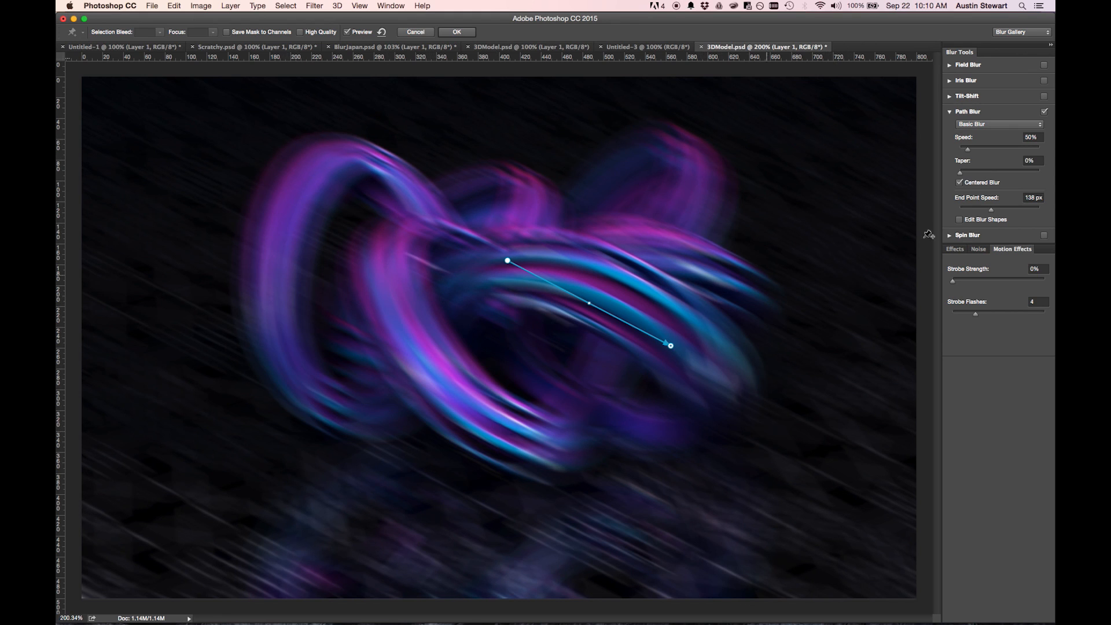
Step: Set the path blur speed to 56%, with a strobe strength of 18% and 2 strobe flashes
{"action": "mouse_move", "coordinate": [969, 150]}
{"action": "left_mouse_down"}
{"action": "mouse_move", "coordinate": [999, 149]}
{"action": "mouse_move", "coordinate": [970, 154]}
{"action": "left_mouse_up"}
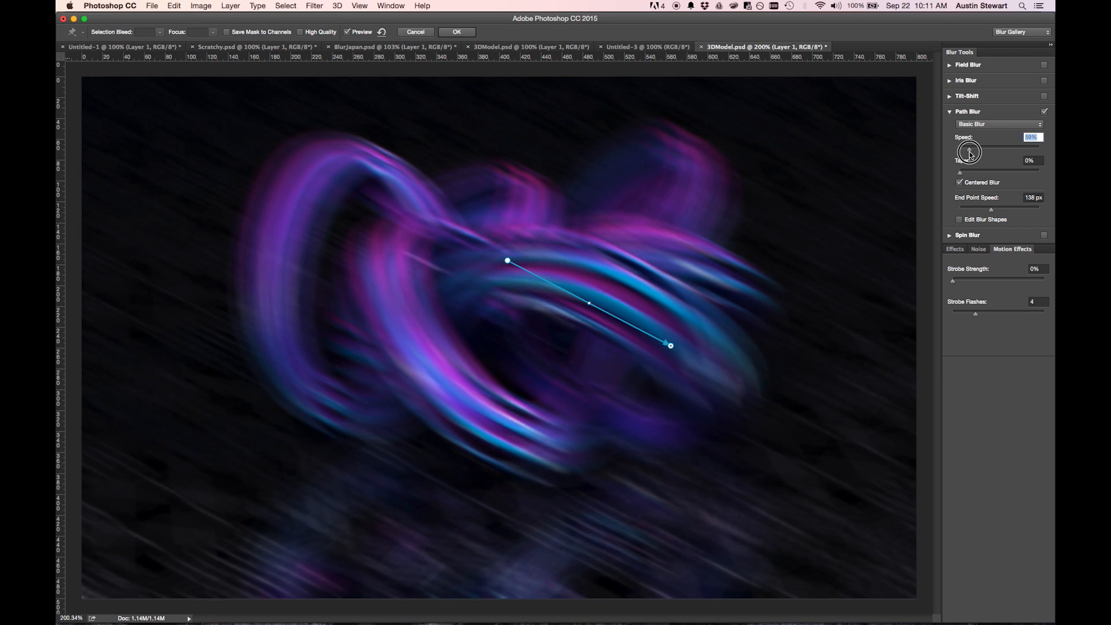
{"action": "left_click_drag", "start_coordinate": [970, 154], "coordinate": [970, 154]}
{"action": "left_click_drag", "start_coordinate": [953, 282], "coordinate": [989, 281]}
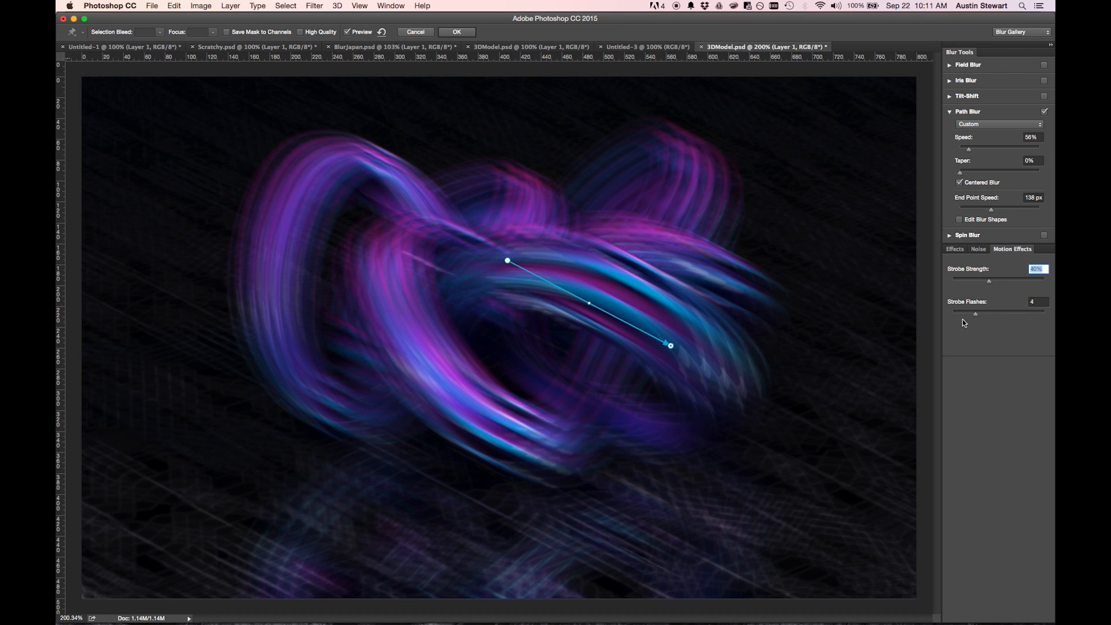
{"action": "mouse_move", "coordinate": [976, 314]}
{"action": "left_mouse_down"}
{"action": "mouse_move", "coordinate": [1000, 317]}
{"action": "mouse_move", "coordinate": [960, 318]}
{"action": "left_mouse_up"}
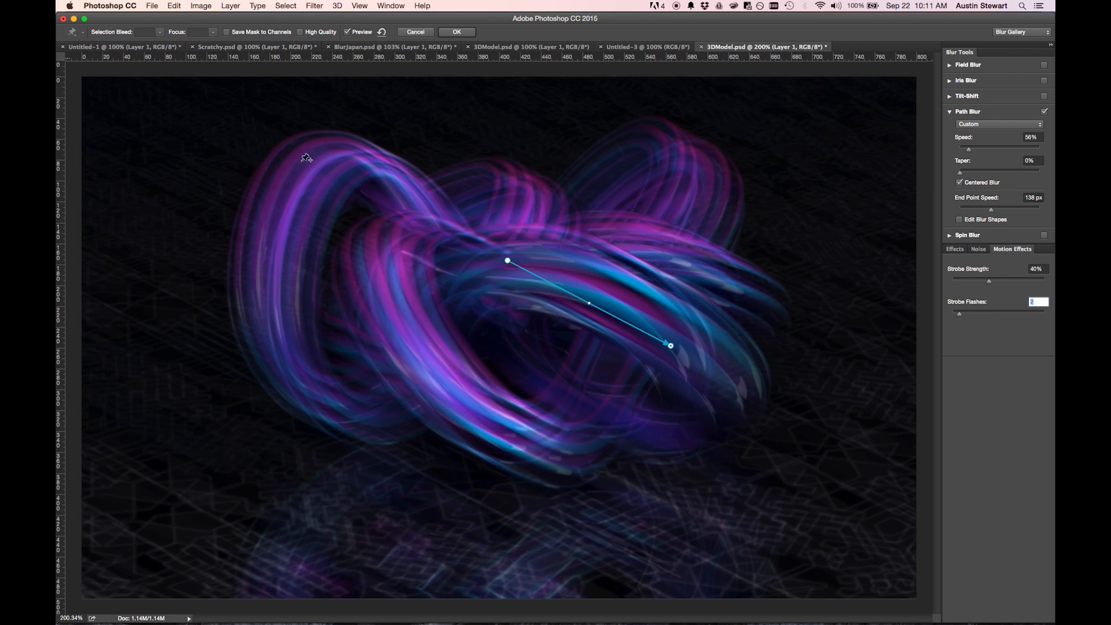
{"action": "left_click_drag", "start_coordinate": [989, 283], "coordinate": [970, 285]}
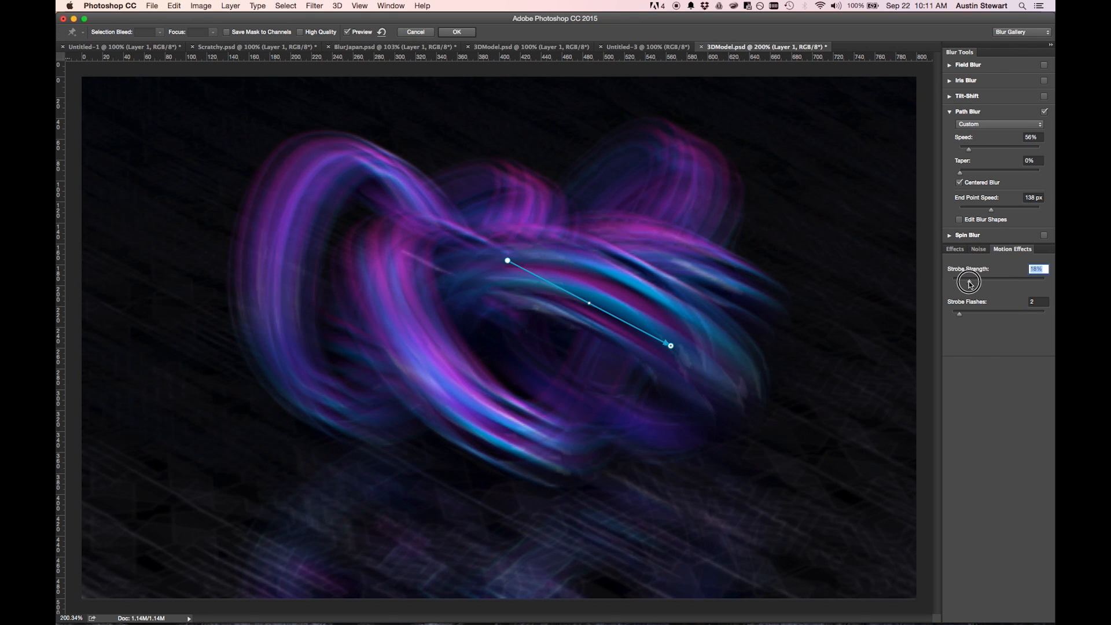
Step: Add grain noise to the blurred areas with an amount of about 12%
{"action": "left_click", "coordinate": [978, 250]}
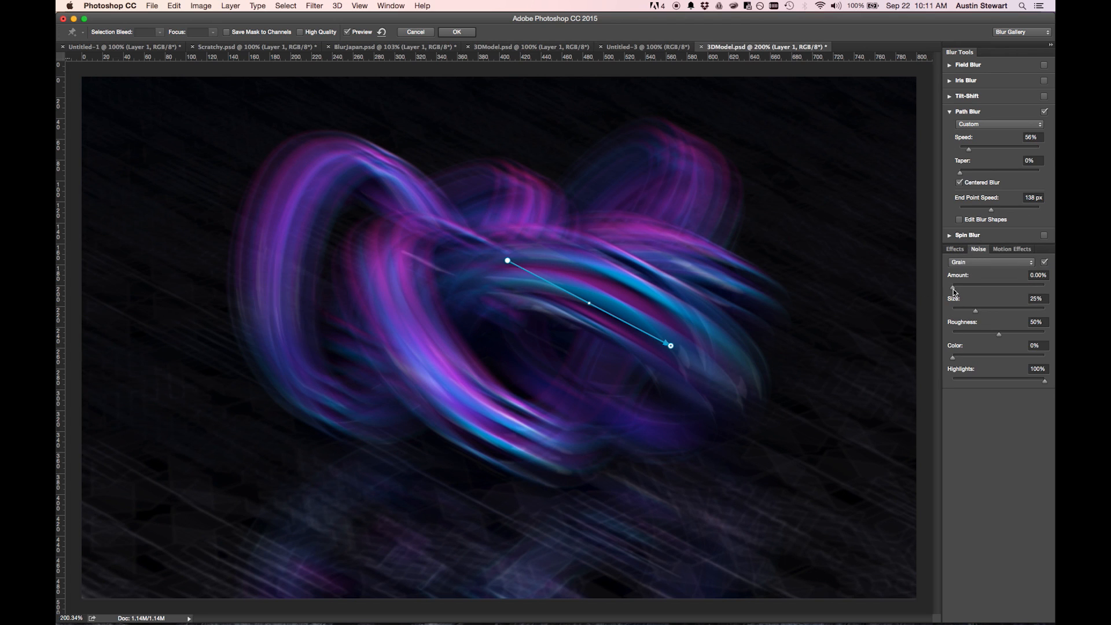
{"action": "left_click_drag", "start_coordinate": [954, 289], "coordinate": [969, 288]}
{"action": "mouse_move", "coordinate": [952, 360]}
{"action": "left_mouse_down"}
{"action": "mouse_move", "coordinate": [1016, 356]}
{"action": "mouse_move", "coordinate": [953, 356]}
{"action": "left_mouse_up"}
{"action": "mouse_move", "coordinate": [1046, 381]}
{"action": "left_mouse_down"}
{"action": "mouse_move", "coordinate": [987, 379]}
{"action": "mouse_move", "coordinate": [1054, 379]}
{"action": "left_mouse_up"}
{"action": "left_click_drag", "start_coordinate": [970, 286], "coordinate": [975, 288]}
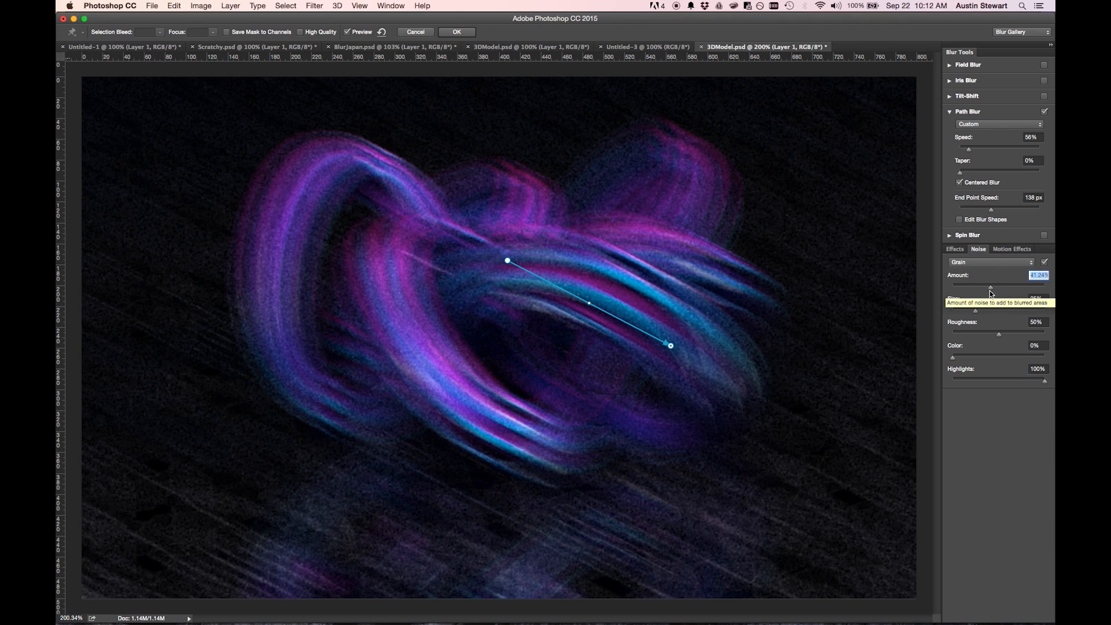
{"action": "left_click_drag", "start_coordinate": [990, 289], "coordinate": [965, 291]}
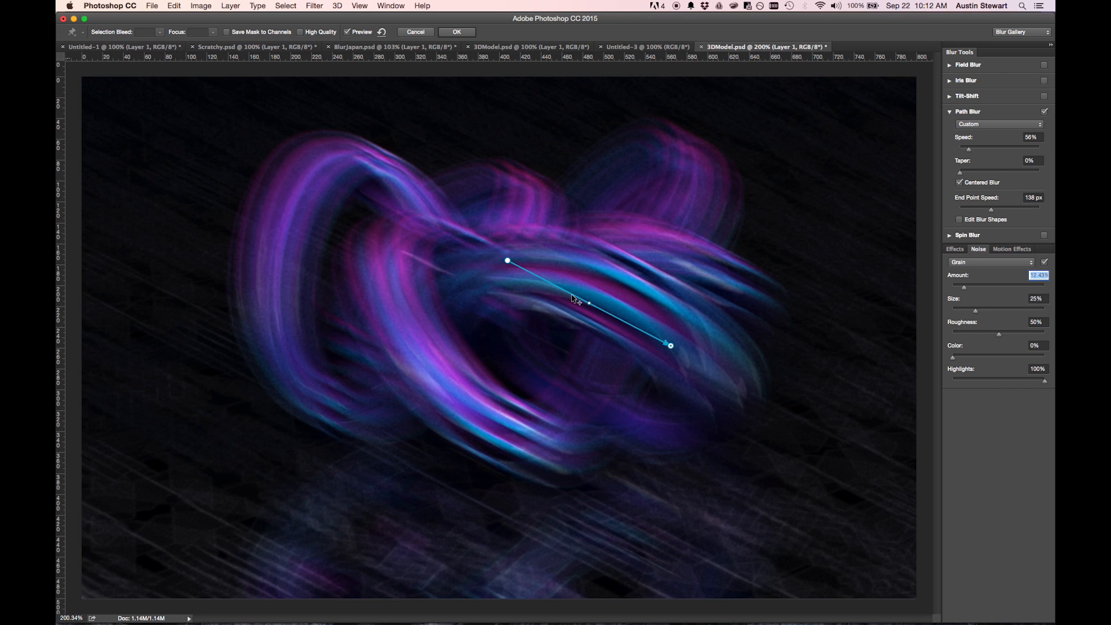
Step: Set the path blur taper to 3% and compare the result with Centered Blur off and on, leaving it on
{"action": "left_click", "coordinate": [956, 249]}
{"action": "left_click", "coordinate": [1006, 250]}
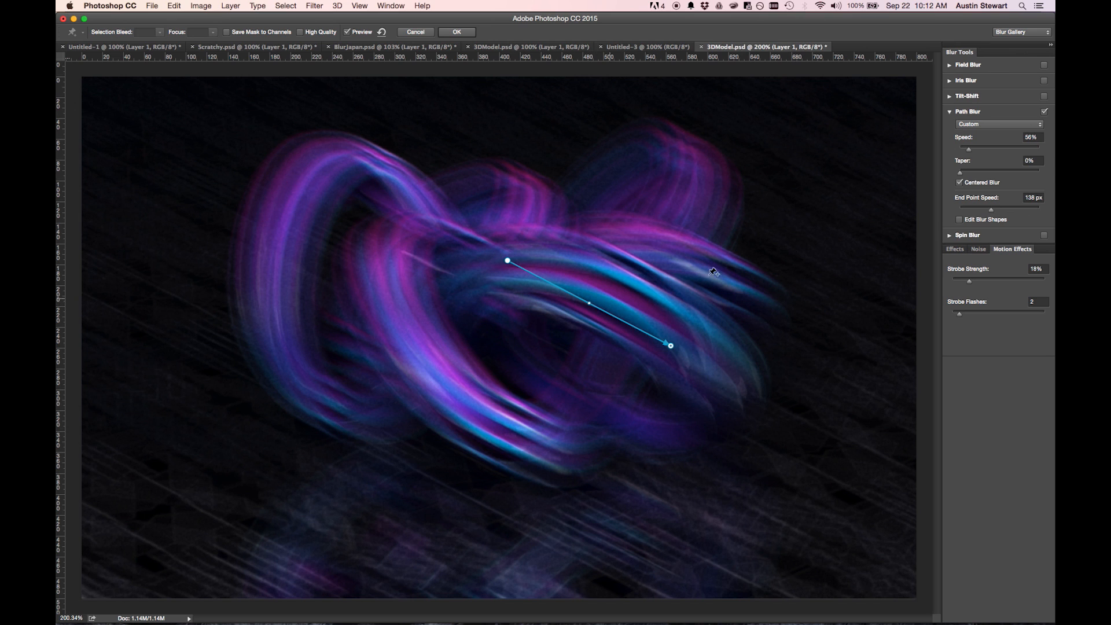
{"action": "mouse_move", "coordinate": [961, 174]}
{"action": "left_mouse_down"}
{"action": "mouse_move", "coordinate": [990, 173]}
{"action": "mouse_move", "coordinate": [967, 173]}
{"action": "left_mouse_up"}
{"action": "left_click", "coordinate": [959, 183]}
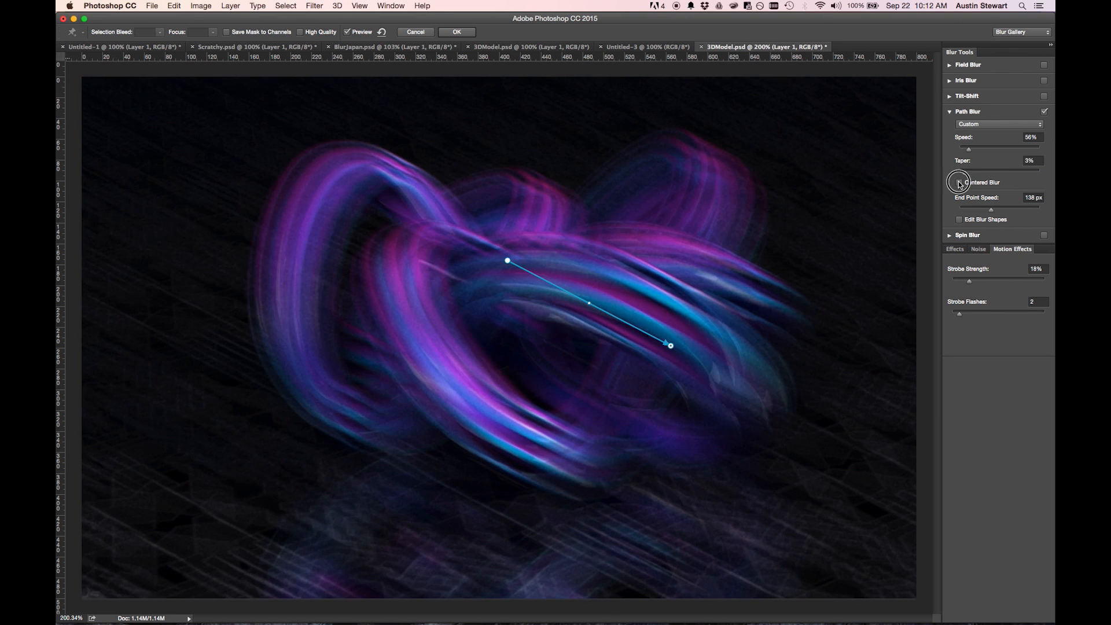
{"action": "left_click", "coordinate": [959, 183]}
{"action": "left_click", "coordinate": [960, 183]}
{"action": "left_click", "coordinate": [959, 183]}
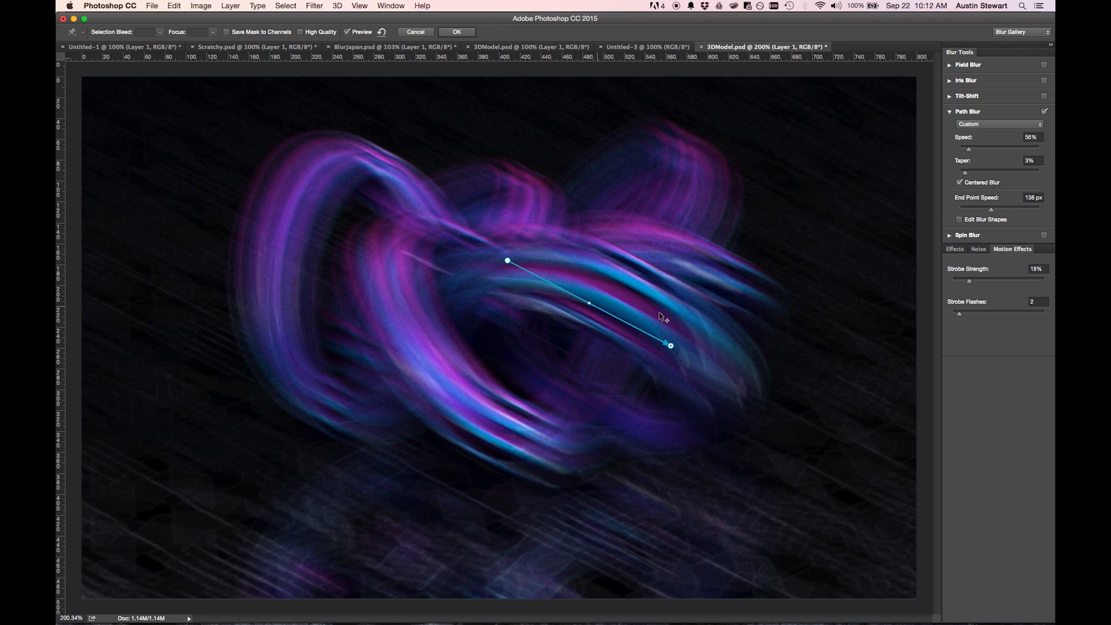
Step: Enable Edit Blur Shapes, reduce the end point speed to 104 px, and adjust the path's end point and blur-shape handles
{"action": "left_click", "coordinate": [959, 219]}
{"action": "left_click_drag", "start_coordinate": [798, 413], "coordinate": [762, 398]}
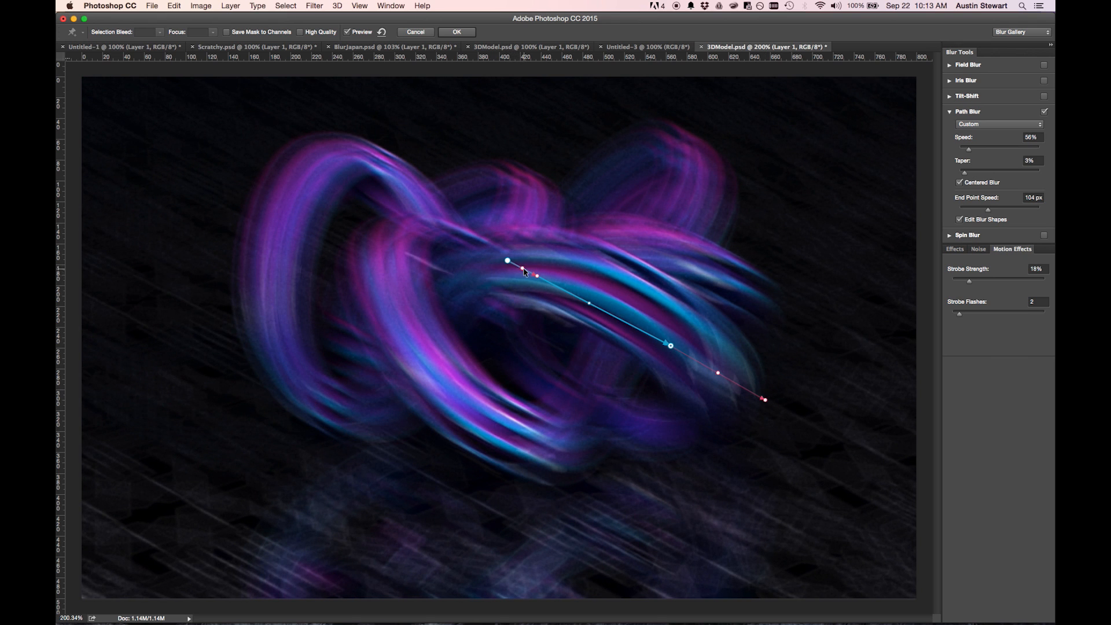
{"action": "mouse_move", "coordinate": [537, 276]}
{"action": "left_mouse_down"}
{"action": "mouse_move", "coordinate": [528, 285]}
{"action": "mouse_move", "coordinate": [541, 243]}
{"action": "mouse_move", "coordinate": [509, 220]}
{"action": "mouse_move", "coordinate": [480, 215]}
{"action": "mouse_move", "coordinate": [454, 231]}
{"action": "mouse_move", "coordinate": [469, 220]}
{"action": "mouse_move", "coordinate": [528, 238]}
{"action": "mouse_move", "coordinate": [539, 278]}
{"action": "mouse_move", "coordinate": [603, 310]}
{"action": "mouse_move", "coordinate": [539, 276]}
{"action": "left_mouse_up"}
{"action": "mouse_move", "coordinate": [671, 347]}
{"action": "left_mouse_down"}
{"action": "mouse_move", "coordinate": [639, 387]}
{"action": "mouse_move", "coordinate": [675, 337]}
{"action": "mouse_move", "coordinate": [669, 351]}
{"action": "left_mouse_up"}
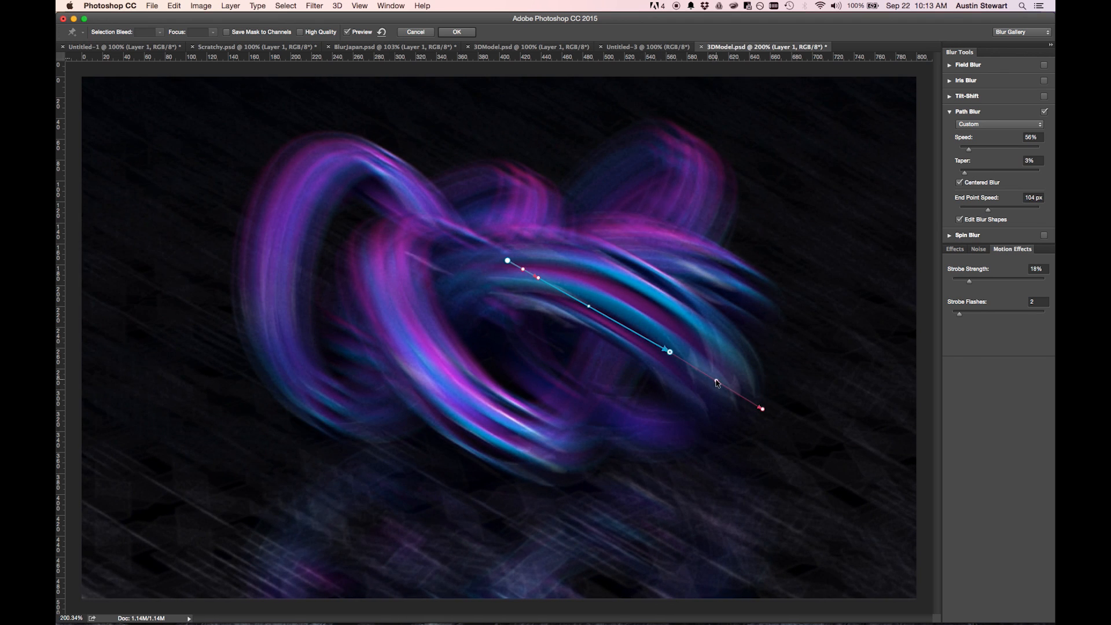
{"action": "left_click_drag", "start_coordinate": [717, 380], "coordinate": [727, 368]}
Step: Bend the path into an arc over the central ring and shorten the blur shape at its end point
{"action": "left_click_drag", "start_coordinate": [592, 307], "coordinate": [631, 265]}
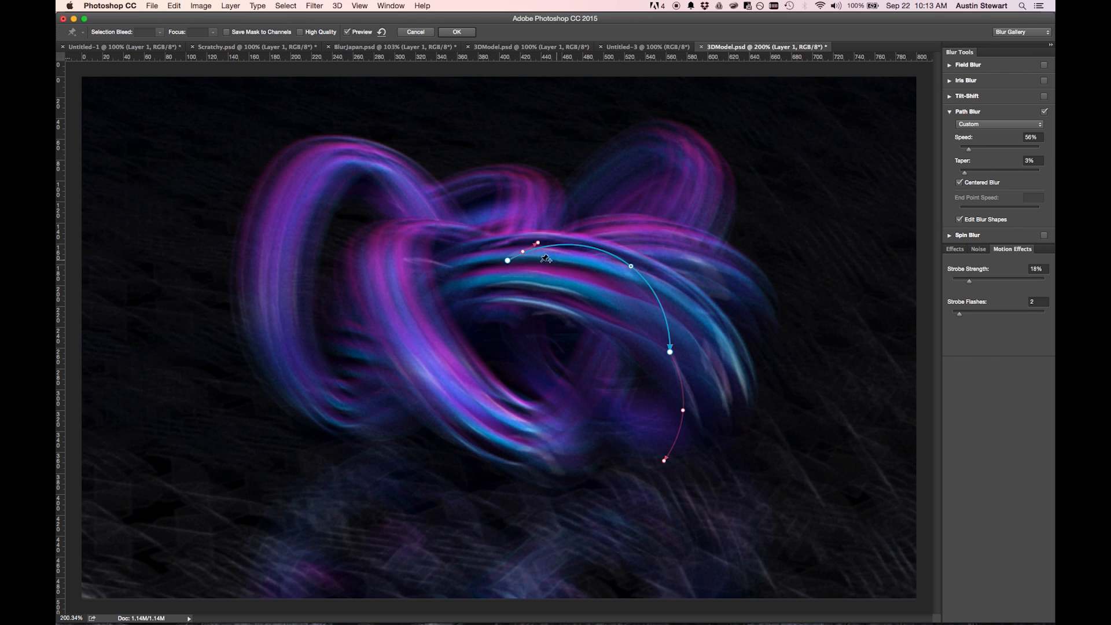
{"action": "left_click", "coordinate": [661, 459]}
{"action": "left_click_drag", "start_coordinate": [661, 459], "coordinate": [619, 438]}
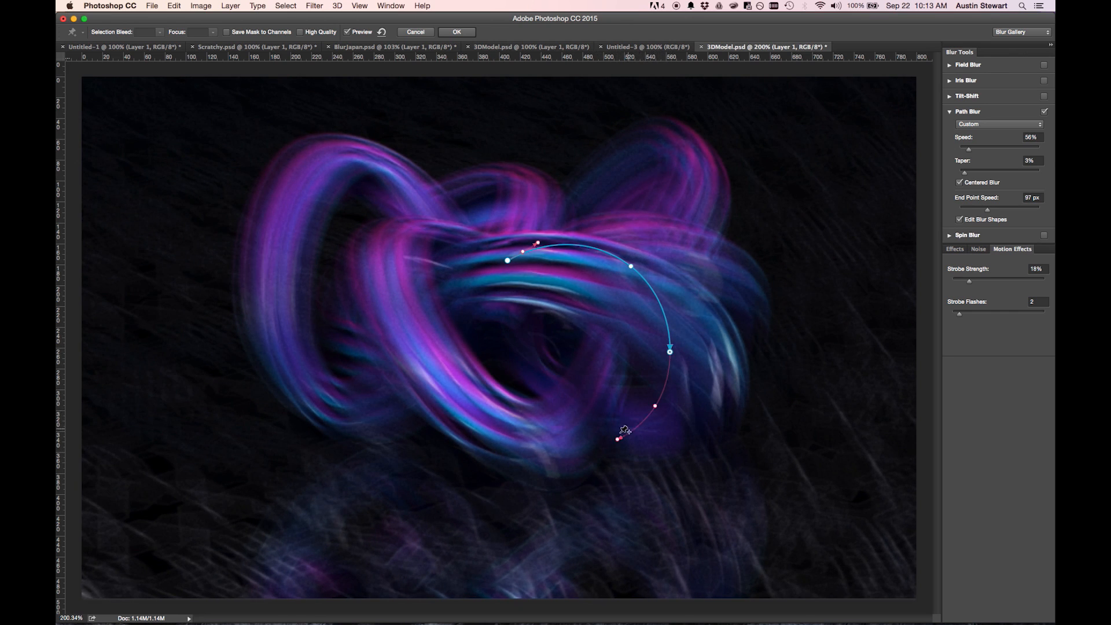
{"action": "left_click_drag", "start_coordinate": [619, 440], "coordinate": [660, 381]}
{"action": "left_click", "coordinate": [632, 266]}
{"action": "mouse_move", "coordinate": [632, 266]}
{"action": "left_mouse_down"}
{"action": "mouse_move", "coordinate": [603, 295]}
{"action": "mouse_move", "coordinate": [639, 258]}
{"action": "left_mouse_up"}
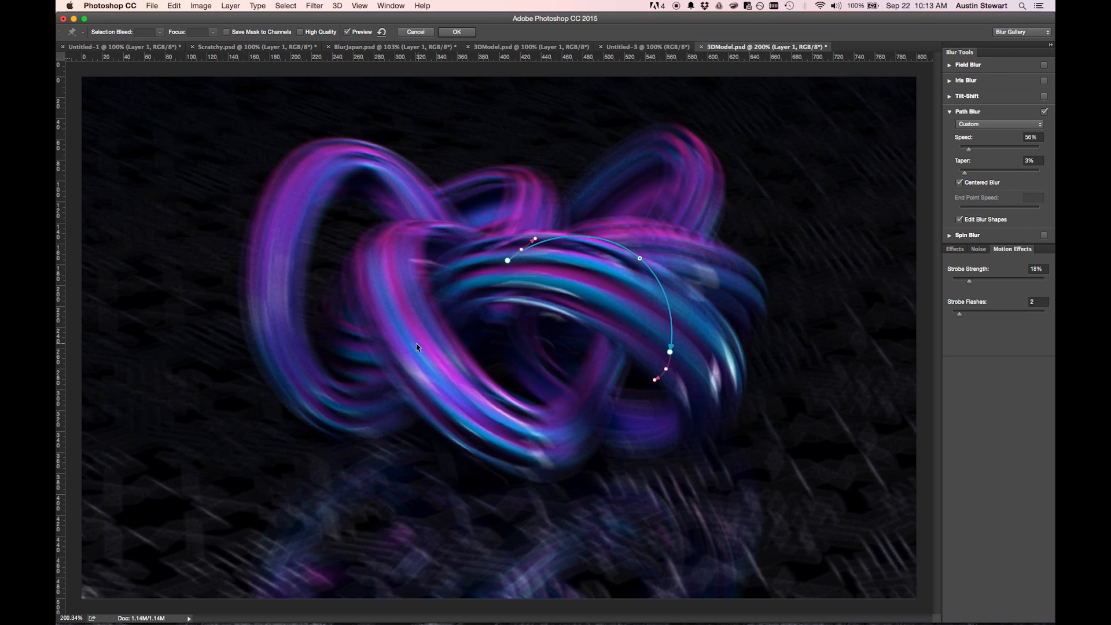
Step: Draw a second four-point blur path from the front band around the bottom and up the outside of the left loop
{"action": "left_click", "coordinate": [458, 380]}
{"action": "left_click", "coordinate": [311, 437]}
{"action": "left_click", "coordinate": [239, 363]}
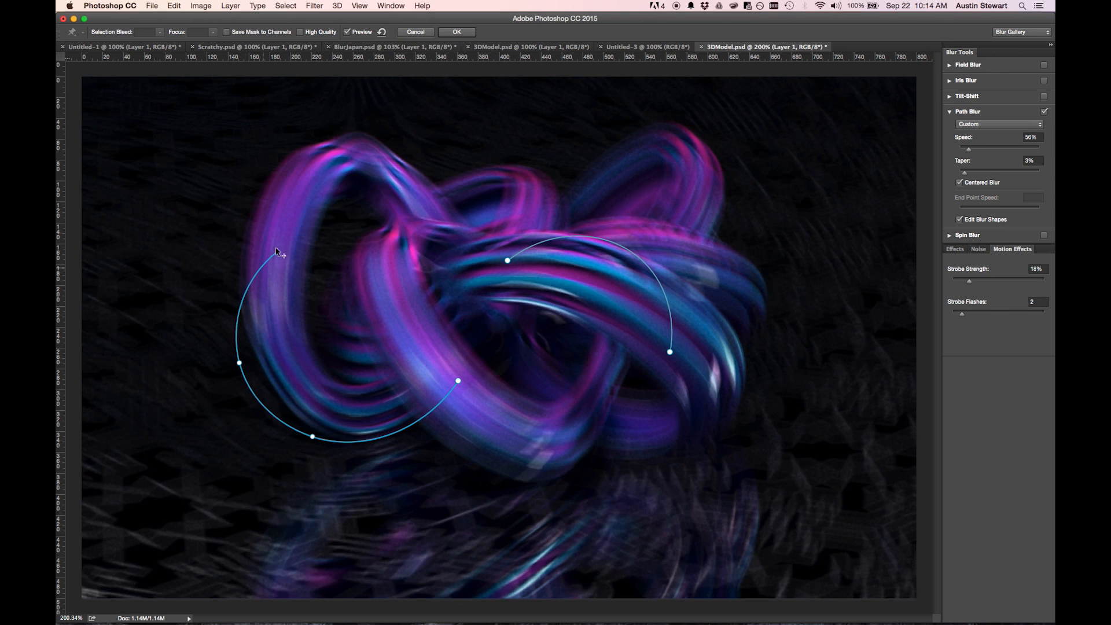
{"action": "double_click", "coordinate": [263, 188]}
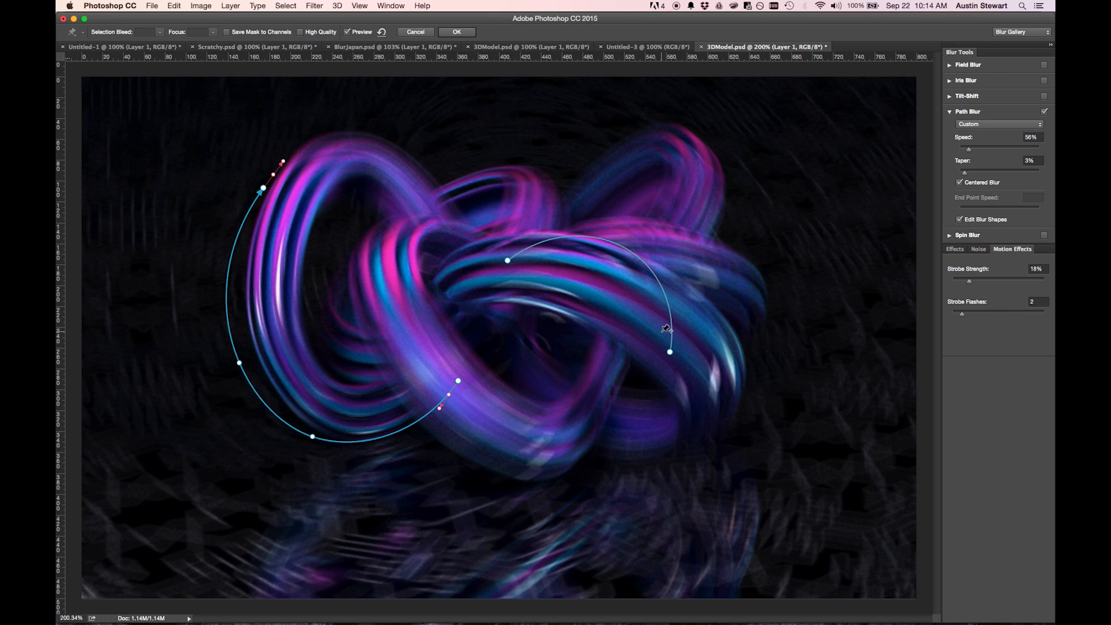
Step: Switch from Path Blur to Spin Blur, center its circle over the right side of the central ring, and set the blur angle to 21°
{"action": "left_click", "coordinate": [1046, 112]}
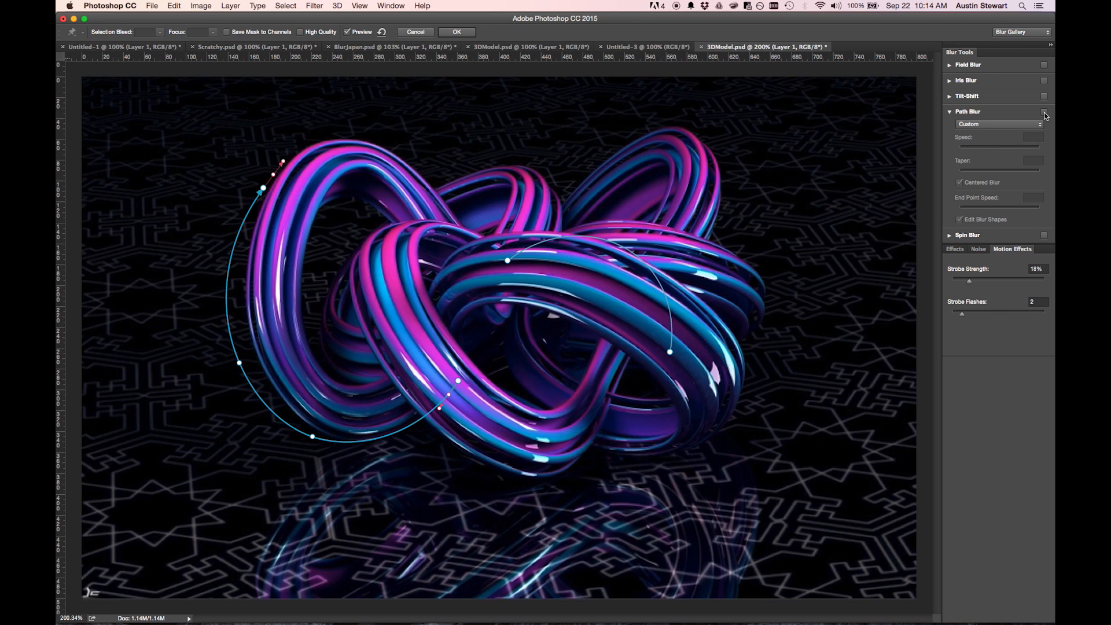
{"action": "left_click", "coordinate": [950, 113]}
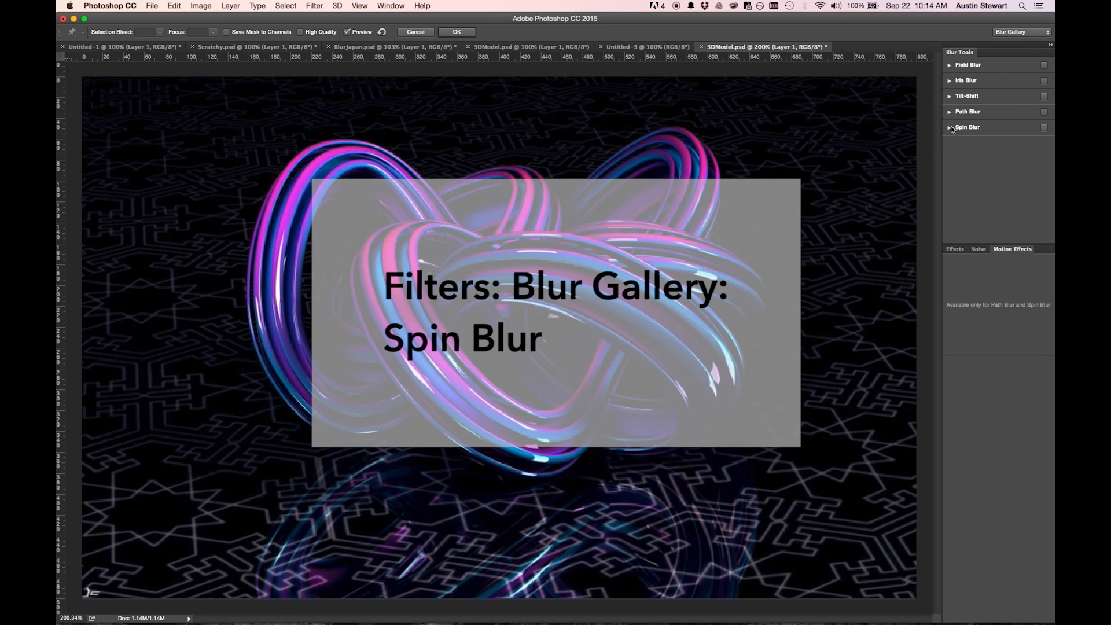
{"action": "left_click", "coordinate": [951, 128]}
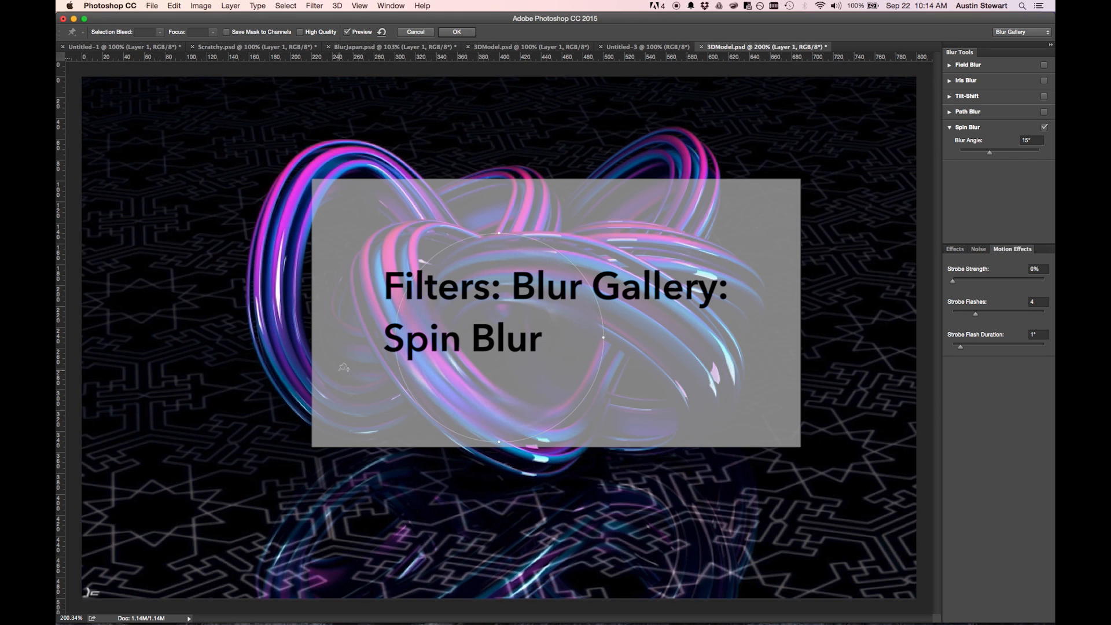
{"action": "left_click_drag", "start_coordinate": [499, 337], "coordinate": [658, 318]}
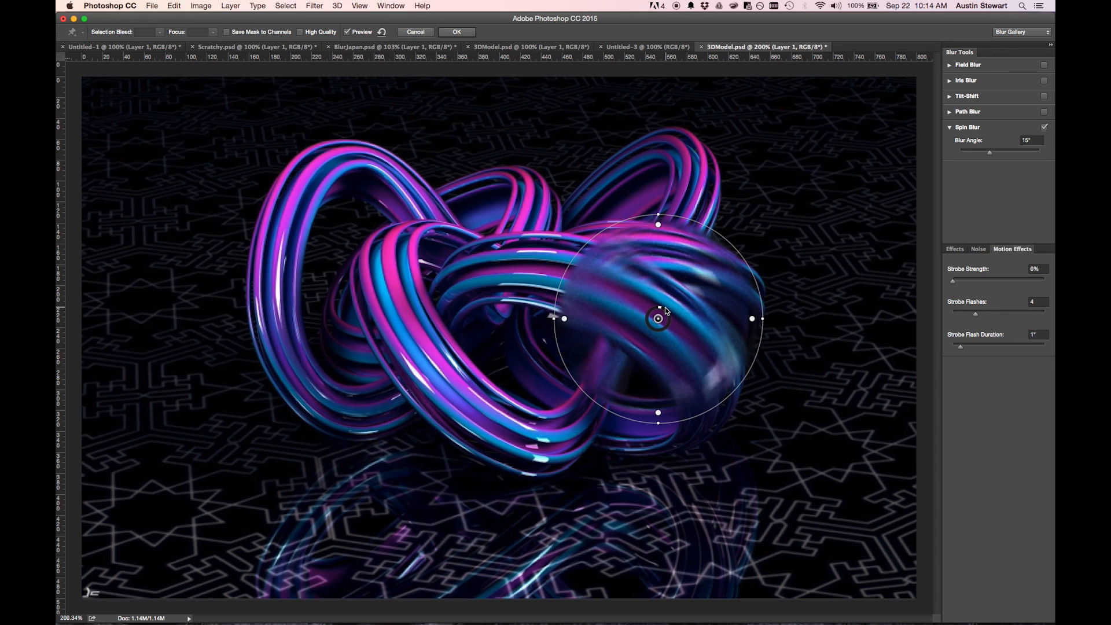
{"action": "left_click_drag", "start_coordinate": [663, 313], "coordinate": [658, 307]}
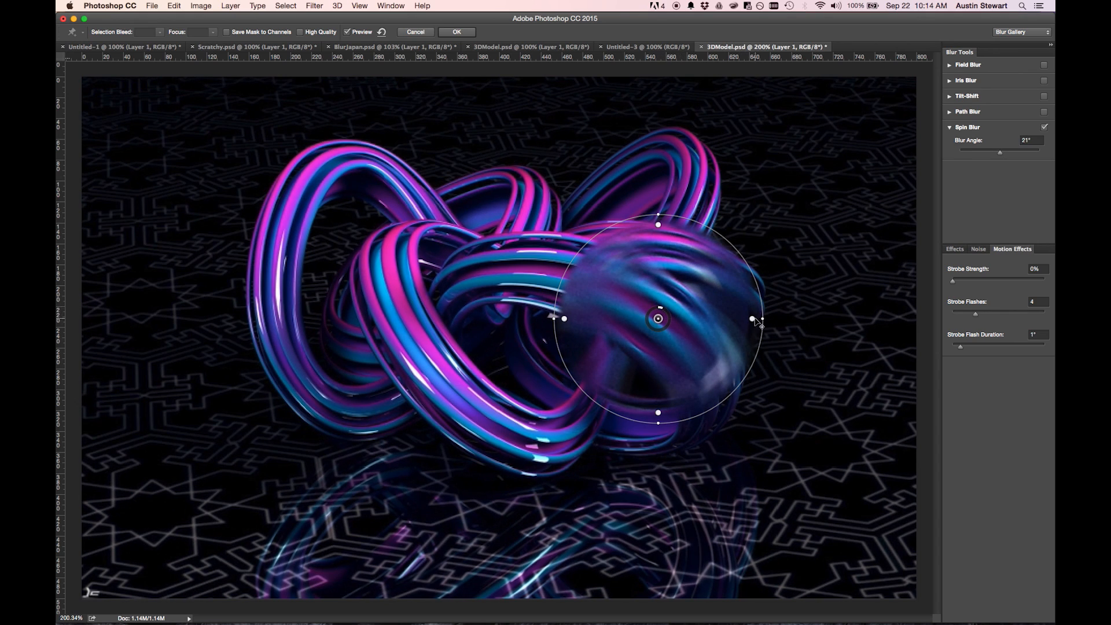
Step: Stretch the Spin Blur circle over the central ring into a wide, taller ellipse and set the blur angle to 7°
{"action": "left_click_drag", "start_coordinate": [762, 318], "coordinate": [826, 320]}
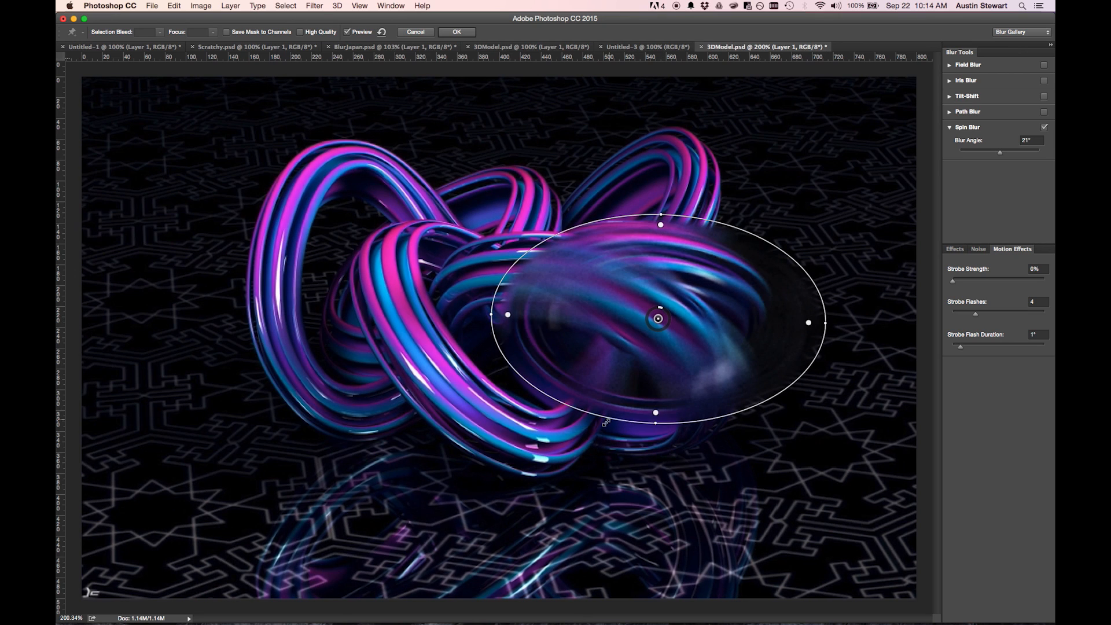
{"action": "left_click_drag", "start_coordinate": [648, 423], "coordinate": [656, 457]}
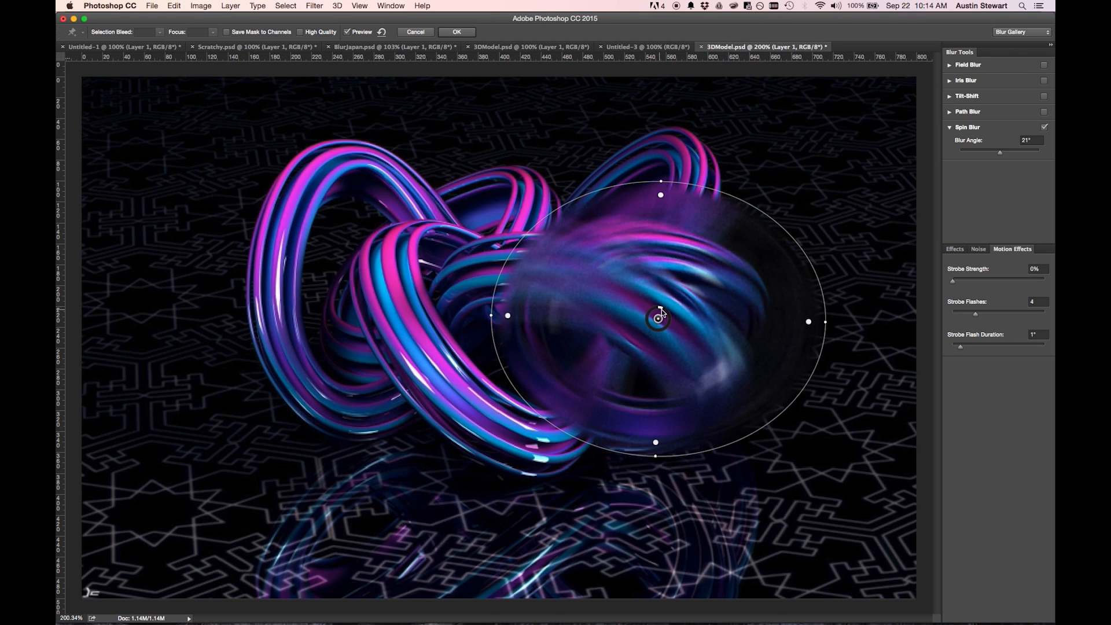
{"action": "left_click_drag", "start_coordinate": [662, 309], "coordinate": [660, 310]}
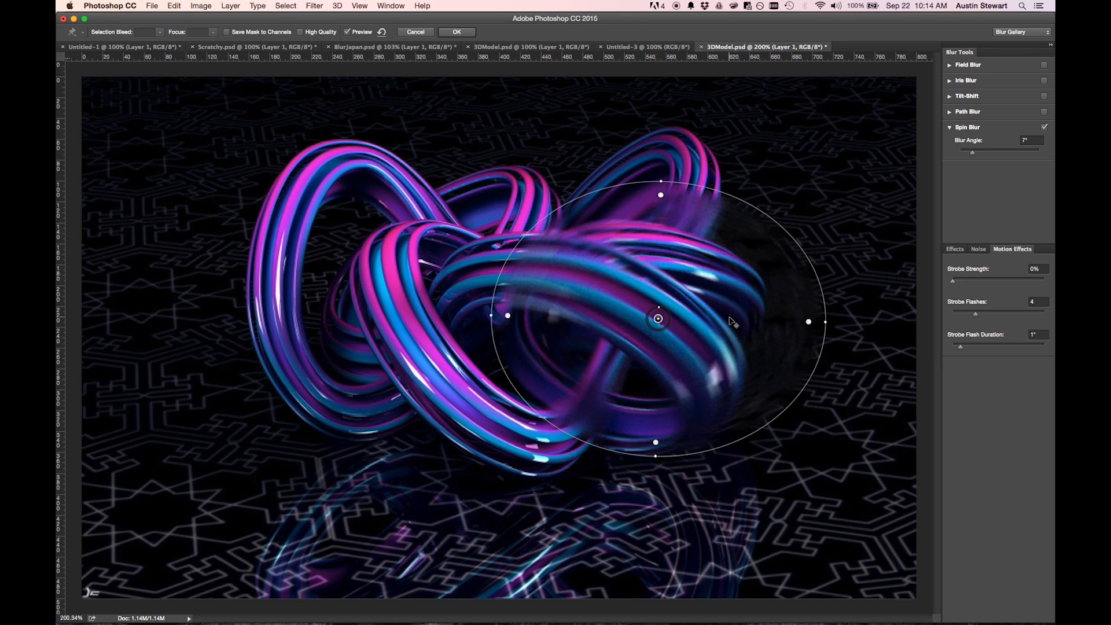
Step: Turn Spin Blur off, re-enable Path Blur, and apply the Blur Gallery effect to the image
{"action": "left_click", "coordinate": [1044, 126]}
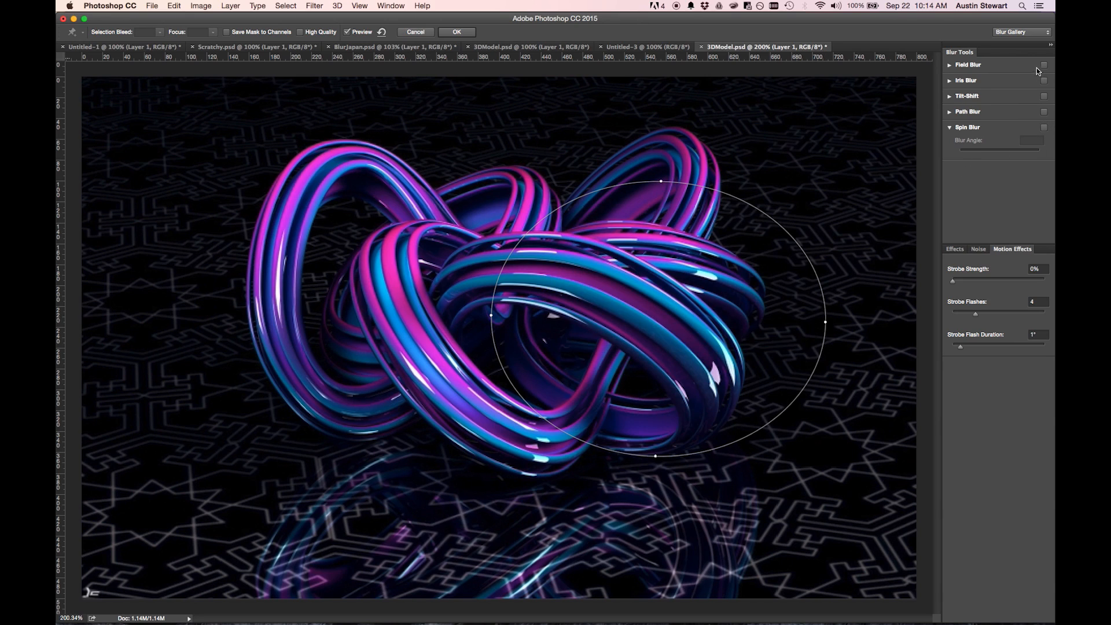
{"action": "left_click", "coordinate": [1046, 113]}
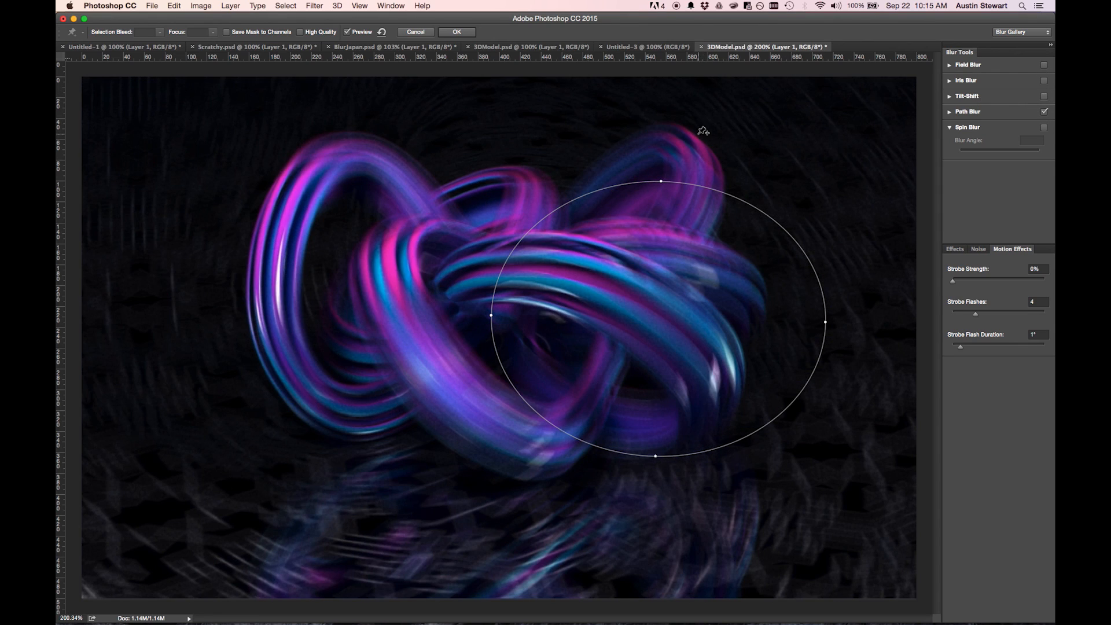
{"action": "left_click", "coordinate": [951, 128]}
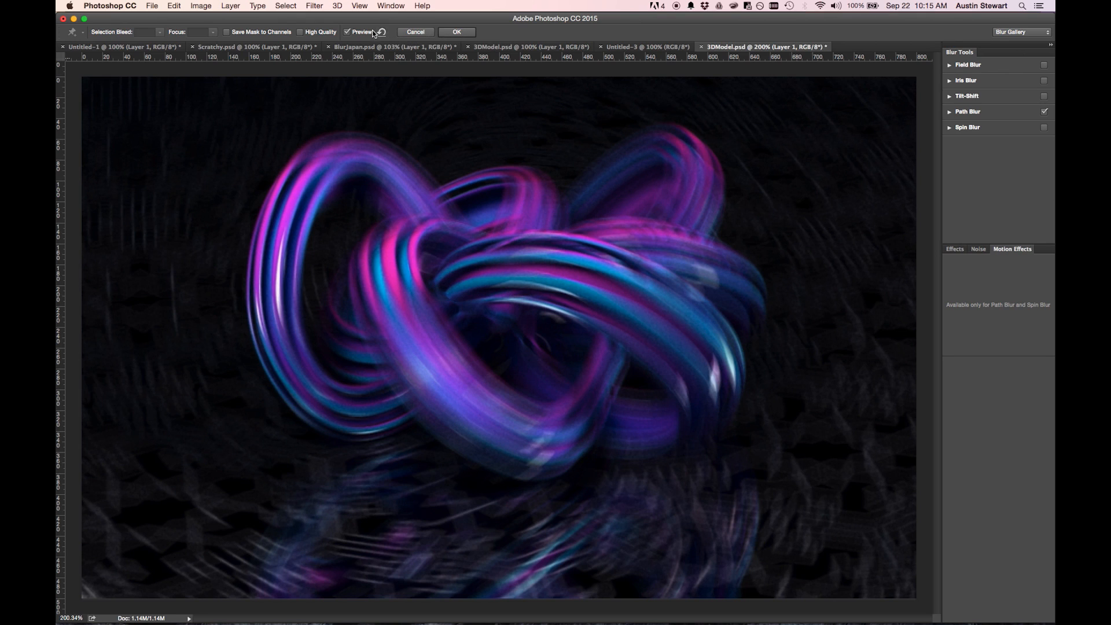
{"action": "left_click", "coordinate": [462, 33]}
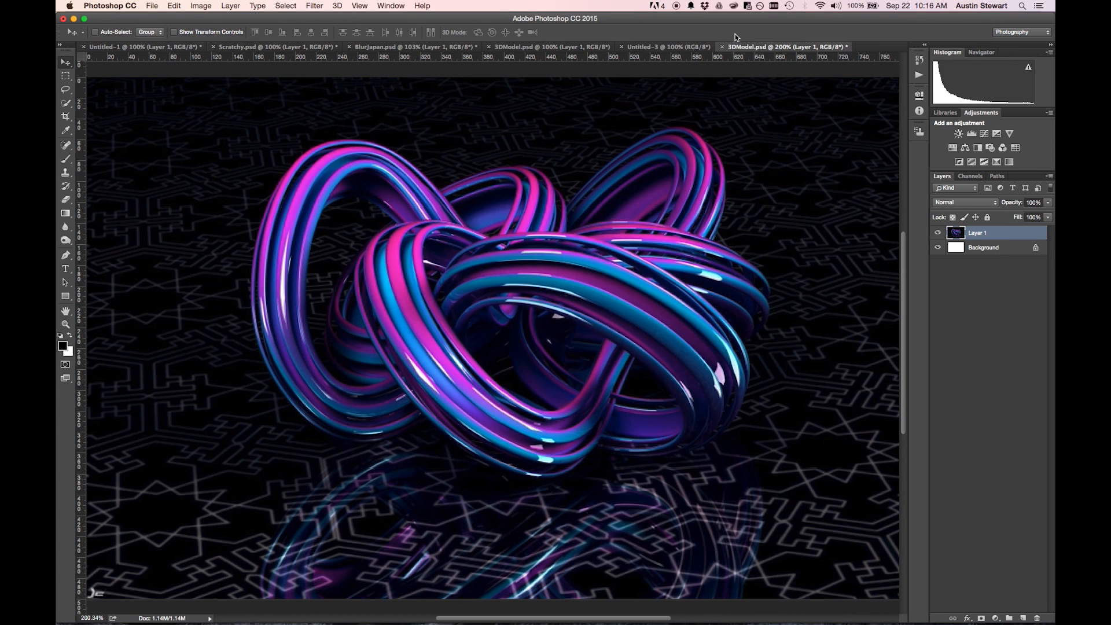
Step: Save the image as 3DModelDemo.psd in the PhotoshopDemos folder
{"action": "key", "text": "super+shift+s"}
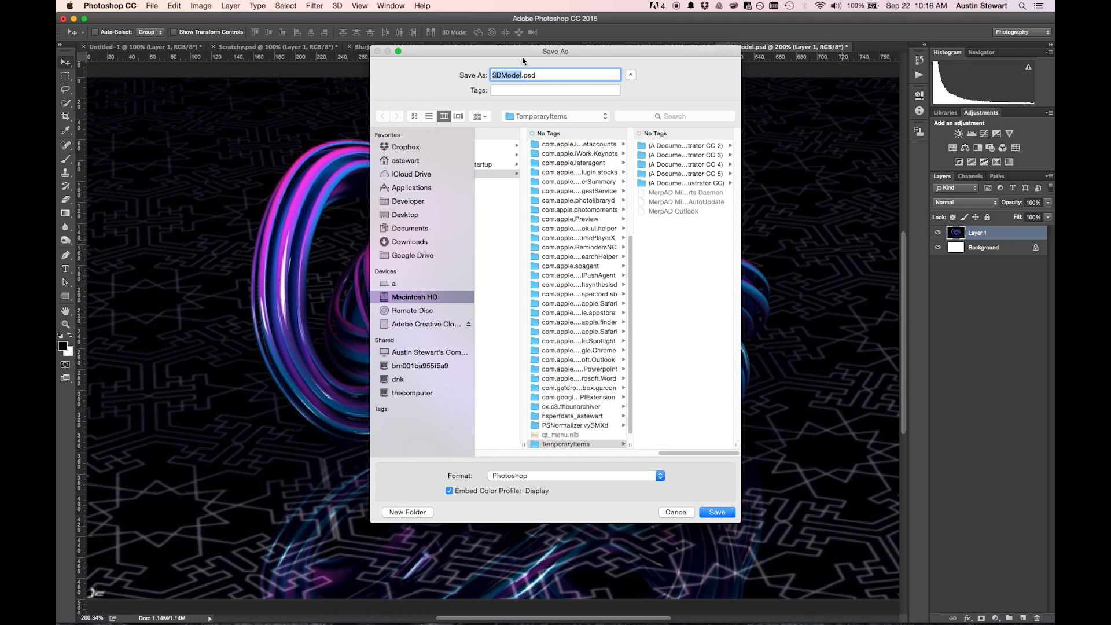
{"action": "left_click", "coordinate": [521, 76]}
{"action": "type", "text": "Demo"}
{"action": "left_click", "coordinate": [565, 119]}
{"action": "left_click", "coordinate": [553, 226]}
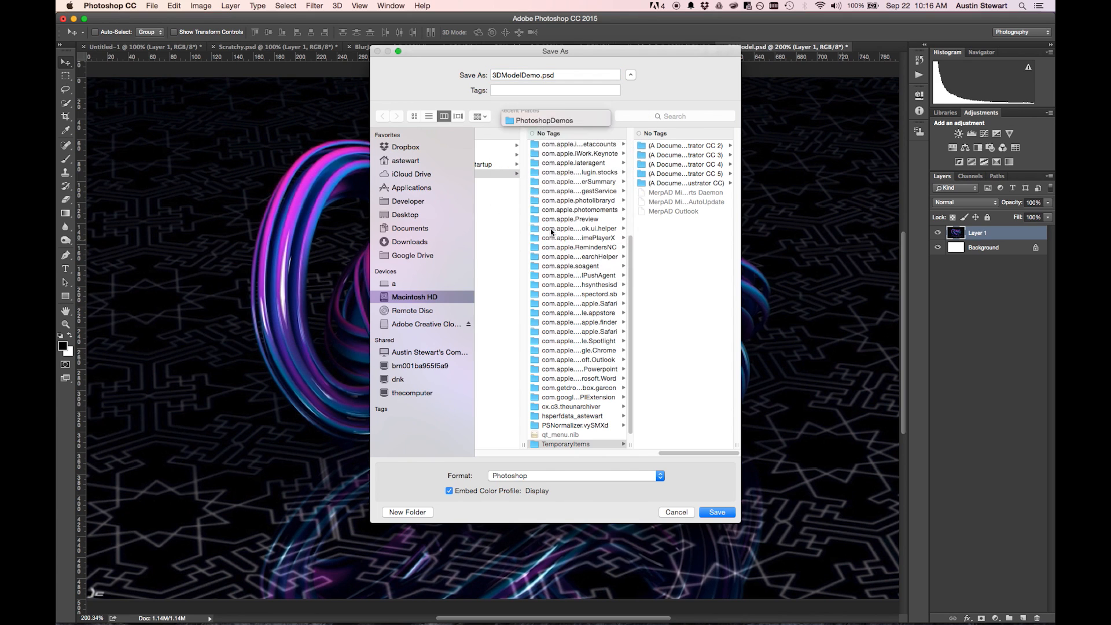
{"action": "key", "text": "Return"}
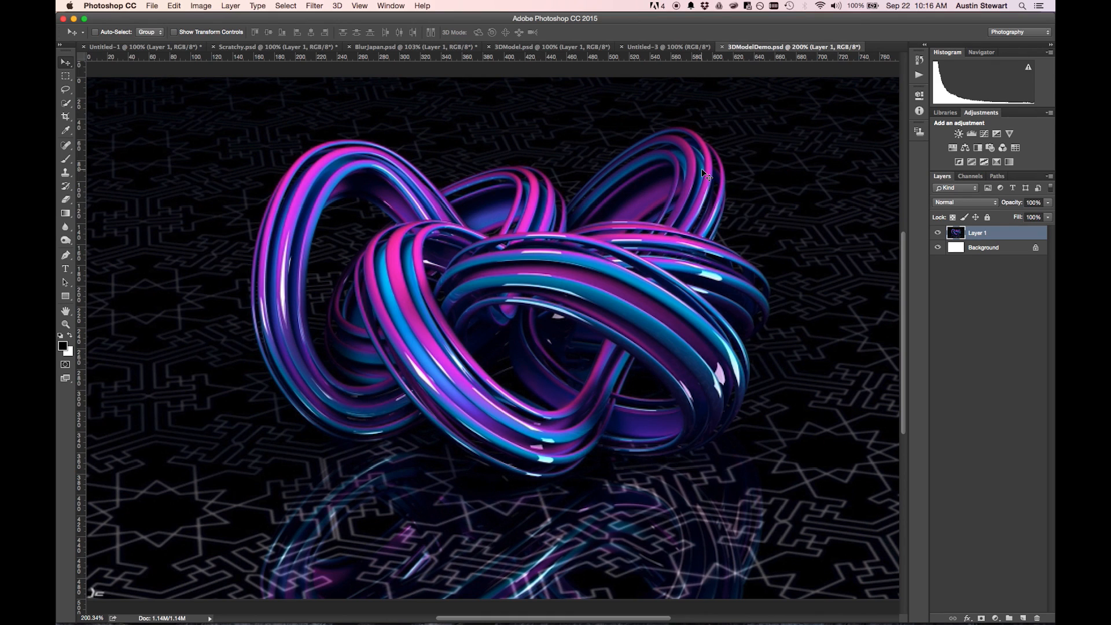
Step: Copy the entire 3DModelDemo canvas and create an 800 × 500 pixel document from the Clipboard preset with a white background
{"action": "key", "text": "super+a"}
{"action": "key", "text": "super+a"}
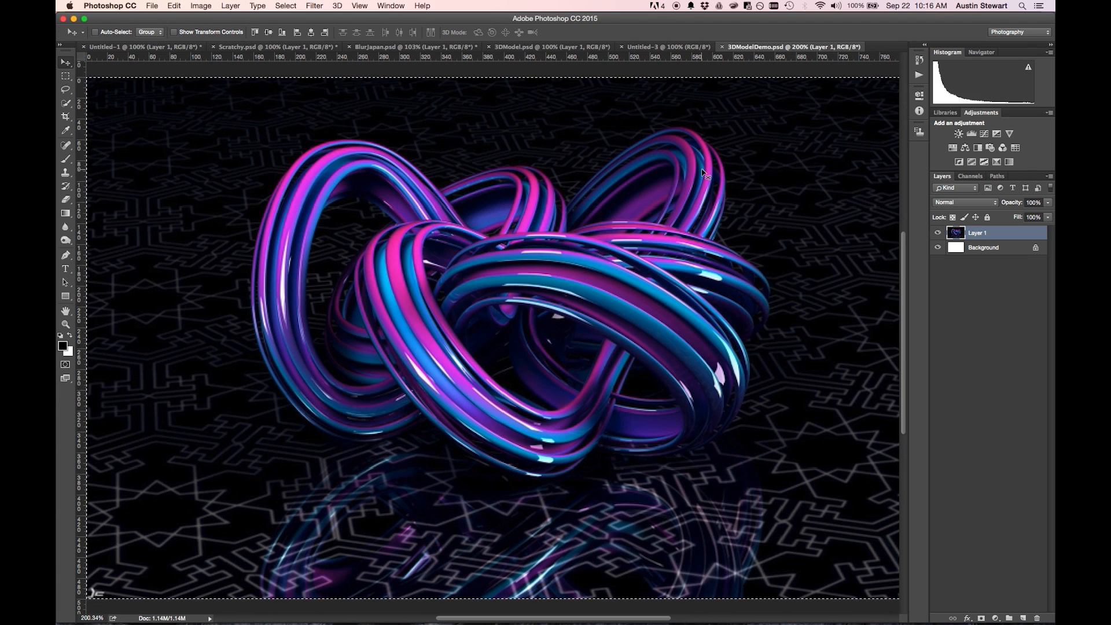
{"action": "left_click", "coordinate": [151, 6]}
{"action": "left_click", "coordinate": [158, 18]}
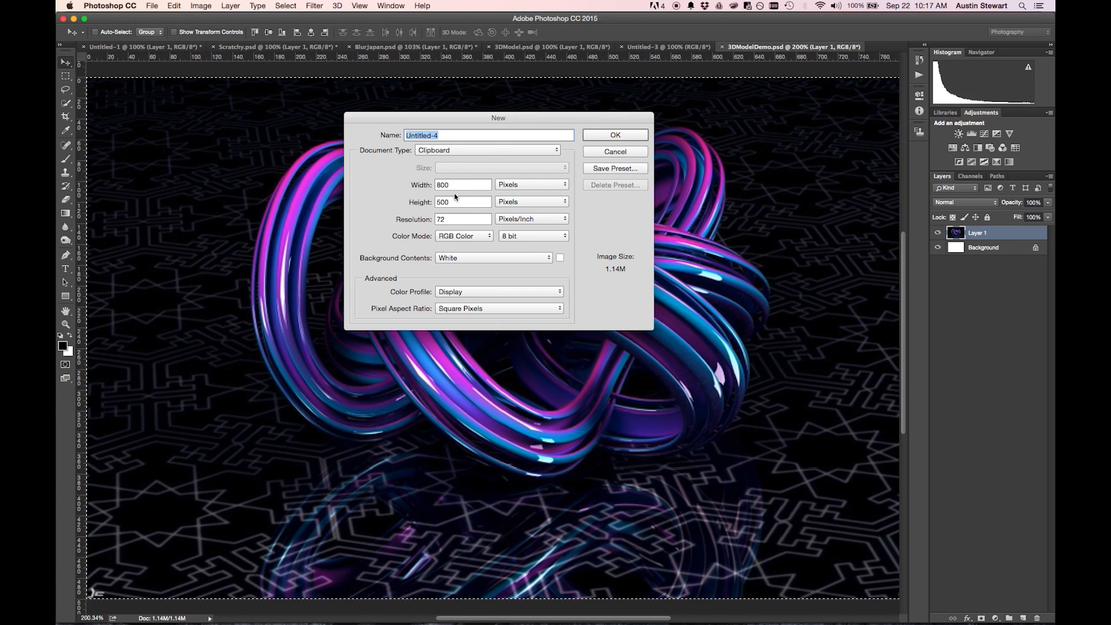
{"action": "left_click", "coordinate": [622, 134]}
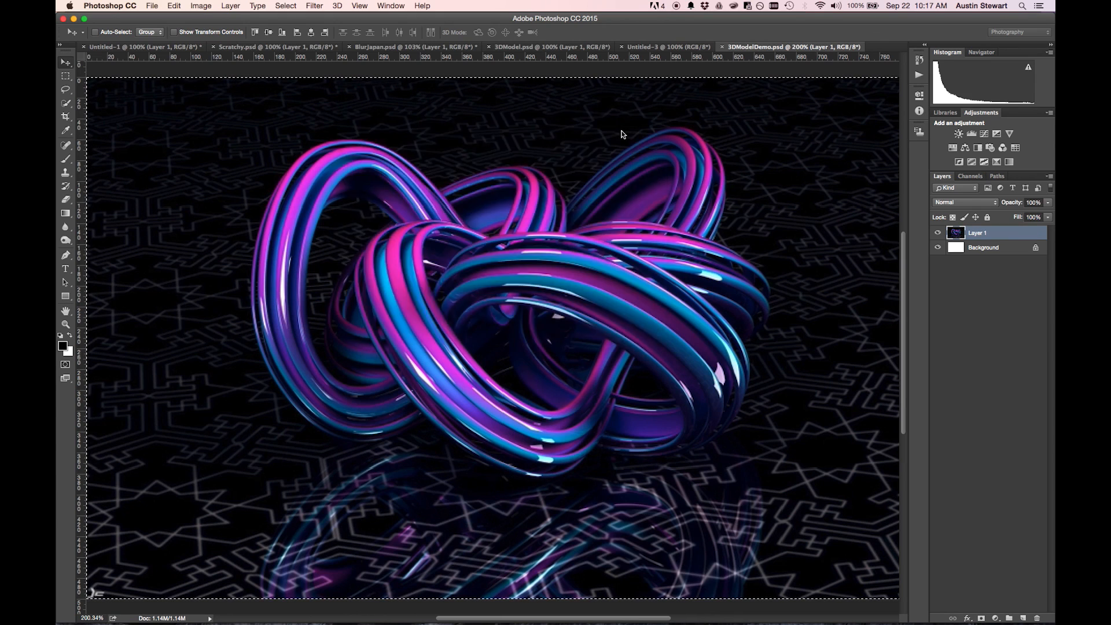
{"action": "left_click", "coordinate": [729, 47]}
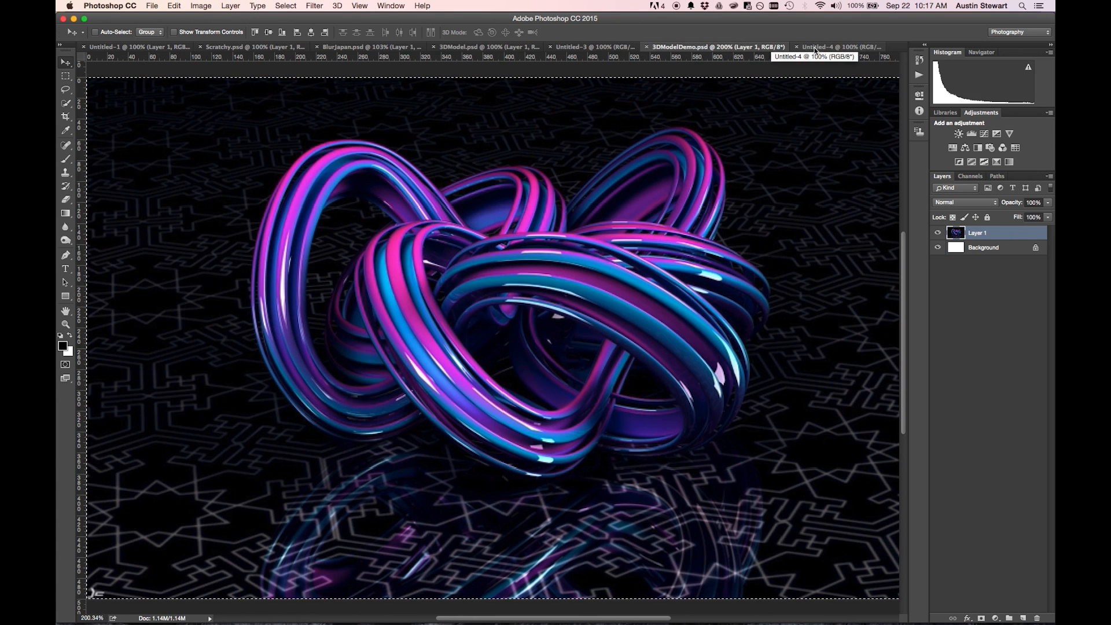
{"action": "left_click", "coordinate": [815, 47]}
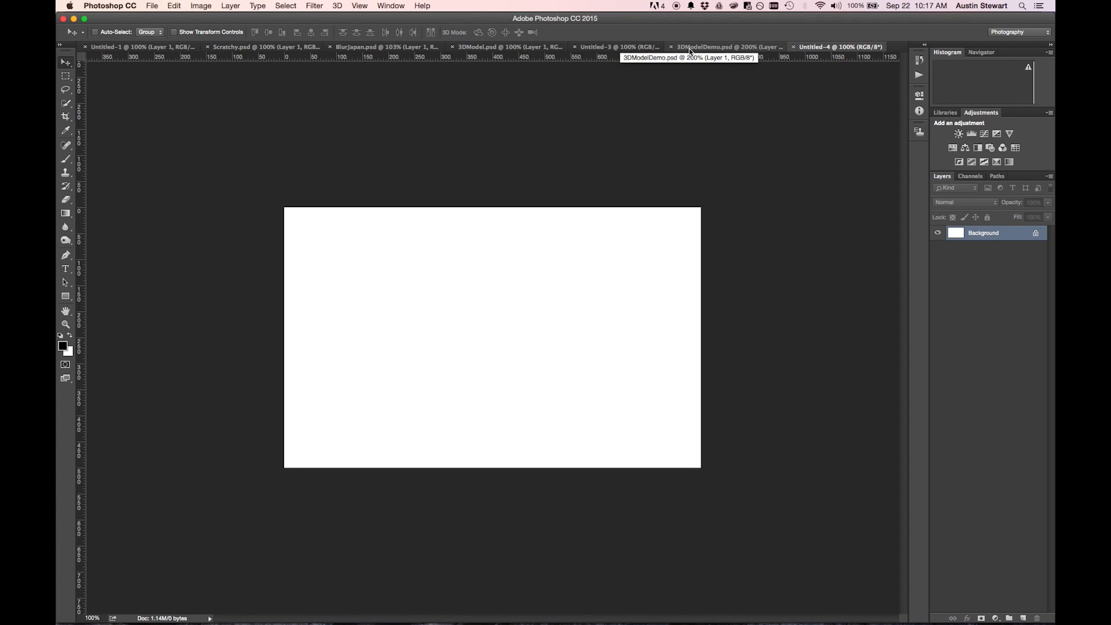
Step: Open 3DModelDemo.psd from the PhotoshopDemos folder as a Smart Object
{"action": "left_click", "coordinate": [149, 7]}
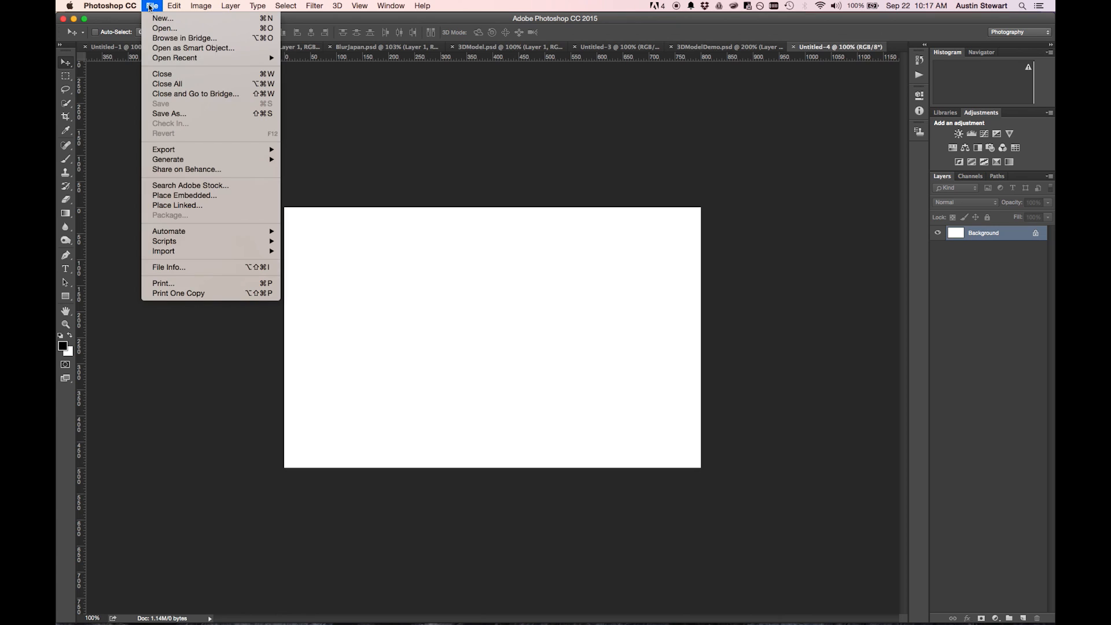
{"action": "left_click", "coordinate": [171, 49]}
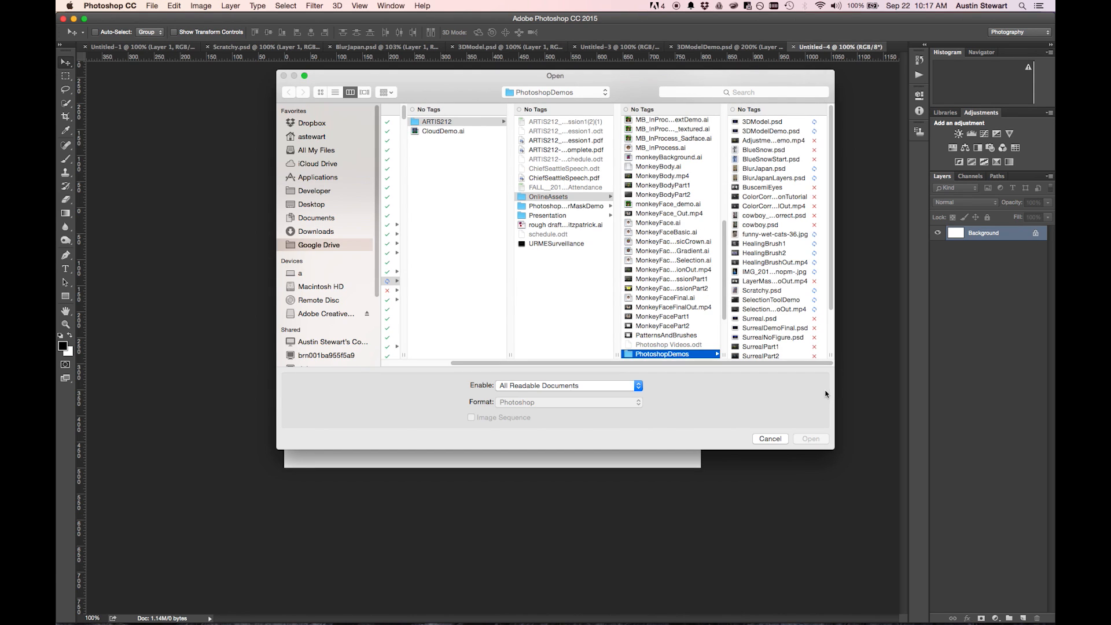
{"action": "left_click_drag", "start_coordinate": [830, 355], "coordinate": [897, 357]}
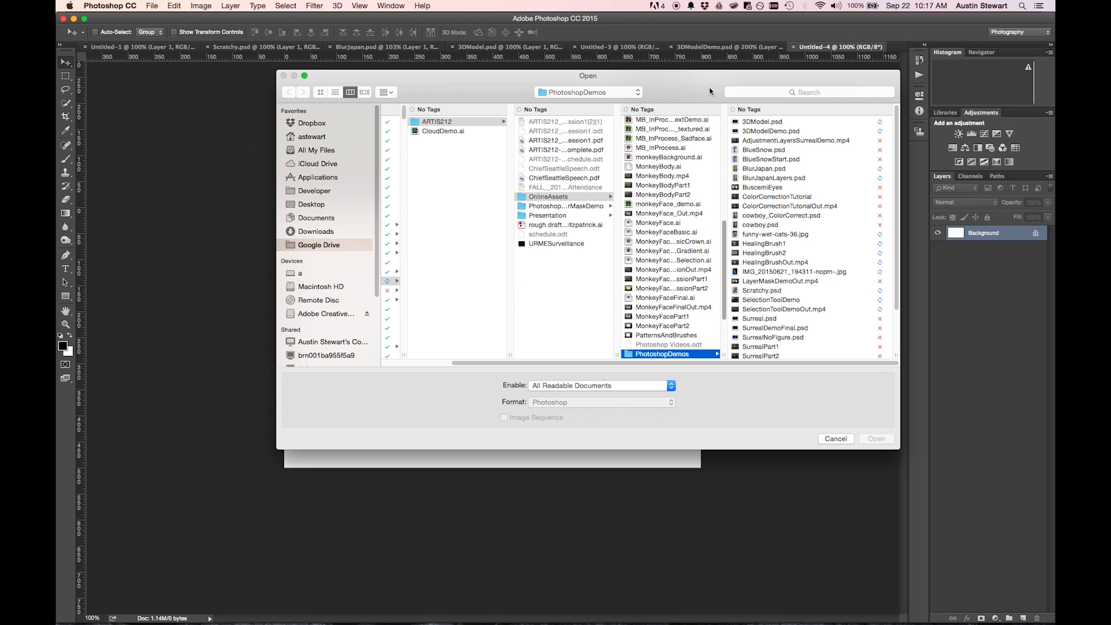
{"action": "left_click", "coordinate": [756, 131]}
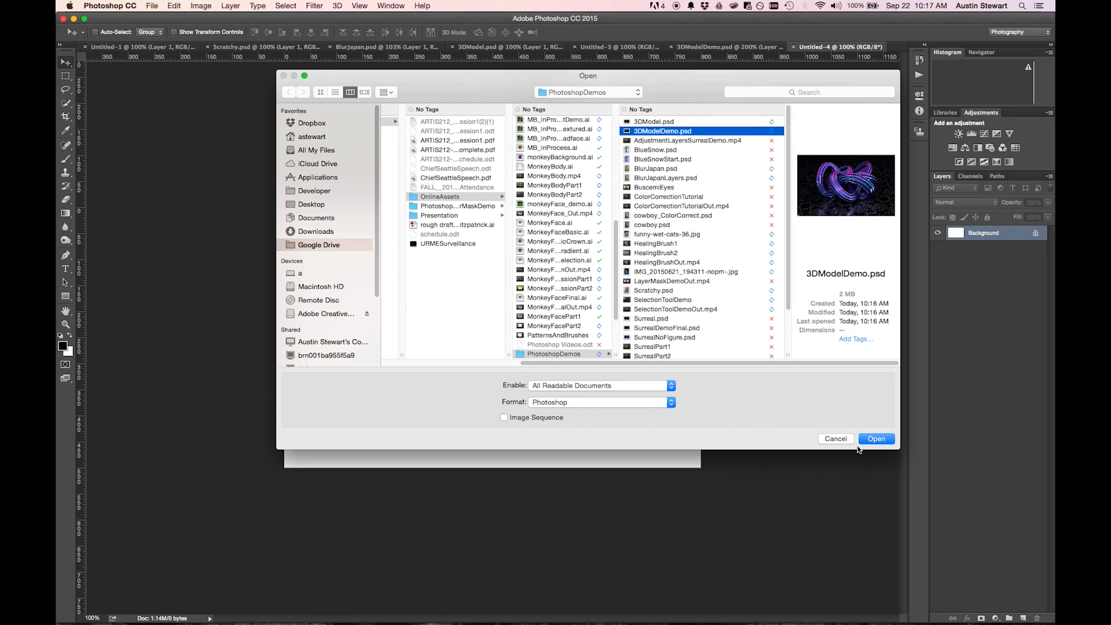
{"action": "left_click", "coordinate": [876, 438]}
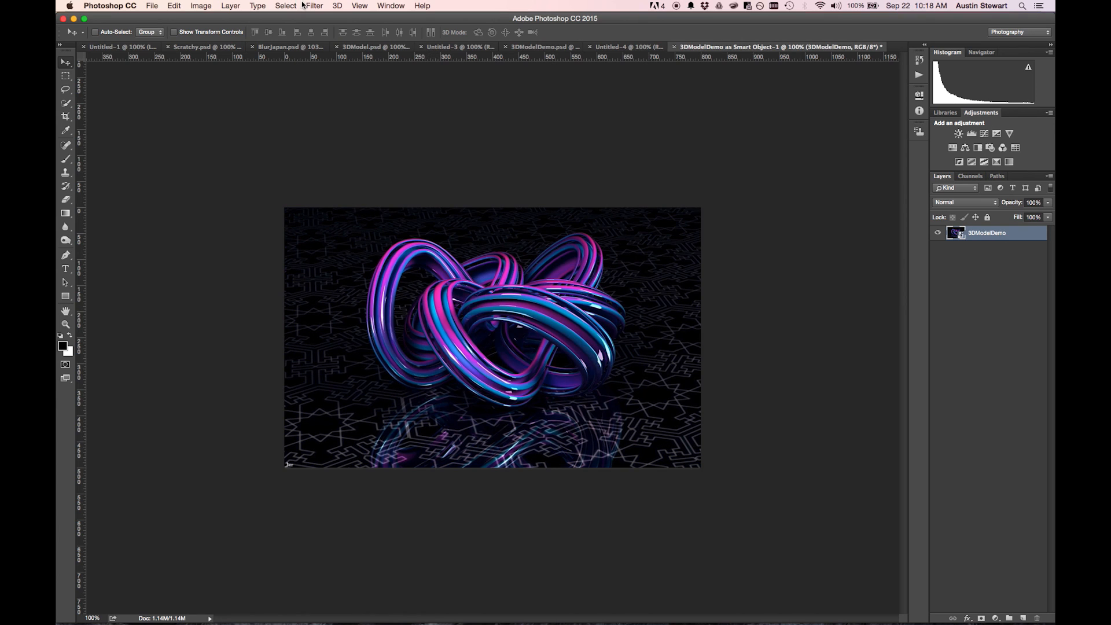
Step: Start Field Blur on the 3DModelDemo layer and place 15 px pins in the image's upper-right and lower-left areas
{"action": "left_click", "coordinate": [1022, 235]}
{"action": "left_click", "coordinate": [313, 5]}
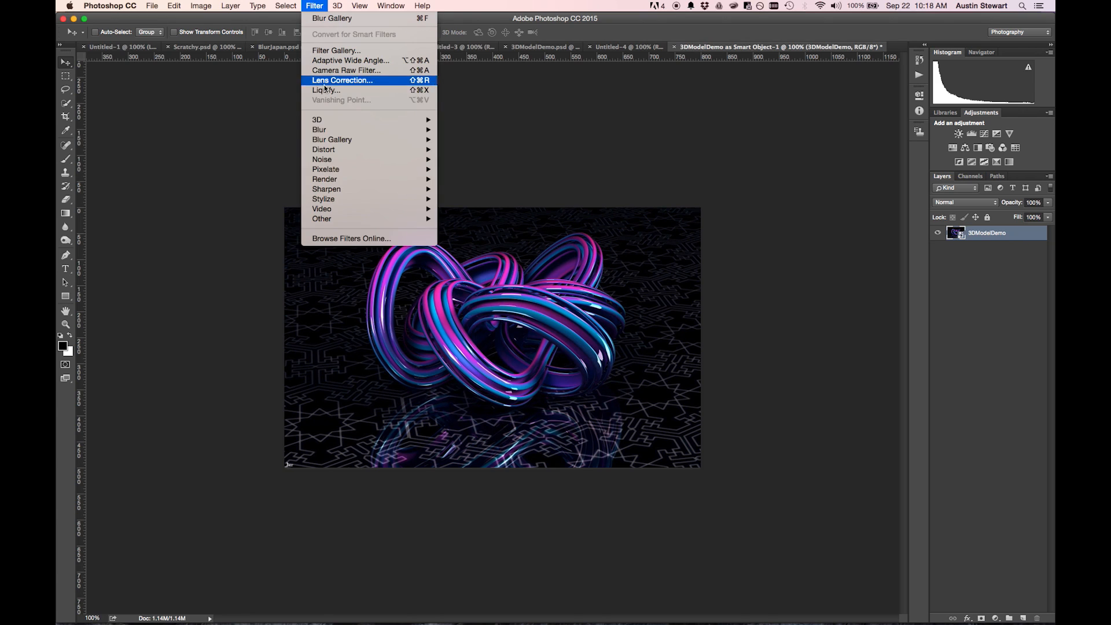
{"action": "mouse_move", "coordinate": [329, 144]}
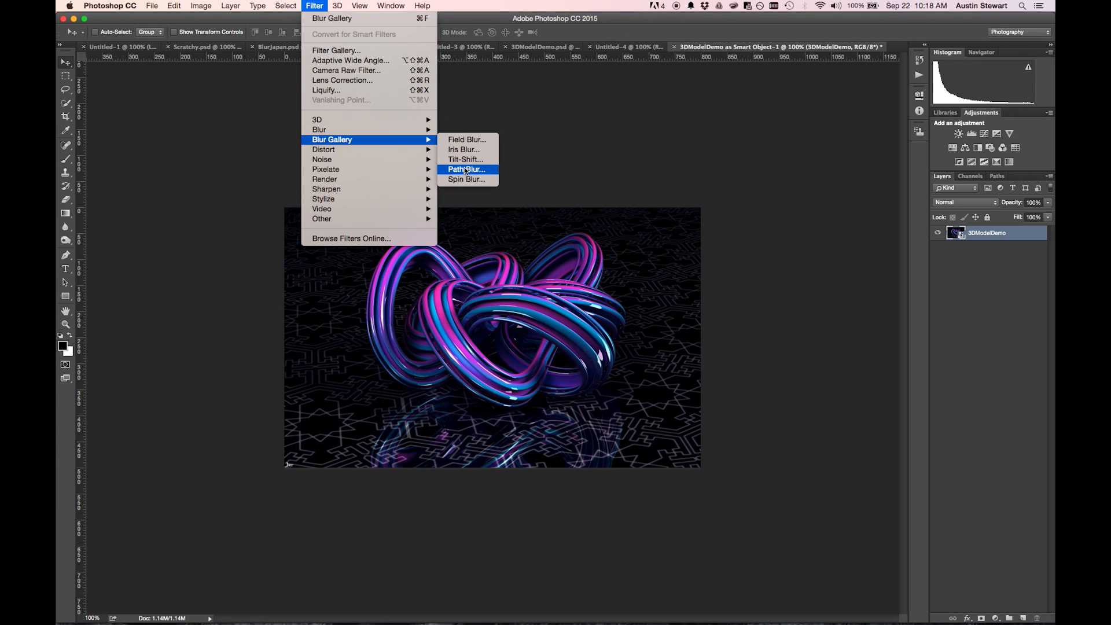
{"action": "left_click", "coordinate": [461, 141]}
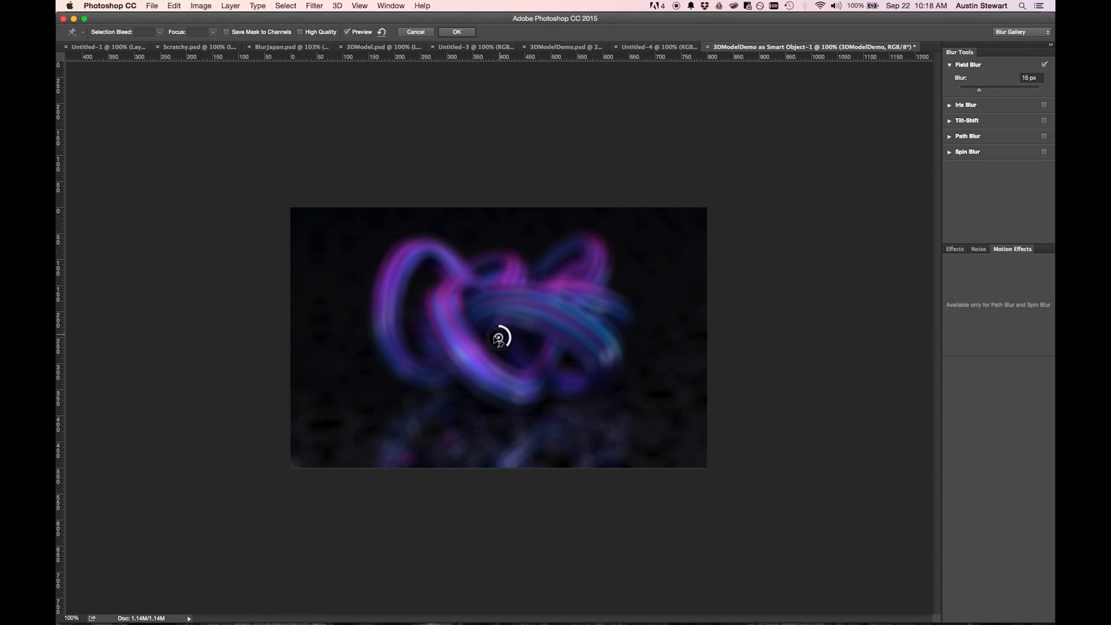
{"action": "left_click_drag", "start_coordinate": [499, 337], "coordinate": [627, 244]}
{"action": "left_click", "coordinate": [330, 427]}
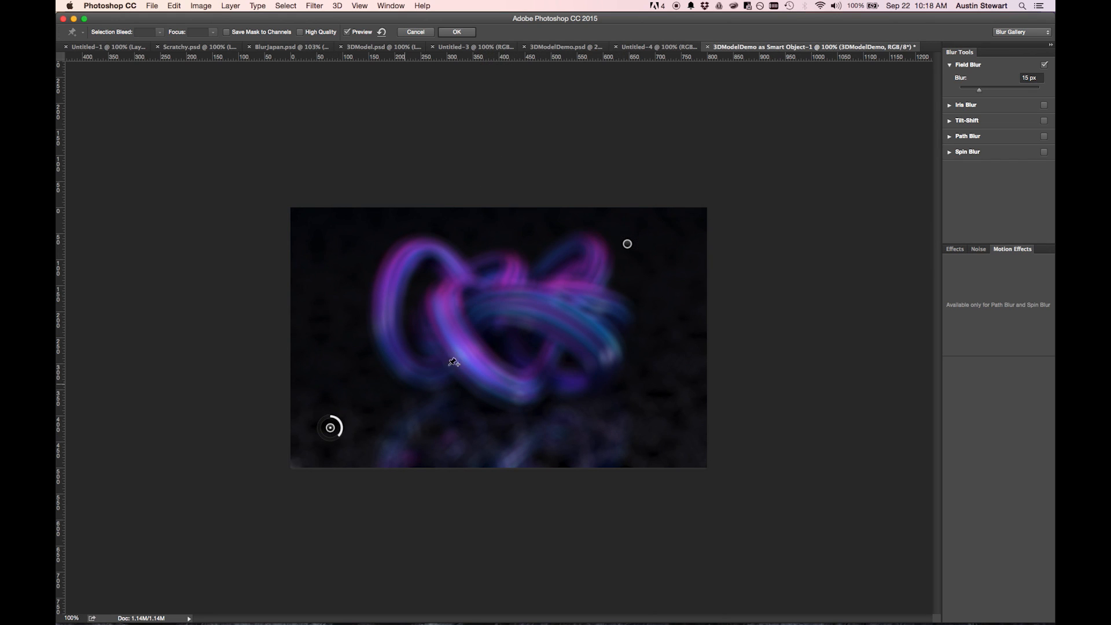
Step: Add a 0 px Field Blur pin on the central ring and a 4 px pin just inside the left loop, and apply the blur
{"action": "left_click", "coordinate": [563, 316]}
{"action": "mouse_move", "coordinate": [572, 328]}
{"action": "left_mouse_down"}
{"action": "mouse_move", "coordinate": [566, 304]}
{"action": "mouse_move", "coordinate": [561, 319]}
{"action": "left_mouse_up"}
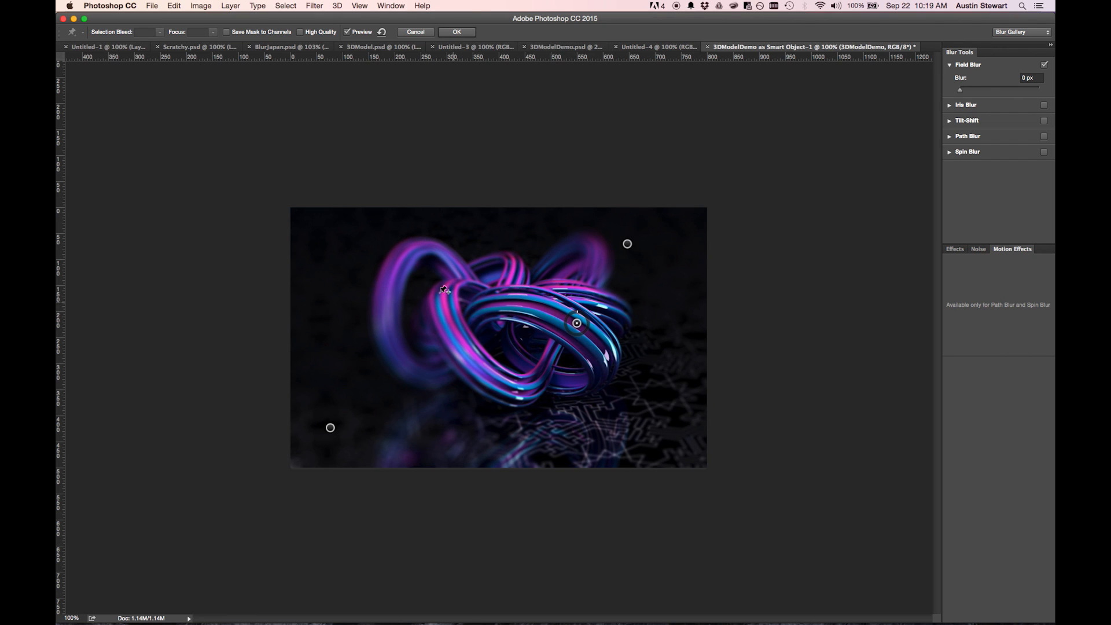
{"action": "left_click", "coordinate": [398, 276]}
{"action": "left_click_drag", "start_coordinate": [407, 279], "coordinate": [407, 269]}
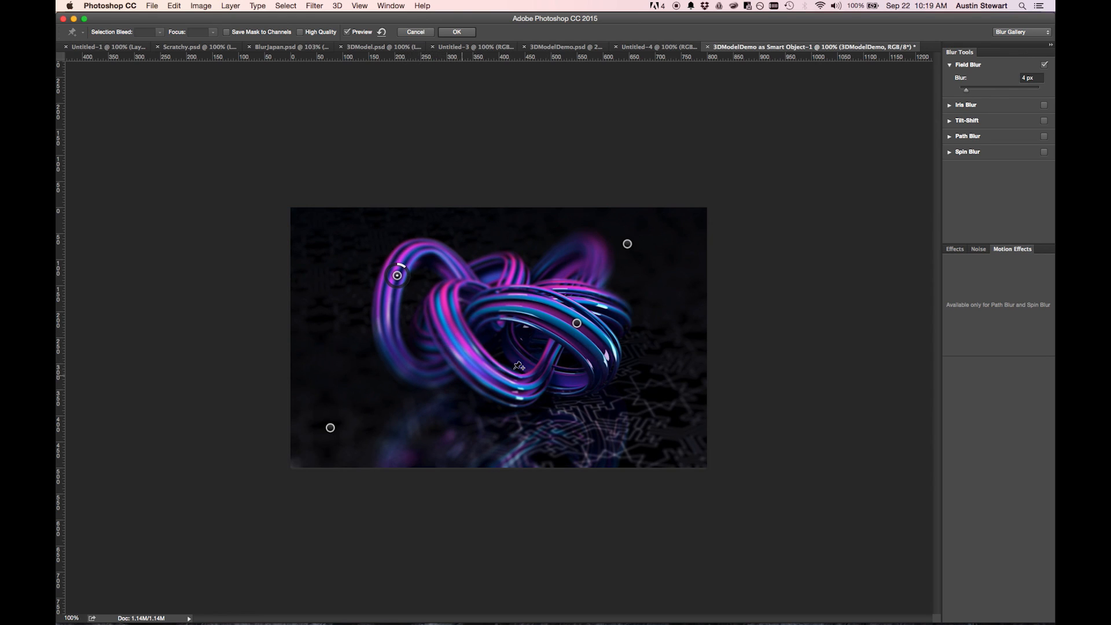
{"action": "left_click_drag", "start_coordinate": [397, 275], "coordinate": [434, 315]}
{"action": "left_click", "coordinate": [456, 32]}
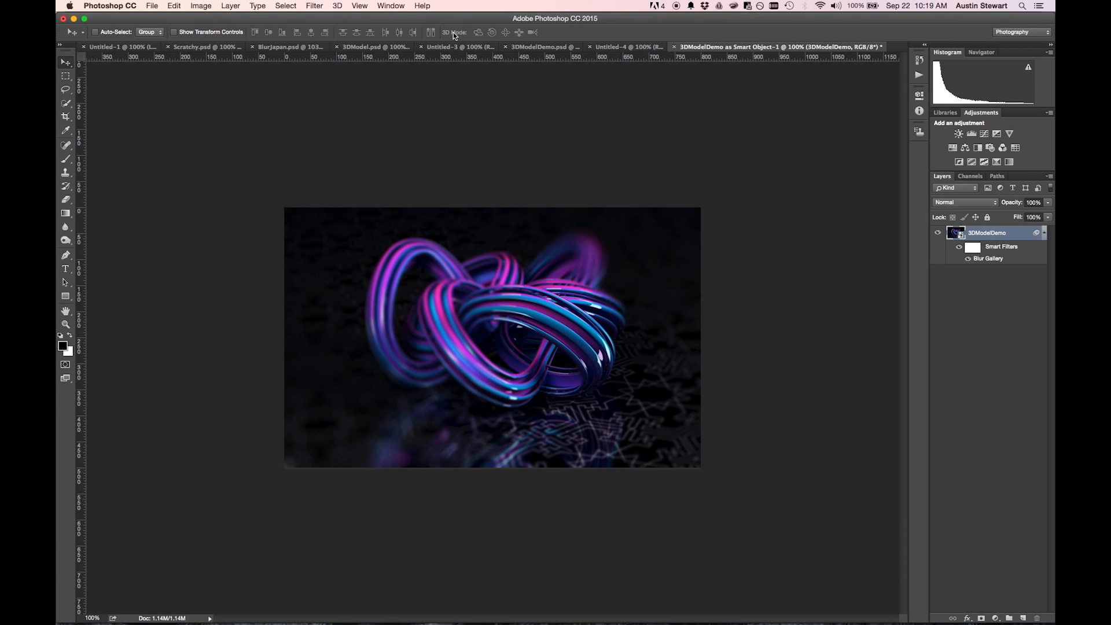
Step: Toggle the visibility of the Smart Filters and the Blur Gallery filter to compare the image with and without blur
{"action": "left_click", "coordinate": [958, 249]}
{"action": "left_click", "coordinate": [958, 248]}
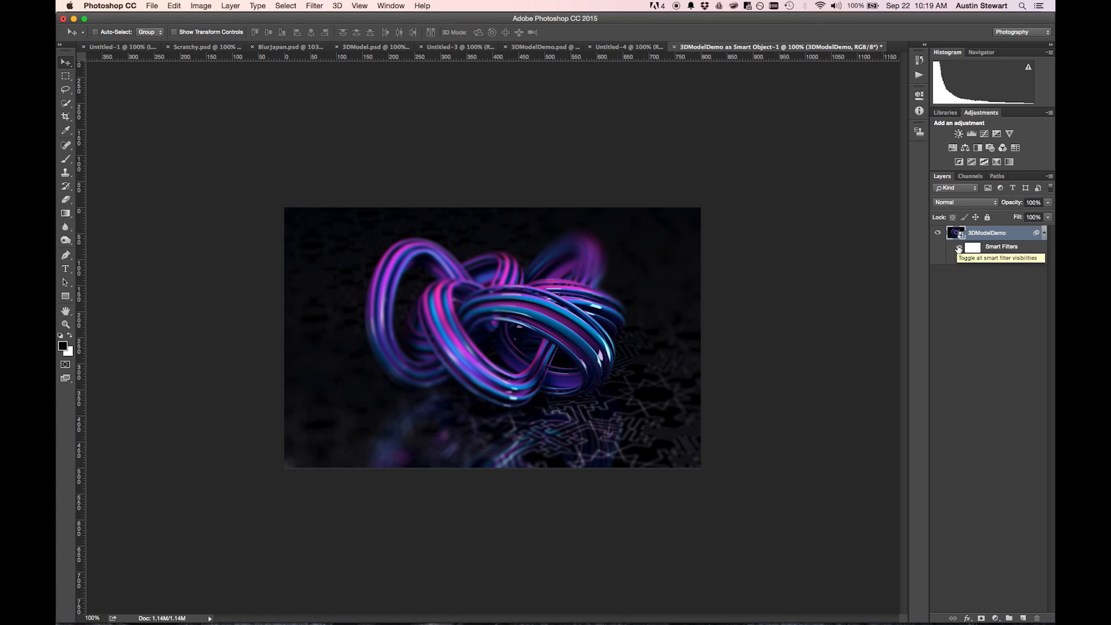
{"action": "left_click", "coordinate": [958, 249]}
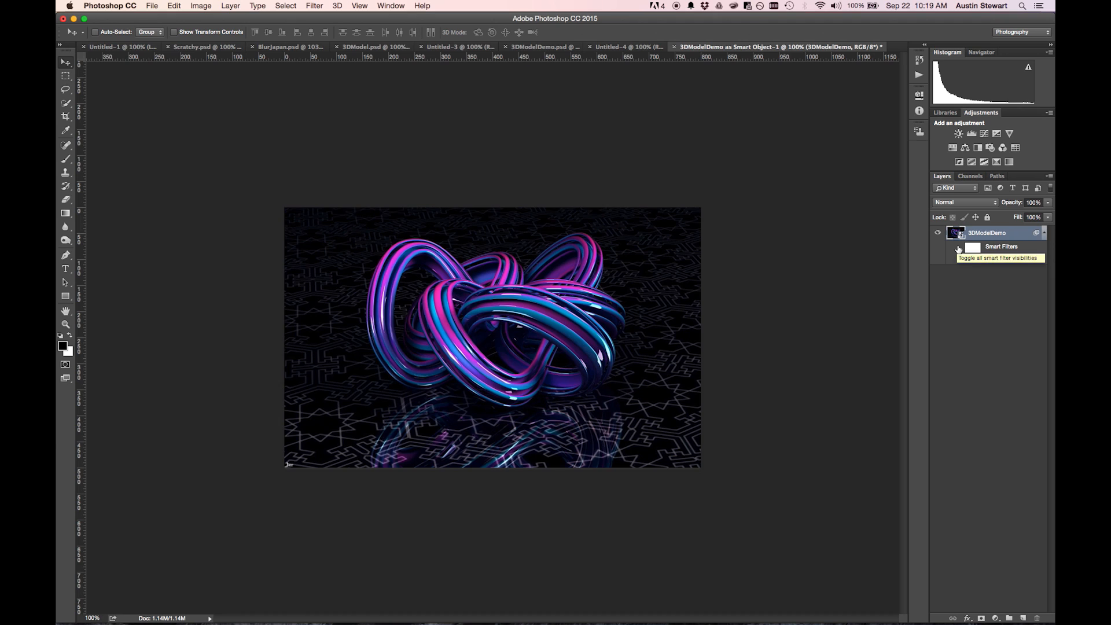
{"action": "left_click", "coordinate": [958, 249]}
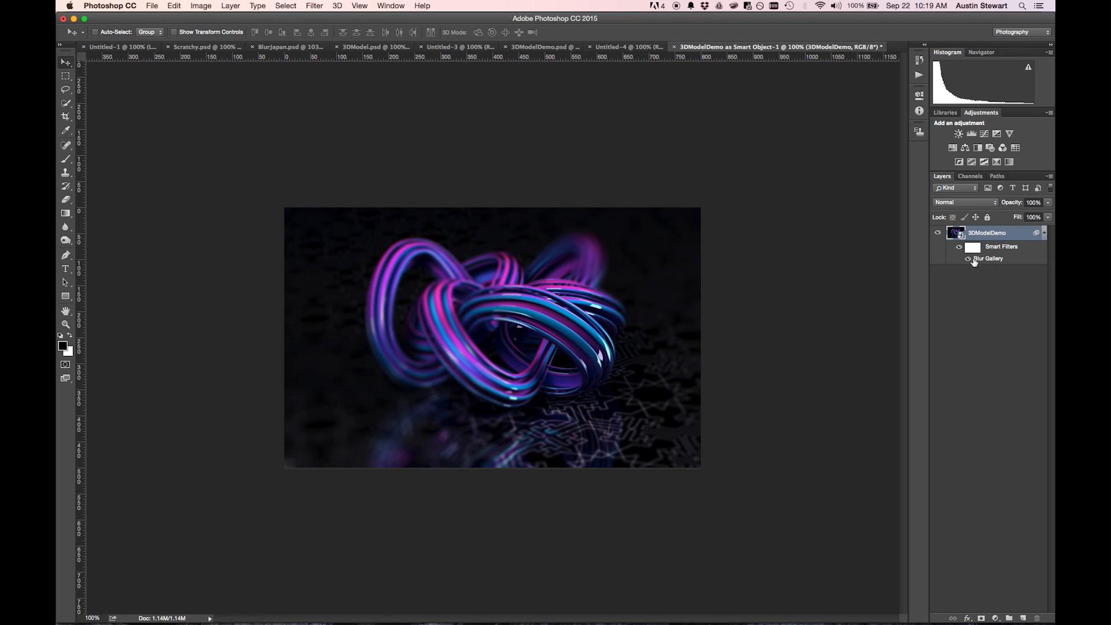
{"action": "left_click", "coordinate": [968, 260]}
{"action": "left_click", "coordinate": [969, 260]}
Step: Re-edit the Blur Gallery smart filter, setting the left loop's pin to 2 px and moving the upper-right pin into the image corner
{"action": "double_click", "coordinate": [988, 259]}
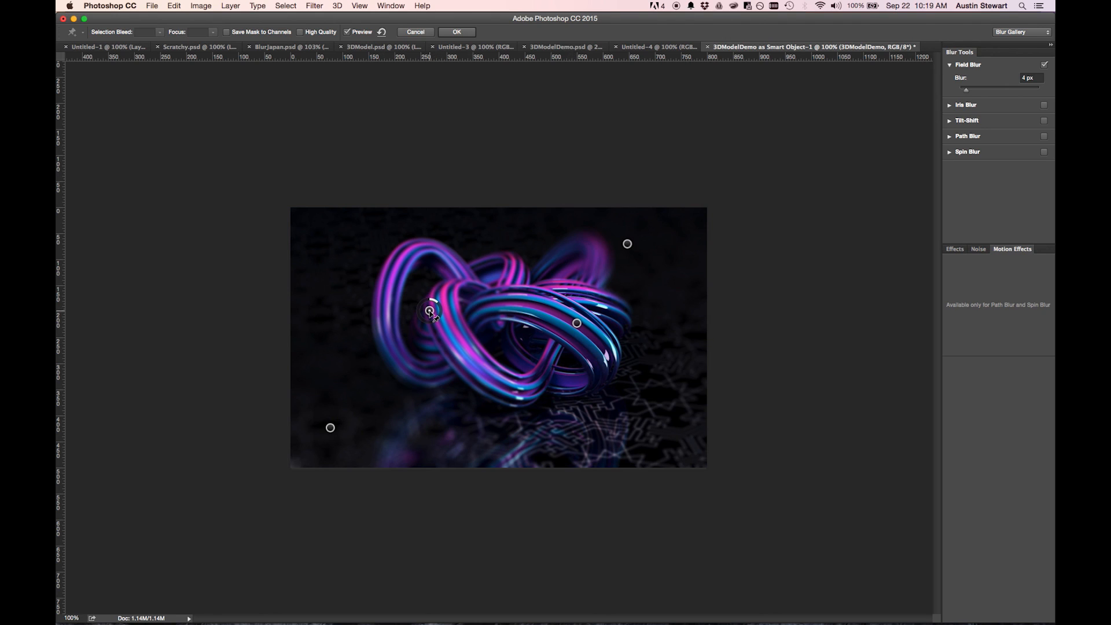
{"action": "left_click_drag", "start_coordinate": [437, 302], "coordinate": [434, 302]}
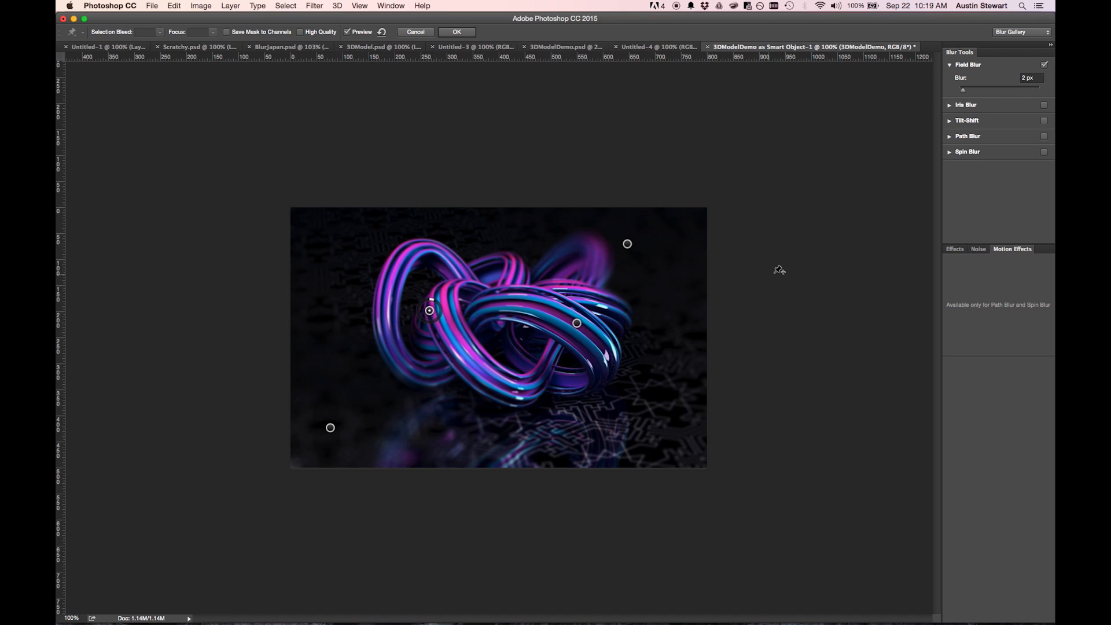
{"action": "left_click", "coordinate": [628, 244]}
{"action": "left_click_drag", "start_coordinate": [631, 247], "coordinate": [698, 222]}
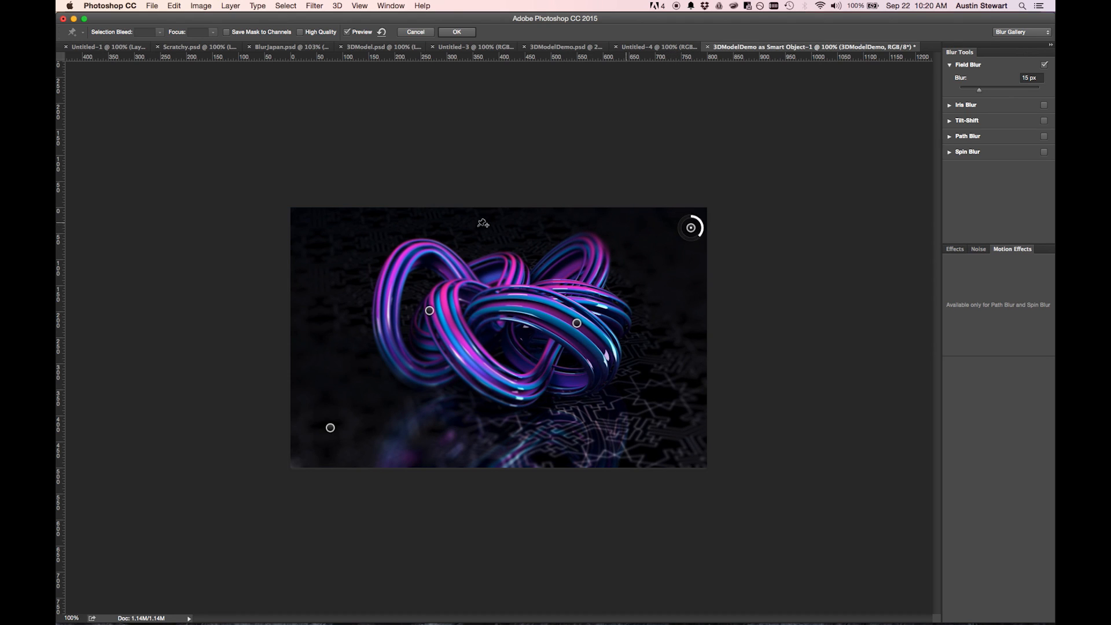
{"action": "left_click", "coordinate": [446, 32]}
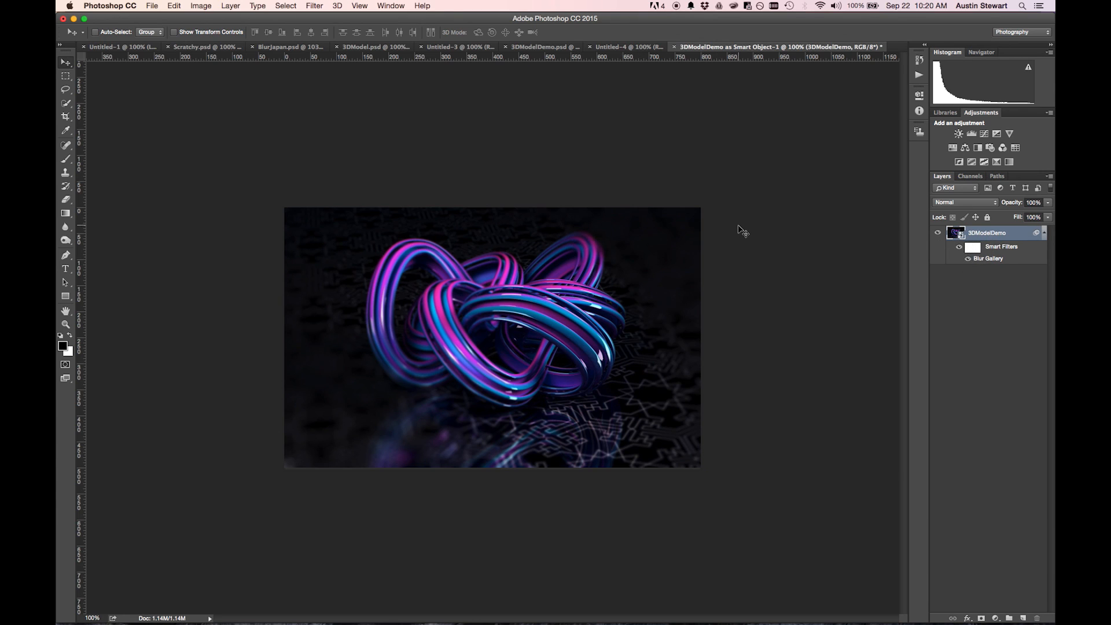
Step: Toggle the Smart Filters on the 3DModelDemo layer off and on to compare the image with and without blur
{"action": "left_click", "coordinate": [958, 248]}
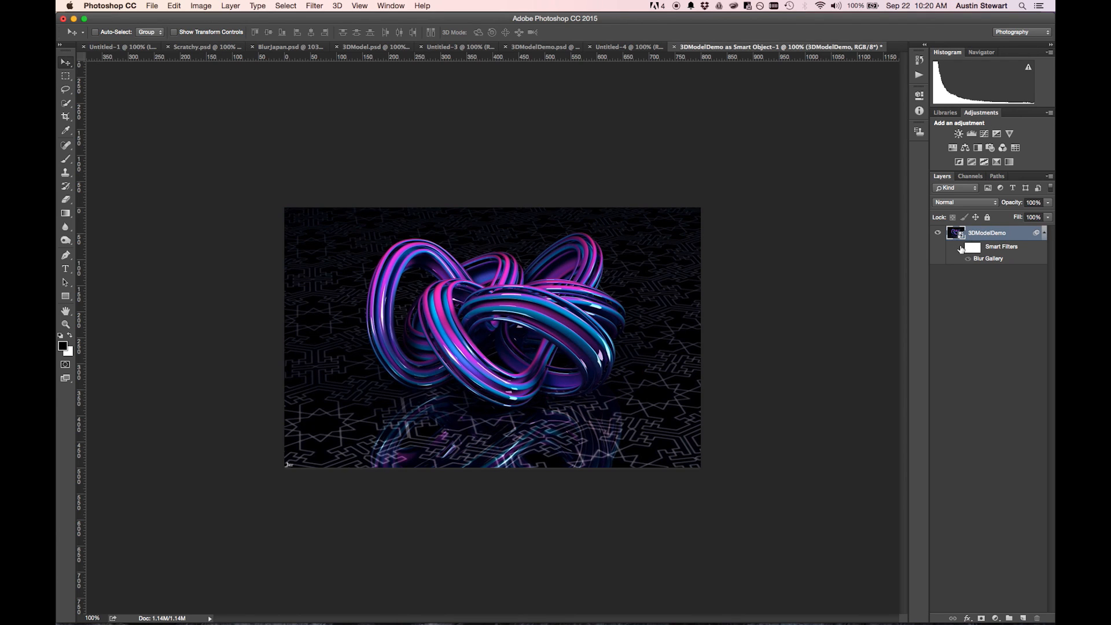
{"action": "left_click", "coordinate": [960, 249]}
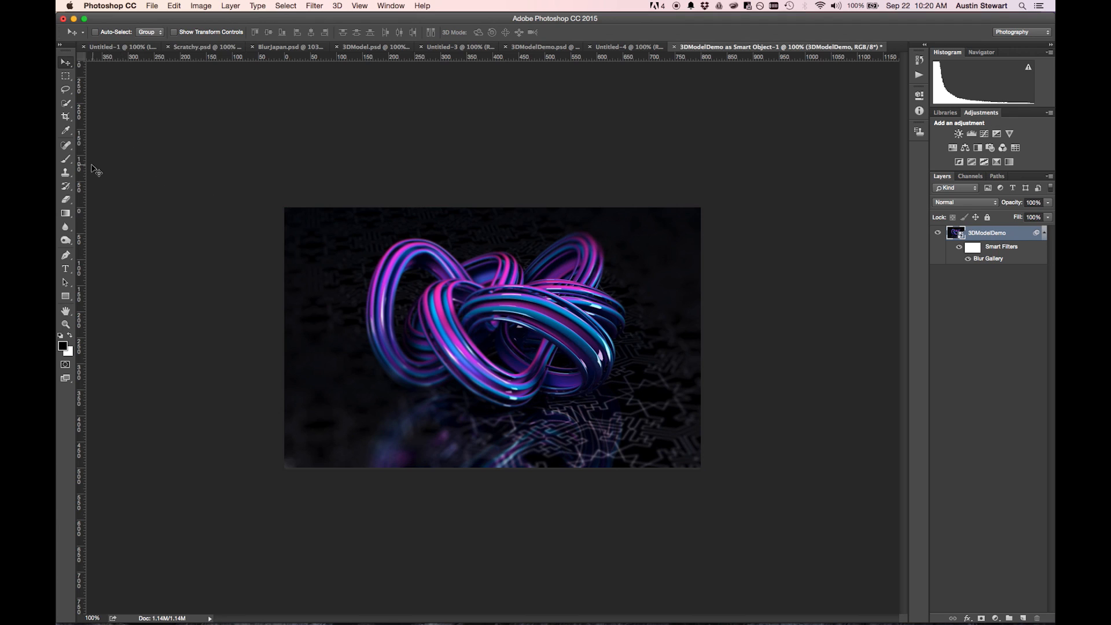
Step: Try out the Brush, Dodge/Burn and Spot Healing Brush tools on the 3DModelDemo smart object layer
{"action": "left_click", "coordinate": [65, 160]}
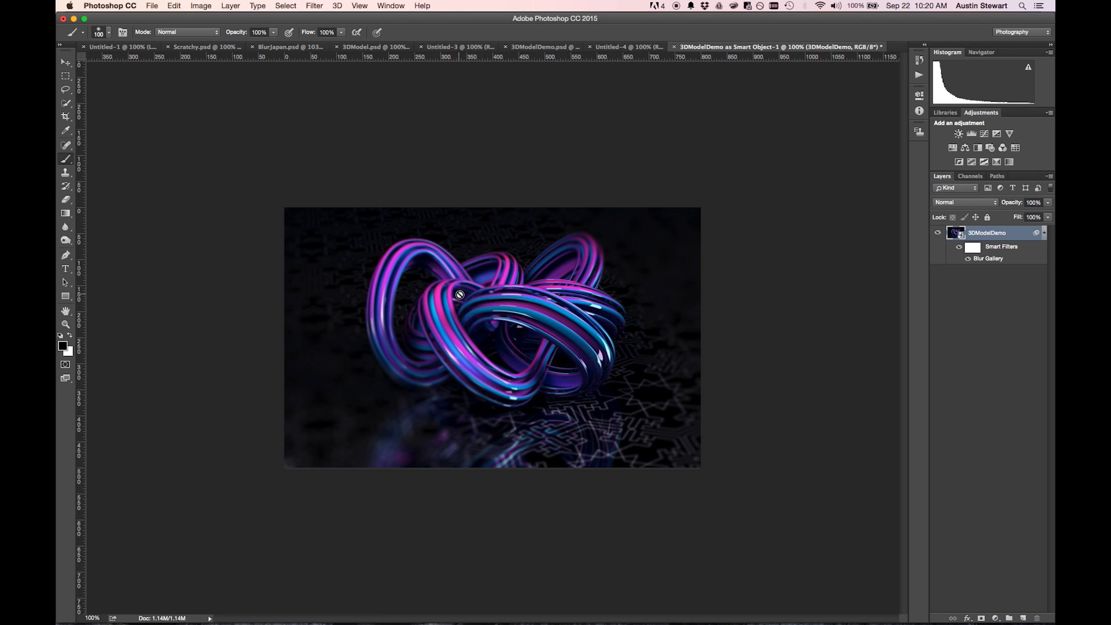
{"action": "left_click", "coordinate": [64, 241]}
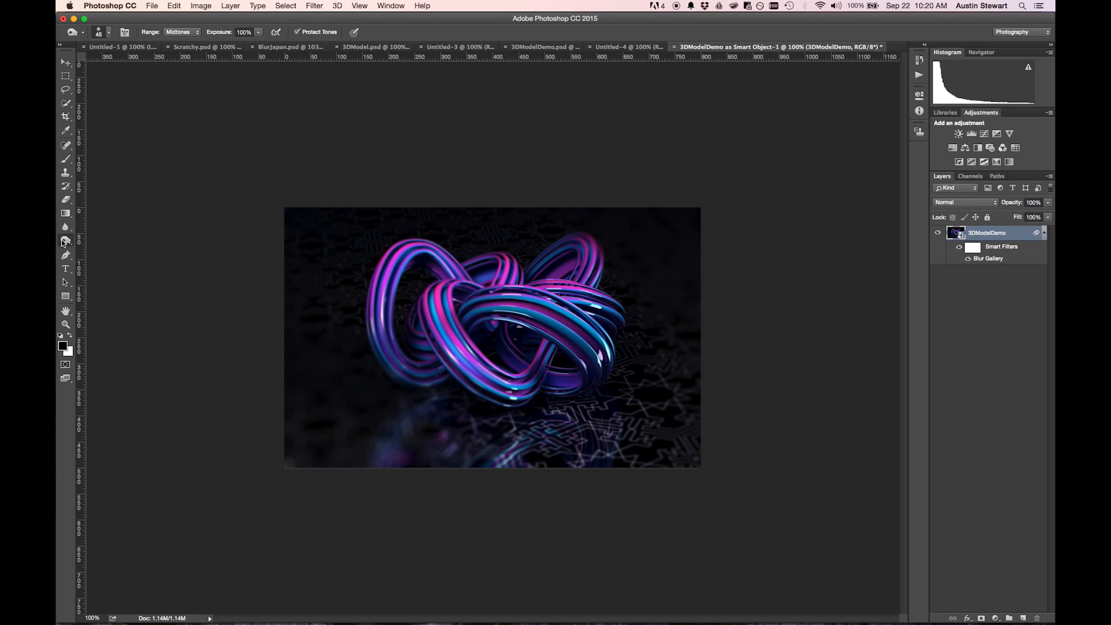
{"action": "left_click", "coordinate": [107, 247]}
{"action": "left_click", "coordinate": [65, 145]}
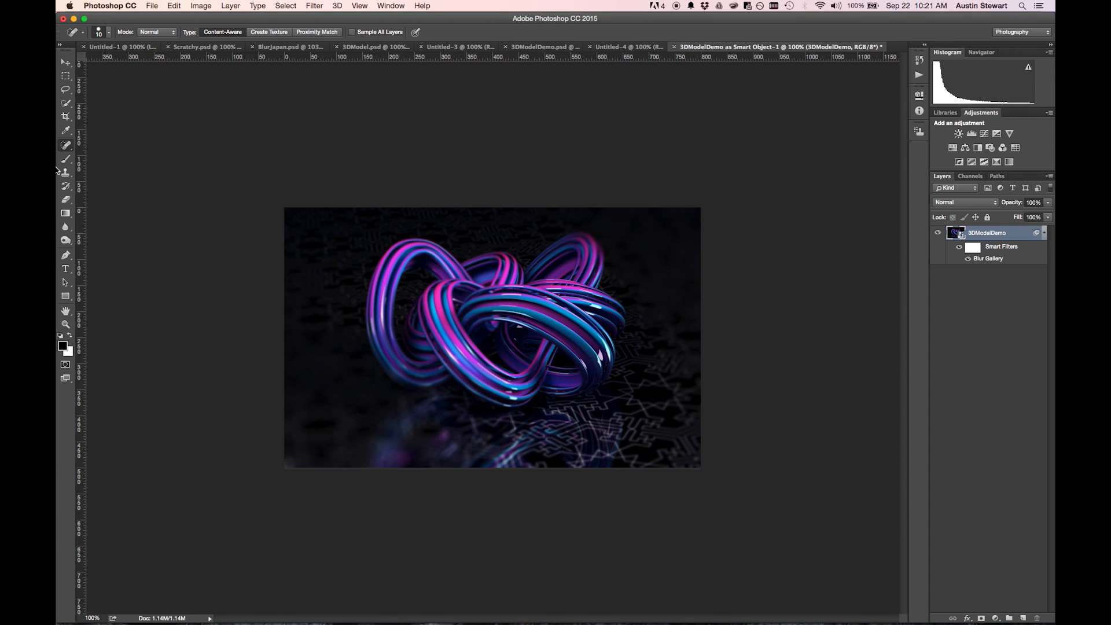
Step: Draw a rectangular selection over the left loops, deselect it, and return to the Move tool
{"action": "left_click", "coordinate": [66, 76]}
{"action": "left_click_drag", "start_coordinate": [385, 246], "coordinate": [530, 379]}
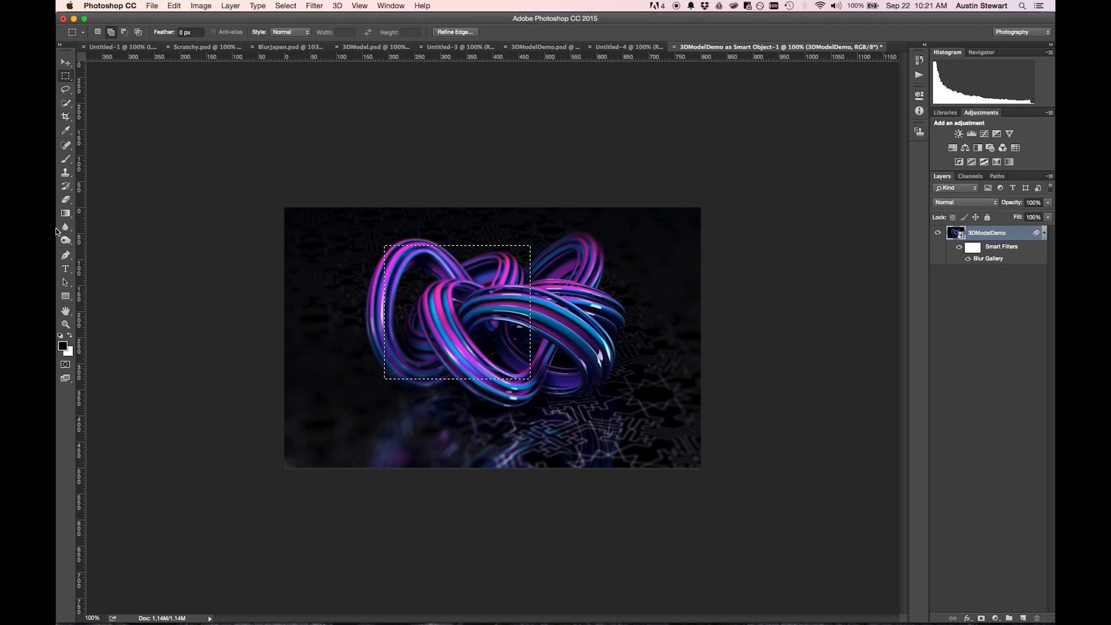
{"action": "left_click", "coordinate": [177, 144]}
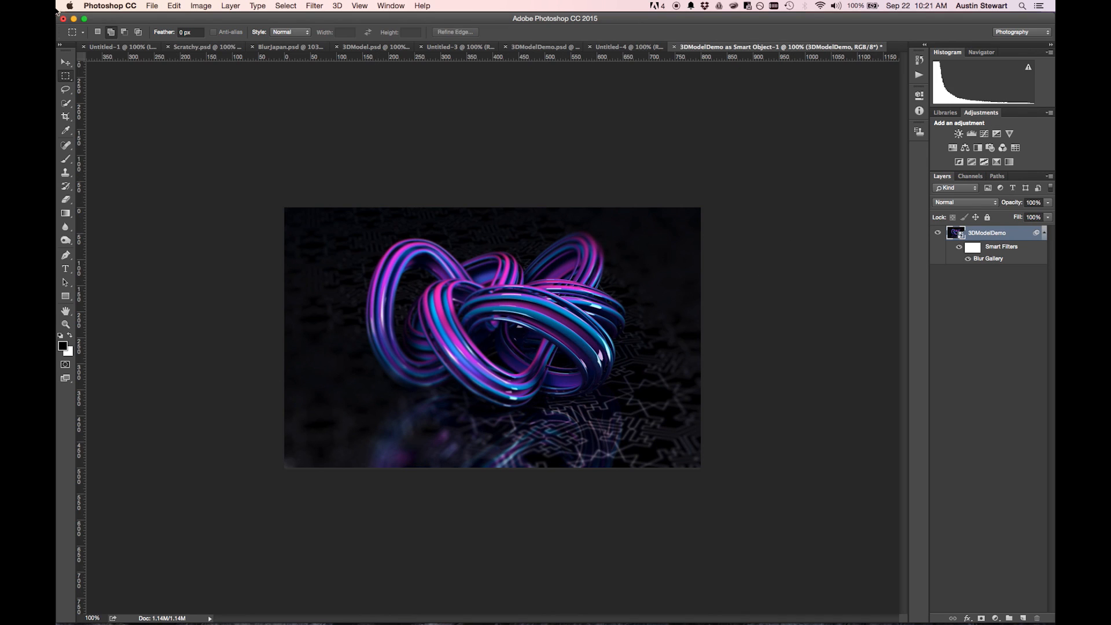
{"action": "left_click", "coordinate": [66, 62]}
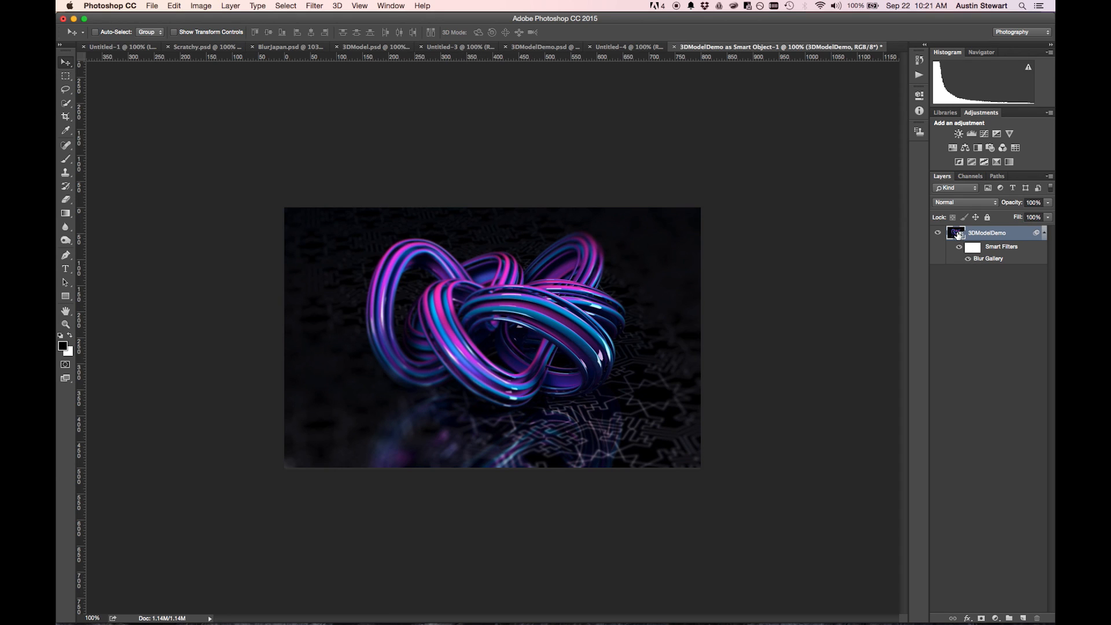
Step: Open the 3DModelDemo smart object's contents and compare them with the blurred parent document
{"action": "double_click", "coordinate": [958, 235]}
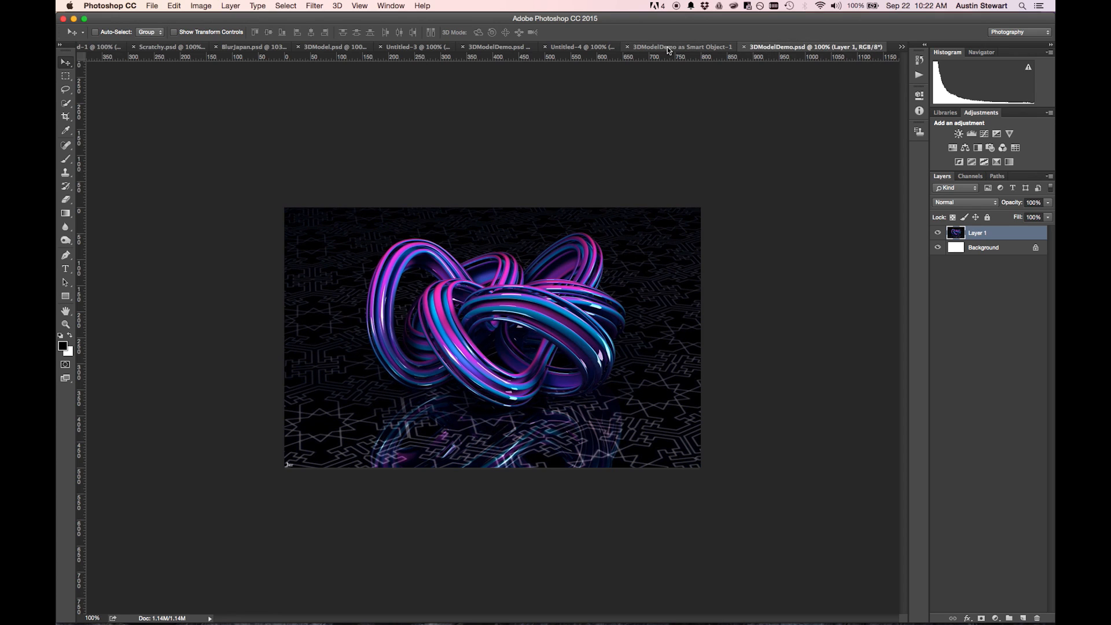
{"action": "left_click", "coordinate": [728, 48]}
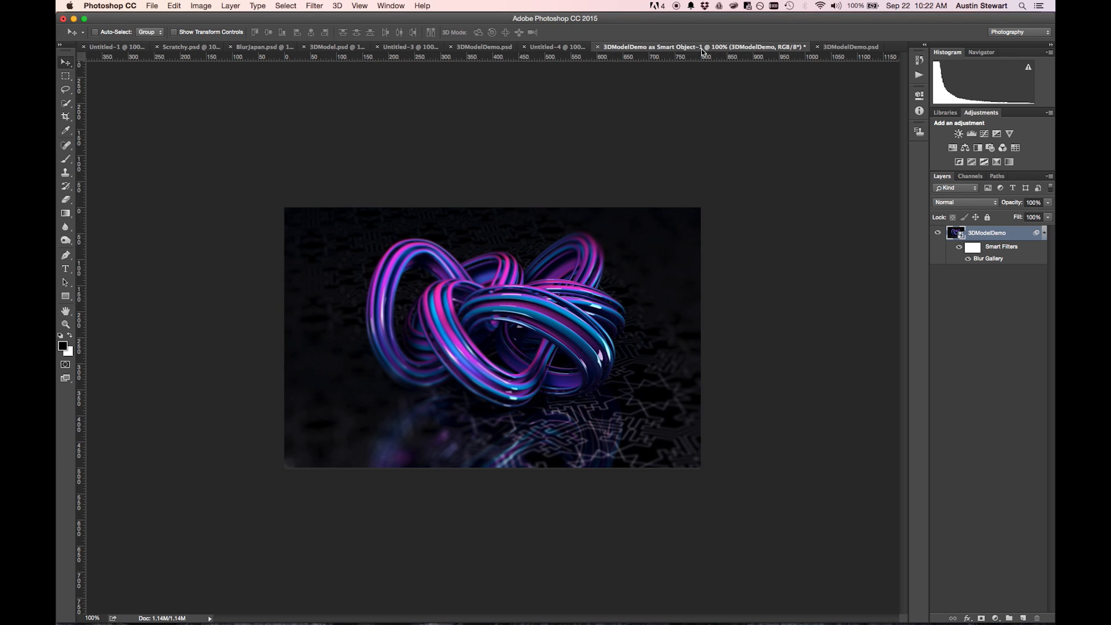
{"action": "left_click", "coordinate": [849, 46]}
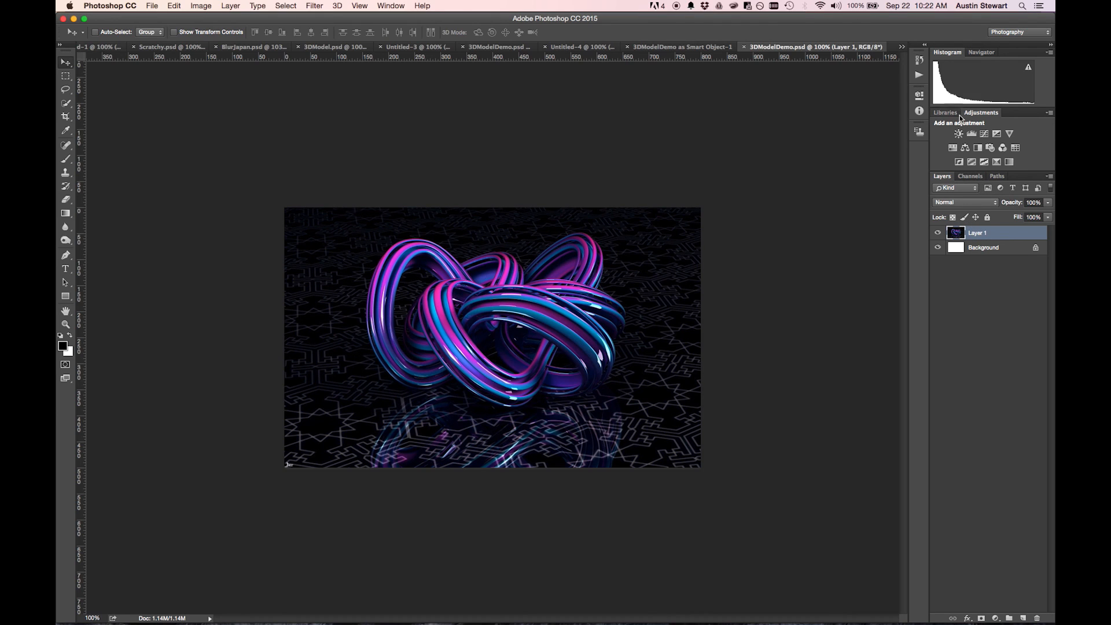
Step: Add a Hue/Saturation adjustment layer above Layer 1 in the smart object's contents with Hue set to -109
{"action": "left_click", "coordinate": [953, 148]}
{"action": "left_click_drag", "start_coordinate": [848, 160], "coordinate": [817, 160]}
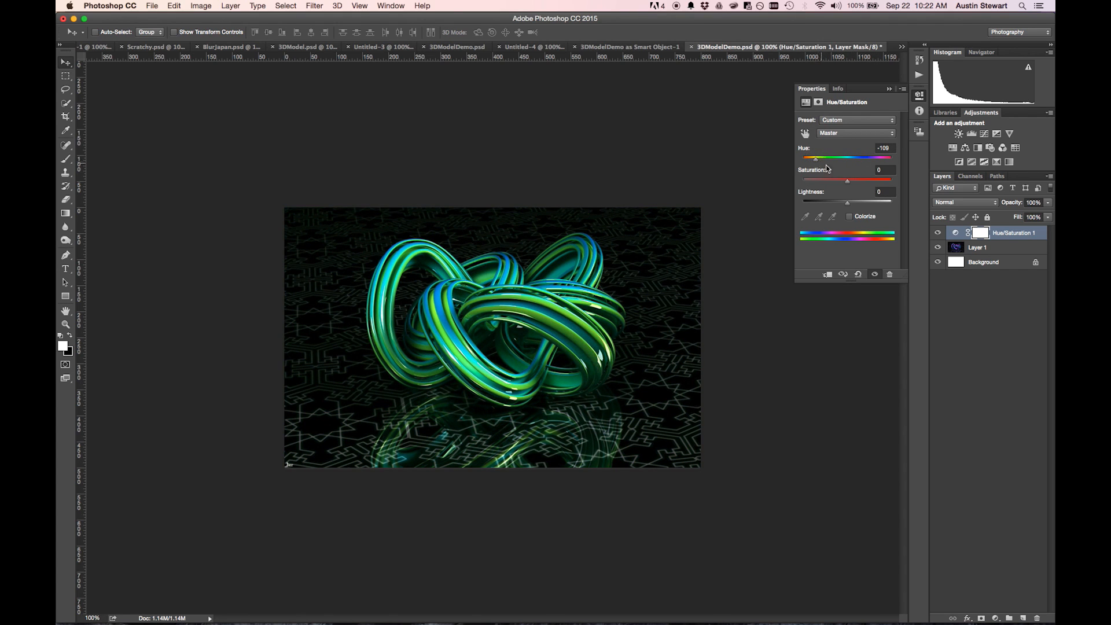
{"action": "left_click", "coordinate": [1004, 341]}
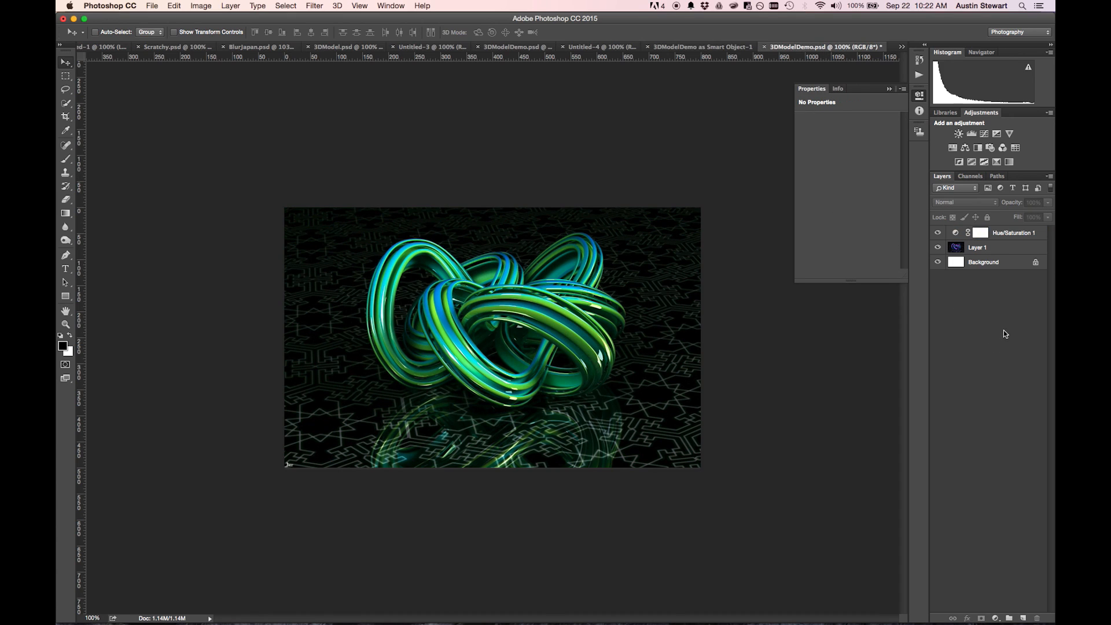
{"action": "left_click", "coordinate": [889, 89]}
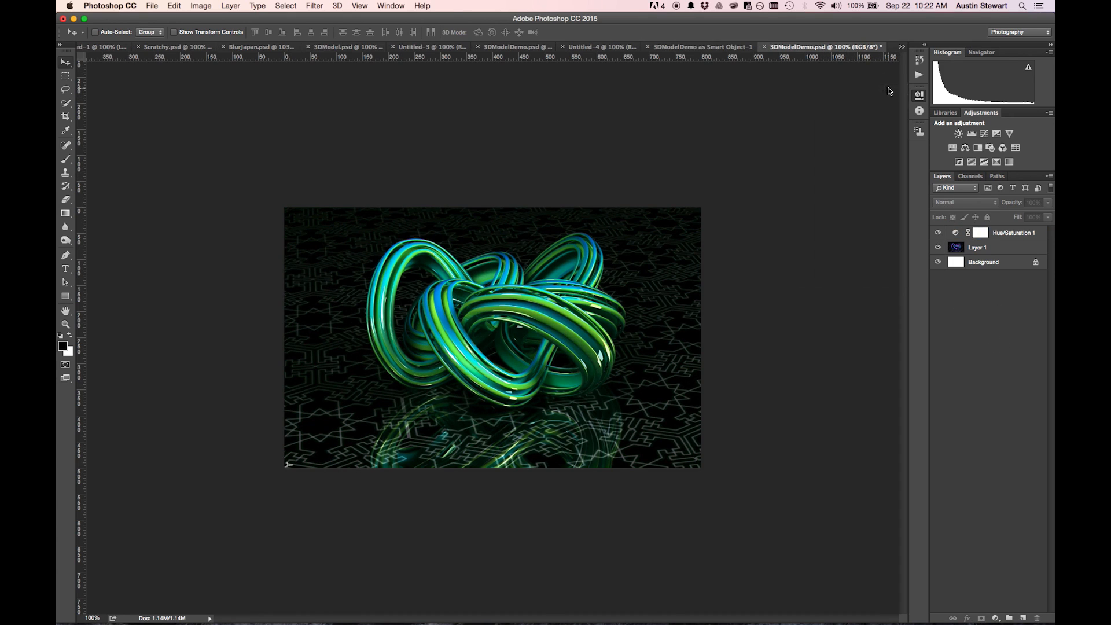
Step: Save the recolored smart object contents and view the update in the 3DModelDemo as Smart Object-1 document
{"action": "left_click", "coordinate": [1005, 239]}
{"action": "left_click", "coordinate": [1015, 310]}
{"action": "key", "text": "super+s"}
{"action": "left_click", "coordinate": [700, 46]}
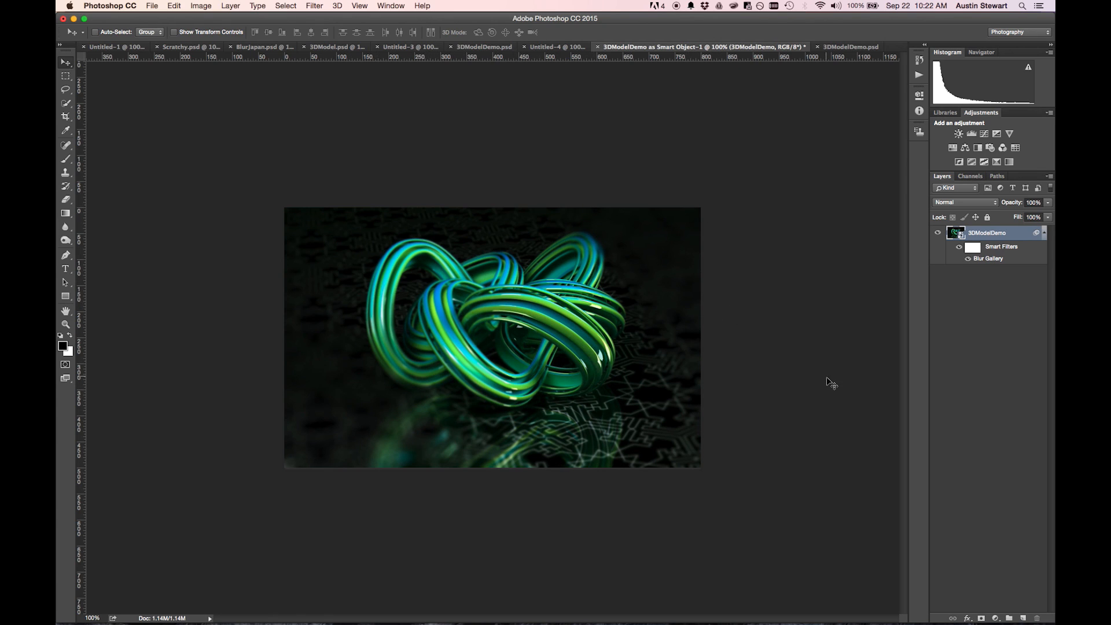
Step: Retouch the left loop on Layer 1 of the smart object's contents with the Dodge/Burn tool, save, and check the parent document
{"action": "left_click", "coordinate": [847, 46]}
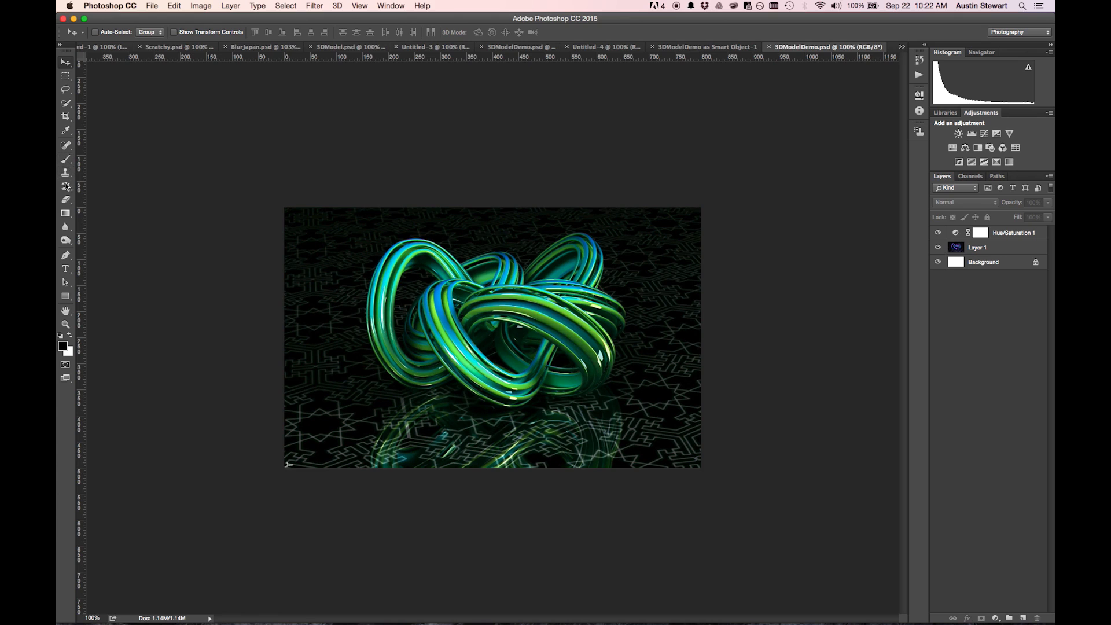
{"action": "left_click", "coordinate": [66, 240]}
{"action": "left_click_drag", "start_coordinate": [66, 240], "coordinate": [101, 248]}
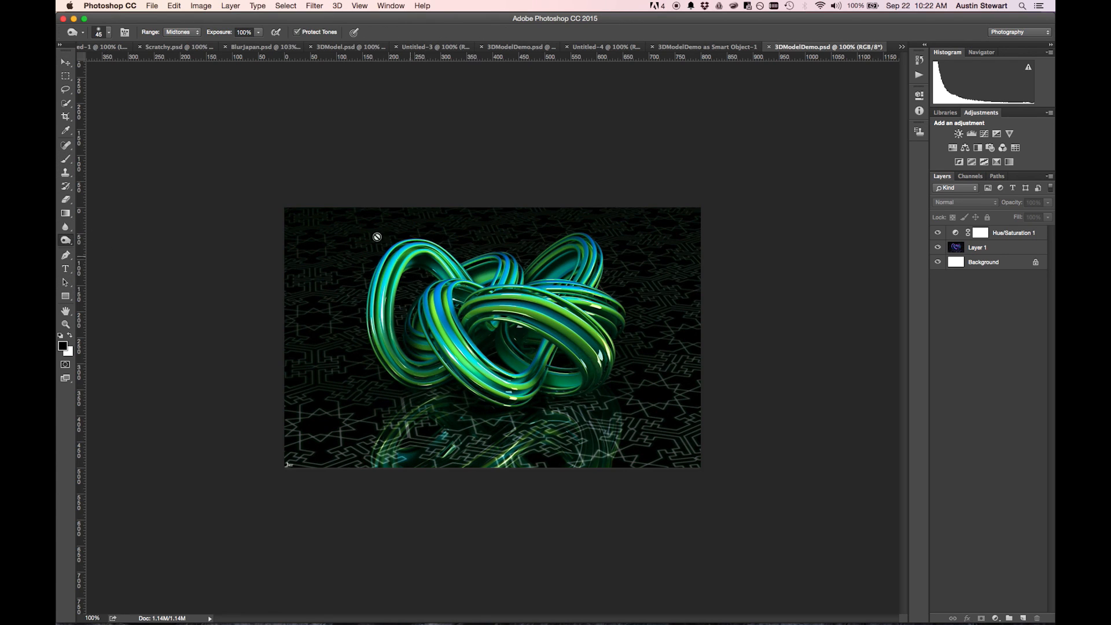
{"action": "left_click", "coordinate": [1013, 248]}
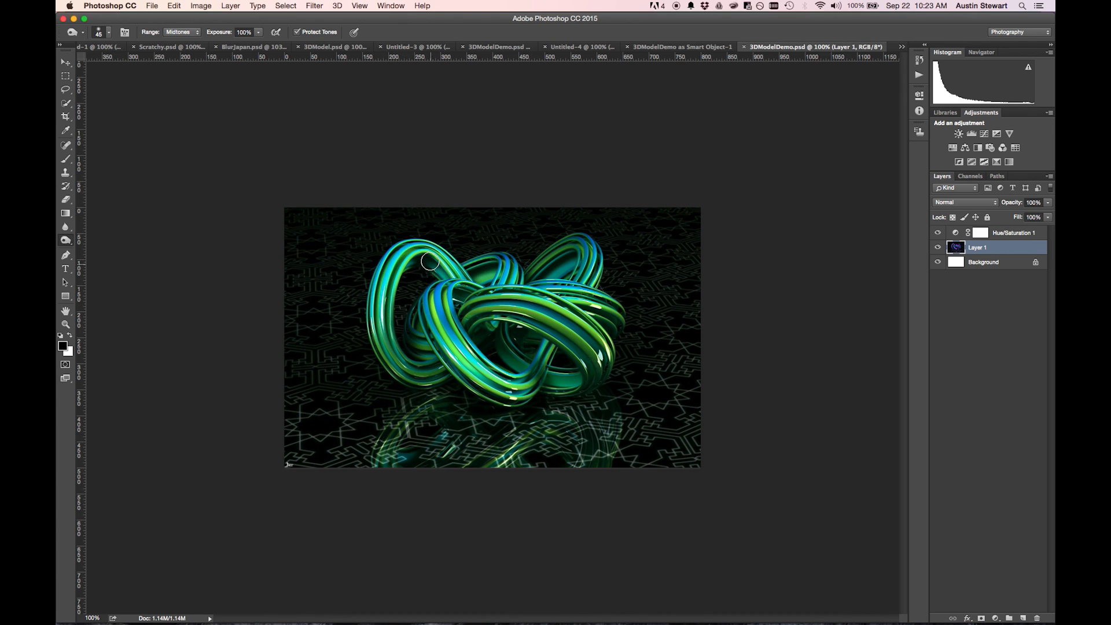
{"action": "mouse_move", "coordinate": [439, 261]}
{"action": "left_mouse_down"}
{"action": "mouse_move", "coordinate": [409, 256]}
{"action": "mouse_move", "coordinate": [449, 272]}
{"action": "mouse_move", "coordinate": [427, 251]}
{"action": "mouse_move", "coordinate": [401, 252]}
{"action": "mouse_move", "coordinate": [379, 295]}
{"action": "mouse_move", "coordinate": [387, 262]}
{"action": "mouse_move", "coordinate": [422, 246]}
{"action": "mouse_move", "coordinate": [463, 278]}
{"action": "mouse_move", "coordinate": [511, 268]}
{"action": "mouse_move", "coordinate": [511, 295]}
{"action": "mouse_move", "coordinate": [493, 270]}
{"action": "mouse_move", "coordinate": [421, 319]}
{"action": "mouse_move", "coordinate": [432, 303]}
{"action": "mouse_move", "coordinate": [440, 327]}
{"action": "mouse_move", "coordinate": [446, 301]}
{"action": "mouse_move", "coordinate": [455, 350]}
{"action": "mouse_move", "coordinate": [446, 273]}
{"action": "mouse_move", "coordinate": [449, 367]}
{"action": "mouse_move", "coordinate": [440, 327]}
{"action": "mouse_move", "coordinate": [454, 366]}
{"action": "mouse_move", "coordinate": [454, 357]}
{"action": "mouse_move", "coordinate": [483, 385]}
{"action": "mouse_move", "coordinate": [458, 352]}
{"action": "mouse_move", "coordinate": [473, 379]}
{"action": "mouse_move", "coordinate": [522, 396]}
{"action": "mouse_move", "coordinate": [485, 383]}
{"action": "mouse_move", "coordinate": [459, 341]}
{"action": "mouse_move", "coordinate": [529, 380]}
{"action": "mouse_move", "coordinate": [516, 386]}
{"action": "mouse_move", "coordinate": [538, 378]}
{"action": "mouse_move", "coordinate": [551, 351]}
{"action": "mouse_move", "coordinate": [533, 380]}
{"action": "mouse_move", "coordinate": [492, 390]}
{"action": "mouse_move", "coordinate": [435, 337]}
{"action": "mouse_move", "coordinate": [446, 290]}
{"action": "left_mouse_up"}
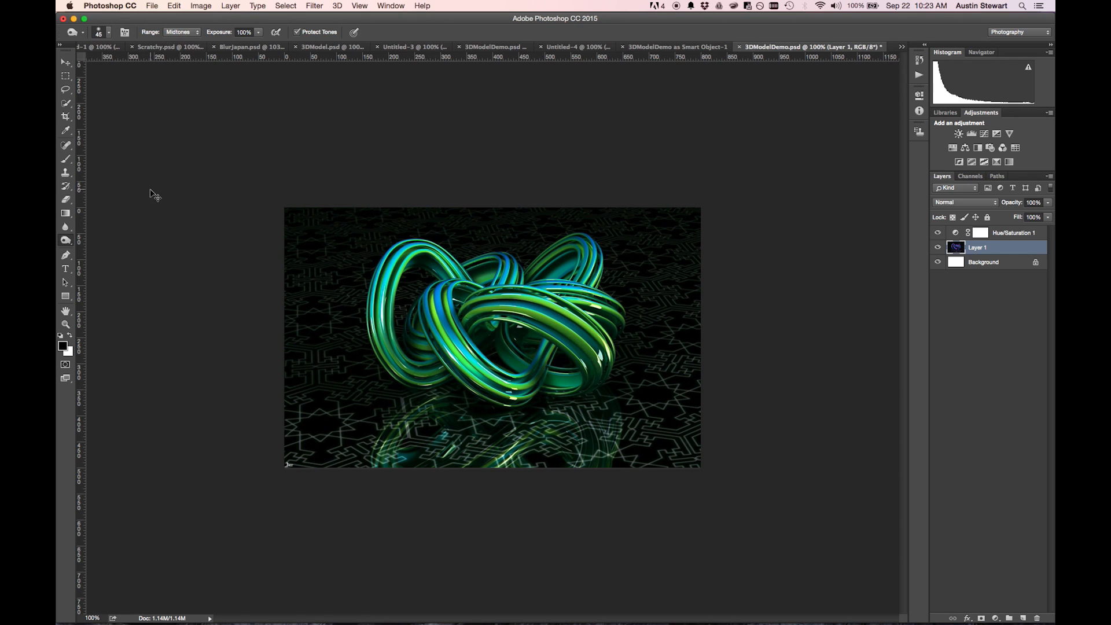
{"action": "key", "text": "super+s"}
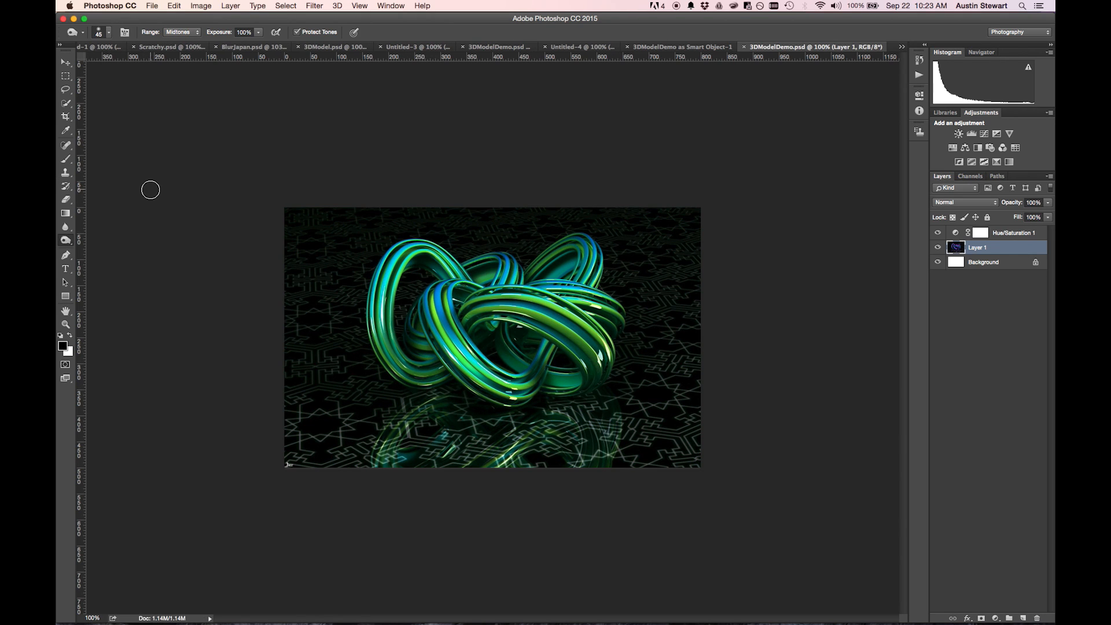
{"action": "left_click", "coordinate": [673, 49]}
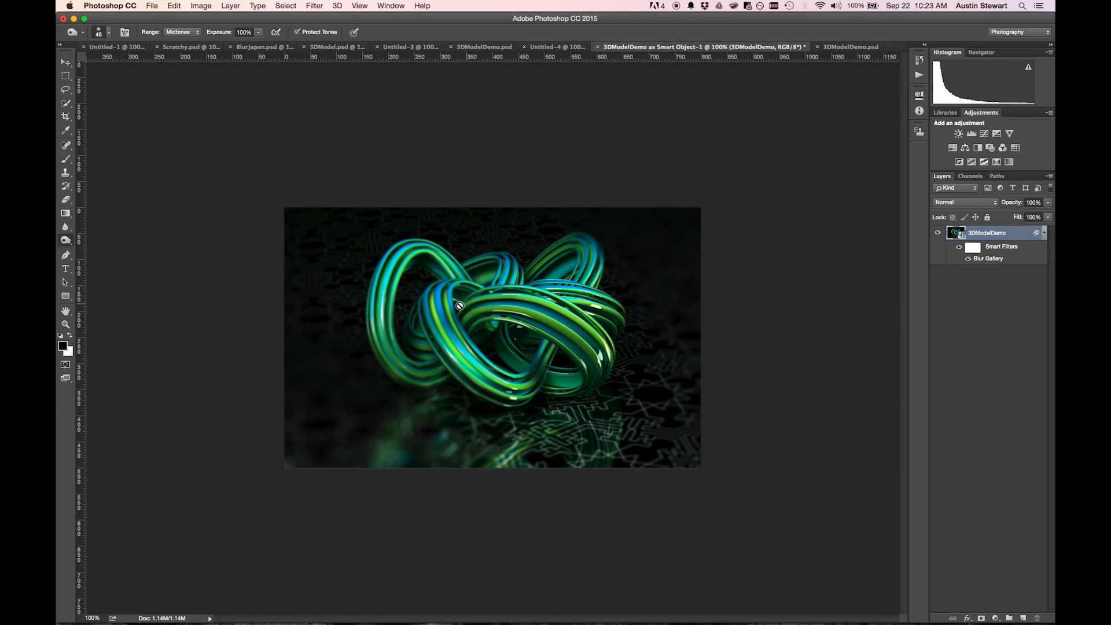
Step: Return to the smart object's contents and set up the Brush tool with red (#ef1818) as the foreground color
{"action": "left_click", "coordinate": [843, 49]}
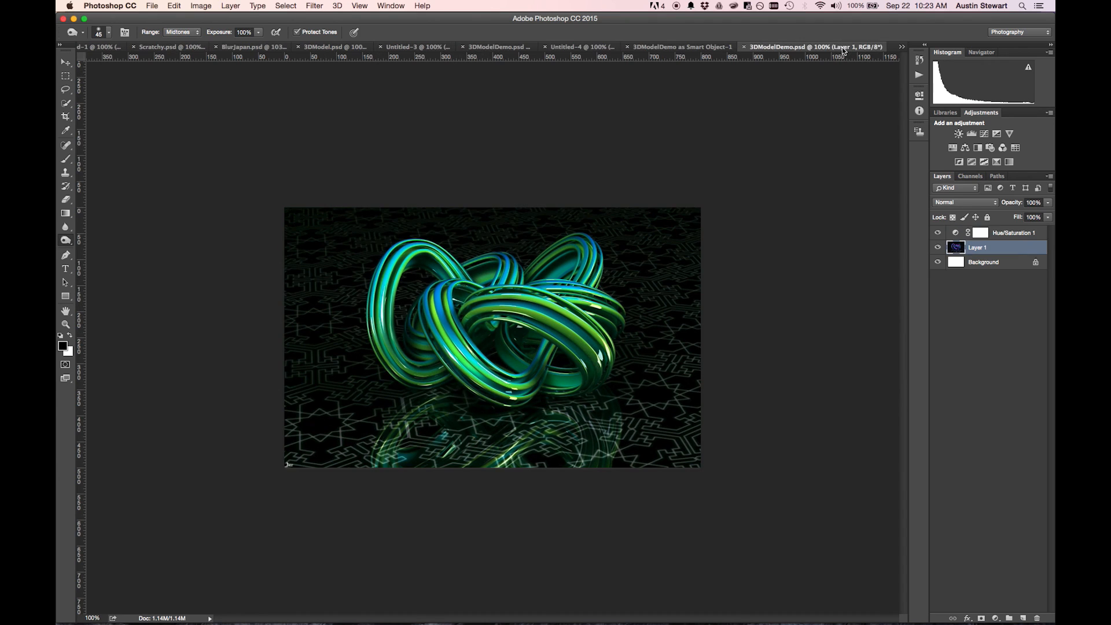
{"action": "left_click", "coordinate": [66, 159]}
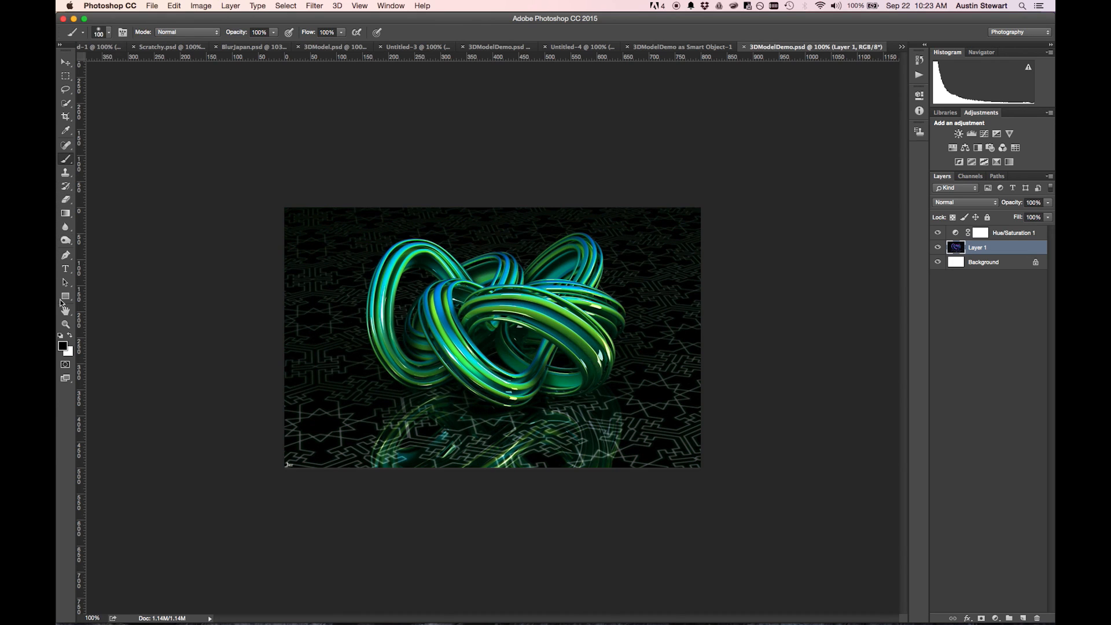
{"action": "left_click", "coordinate": [65, 347]}
{"action": "left_click", "coordinate": [551, 216]}
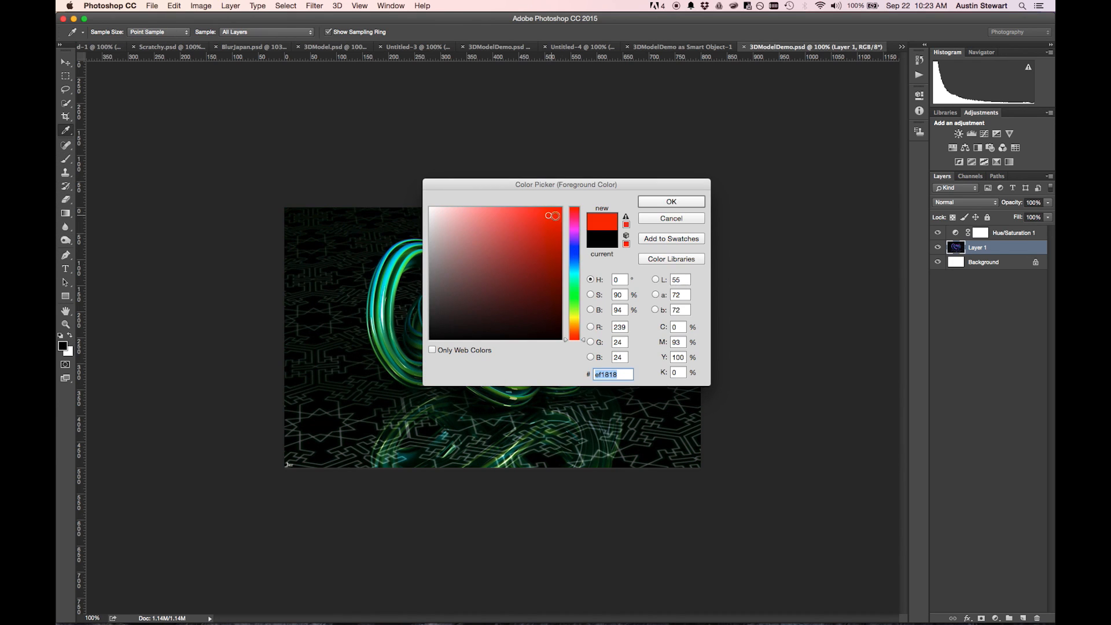
{"action": "left_click", "coordinate": [667, 203]}
Step: Try painting a diagonal brush stroke across the model directly on Layer 1, and undo it
{"action": "left_click_drag", "start_coordinate": [412, 255], "coordinate": [665, 404]}
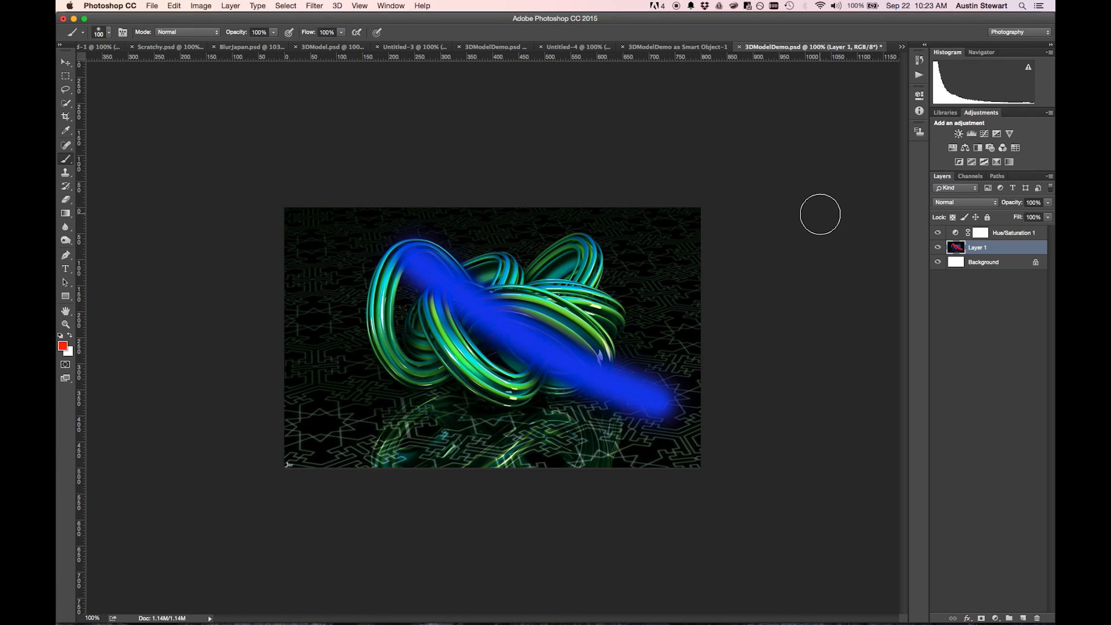
{"action": "key", "text": "super+z"}
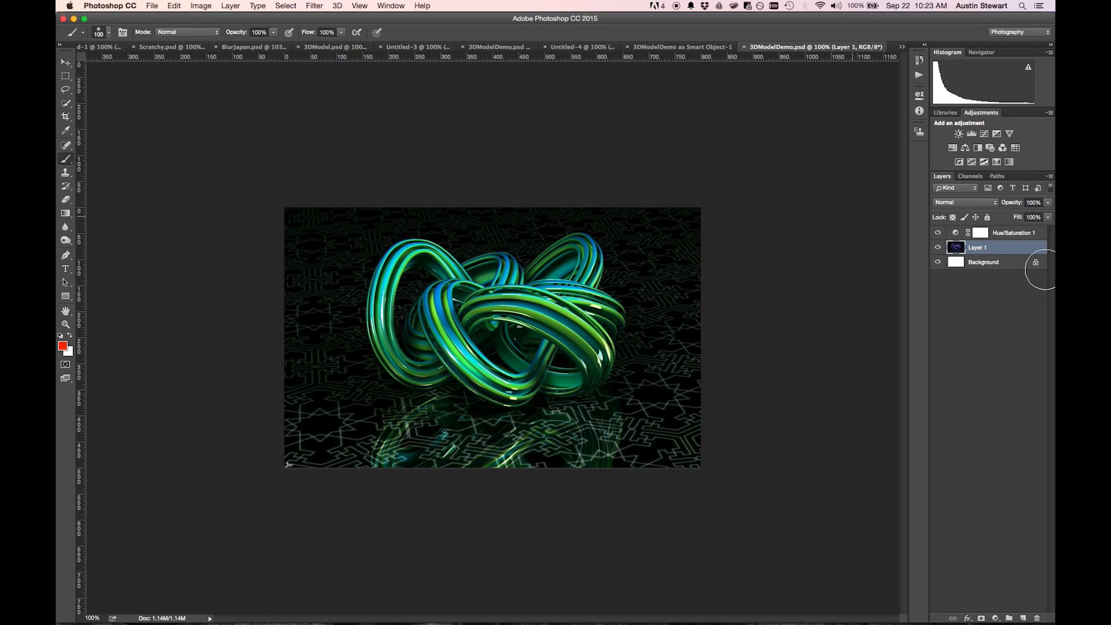
Step: Add a new layer above Layer 1 and paint two crossing brush strokes over the model
{"action": "left_click", "coordinate": [1024, 618]}
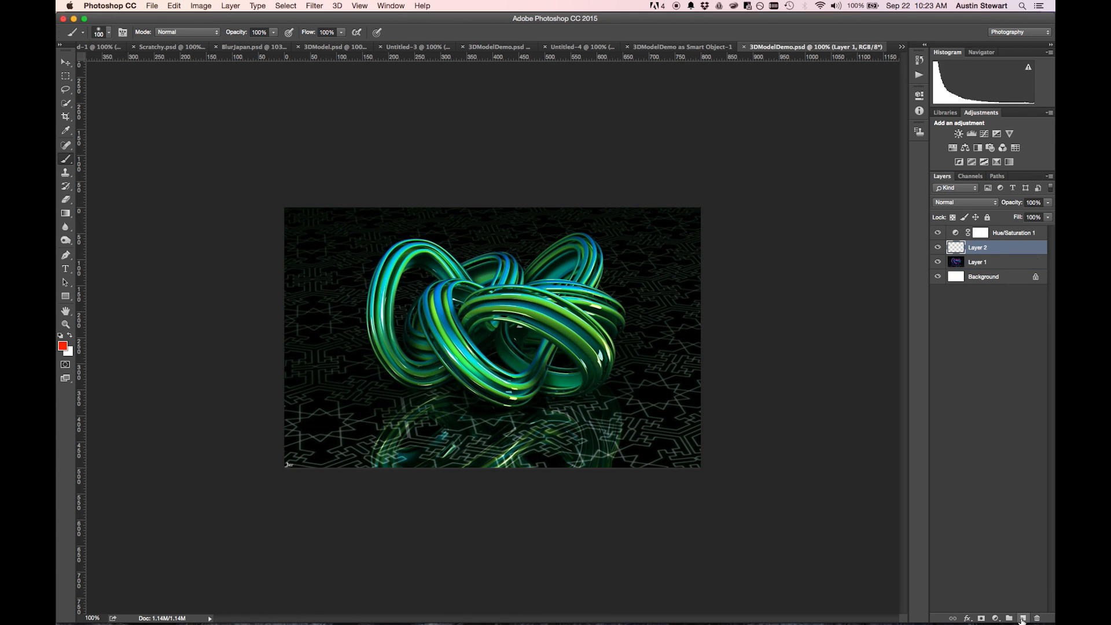
{"action": "left_click", "coordinate": [395, 265]}
{"action": "left_click_drag", "start_coordinate": [394, 265], "coordinate": [557, 354]}
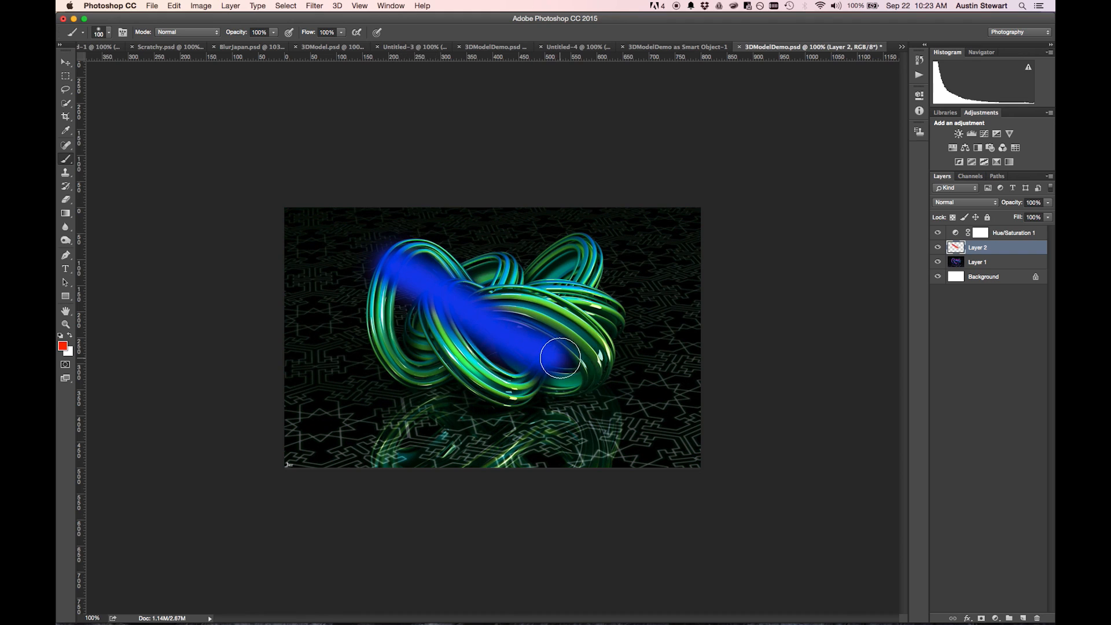
{"action": "left_click_drag", "start_coordinate": [635, 262], "coordinate": [397, 376]}
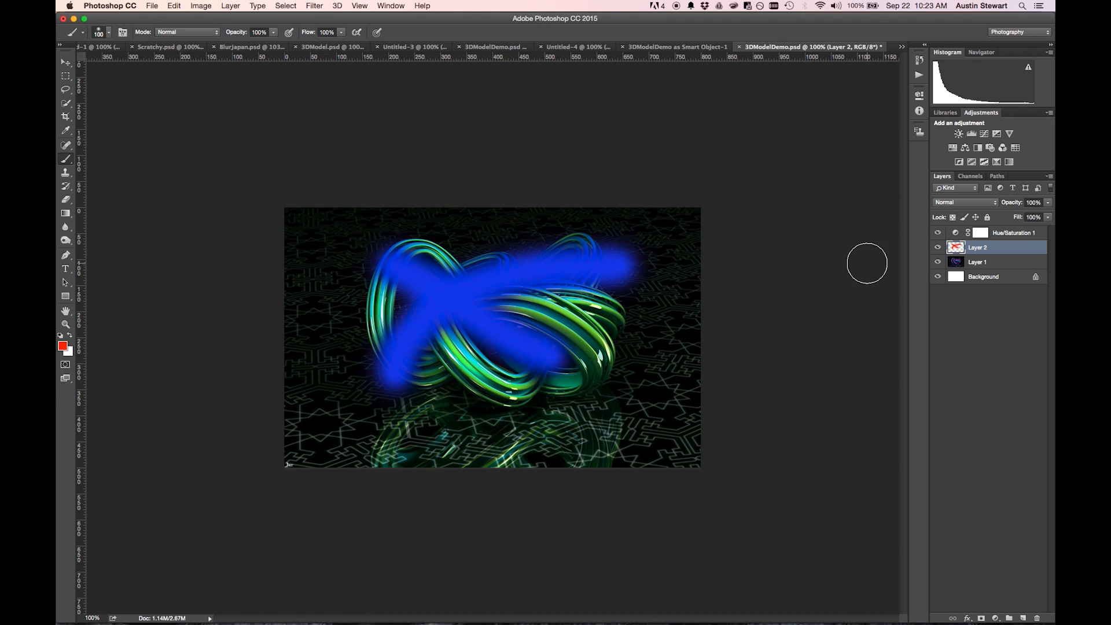
Step: Save the painted smart object contents and return to the 3DModelDemo as Smart Object-1 document
{"action": "key", "text": "super+s"}
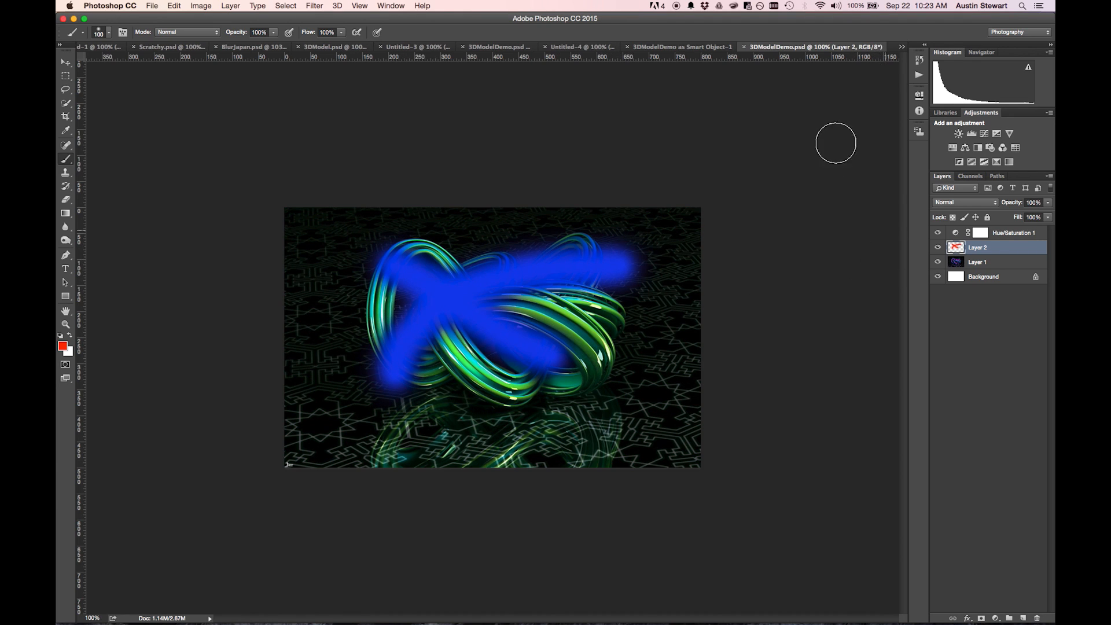
{"action": "left_click", "coordinate": [675, 47]}
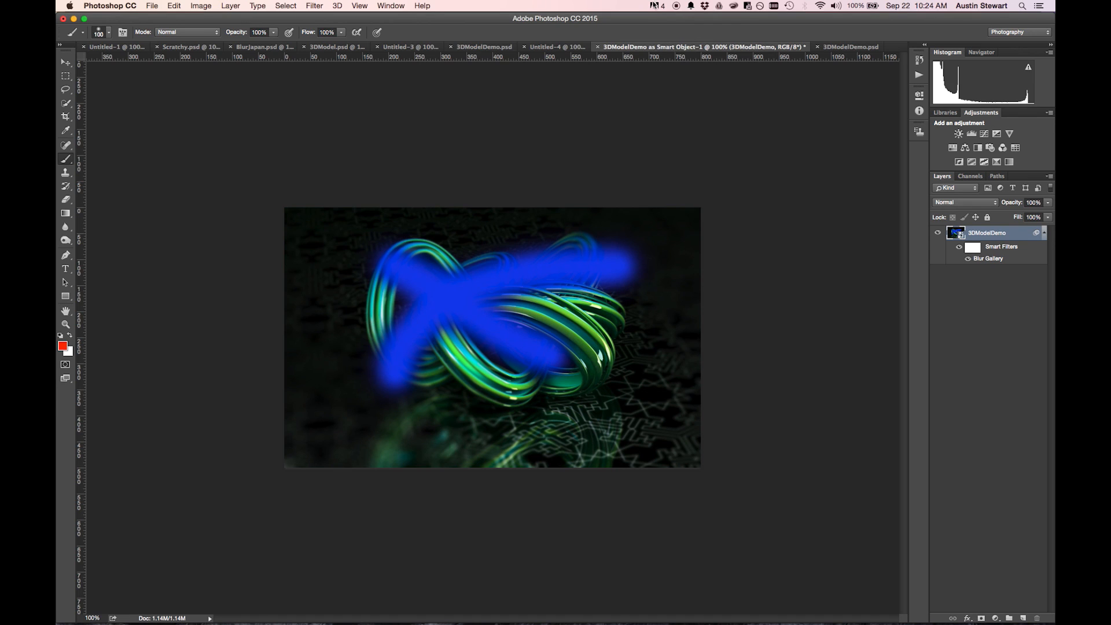
{"action": "left_click", "coordinate": [311, 6]}
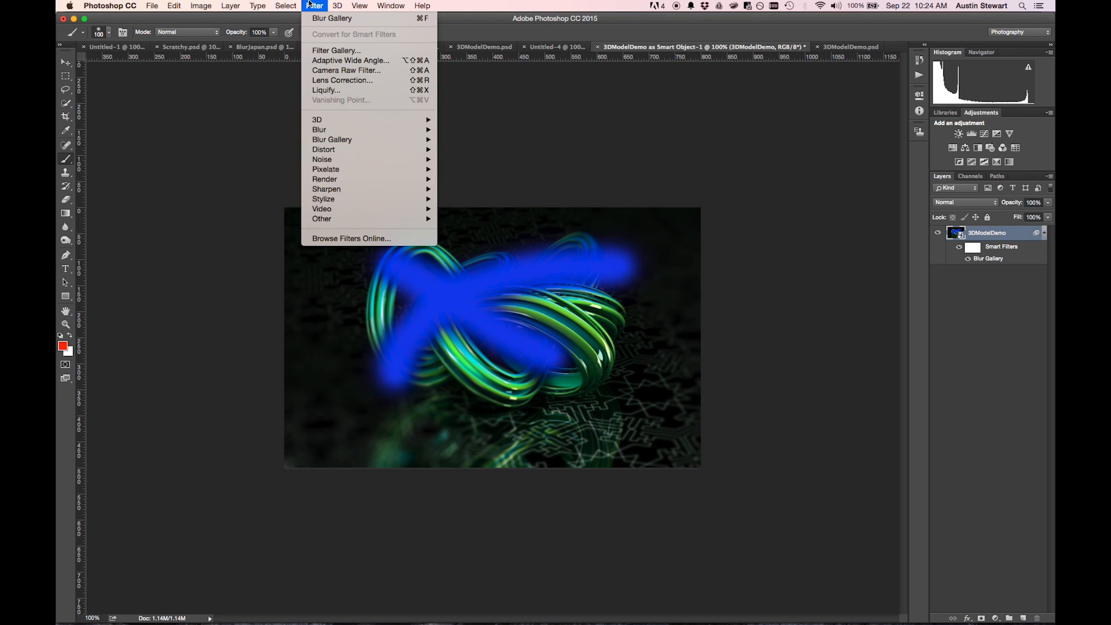
{"action": "left_click", "coordinate": [475, 3]}
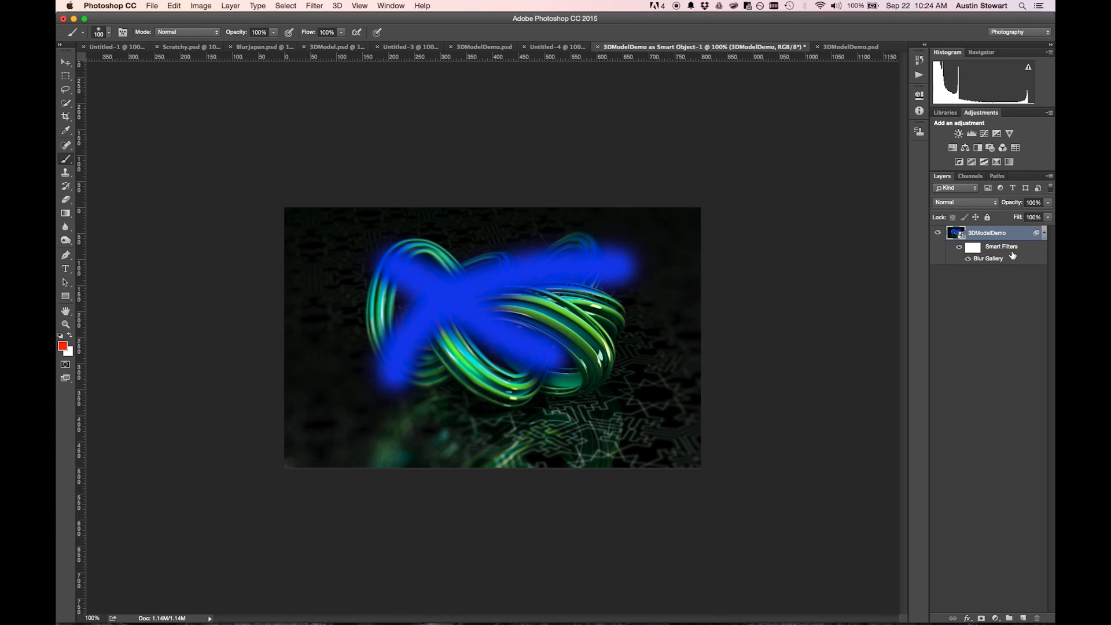
Step: Paint black over the model and the ground beside it on the Smart Filters mask to hide the blur there
{"action": "left_click", "coordinate": [975, 249]}
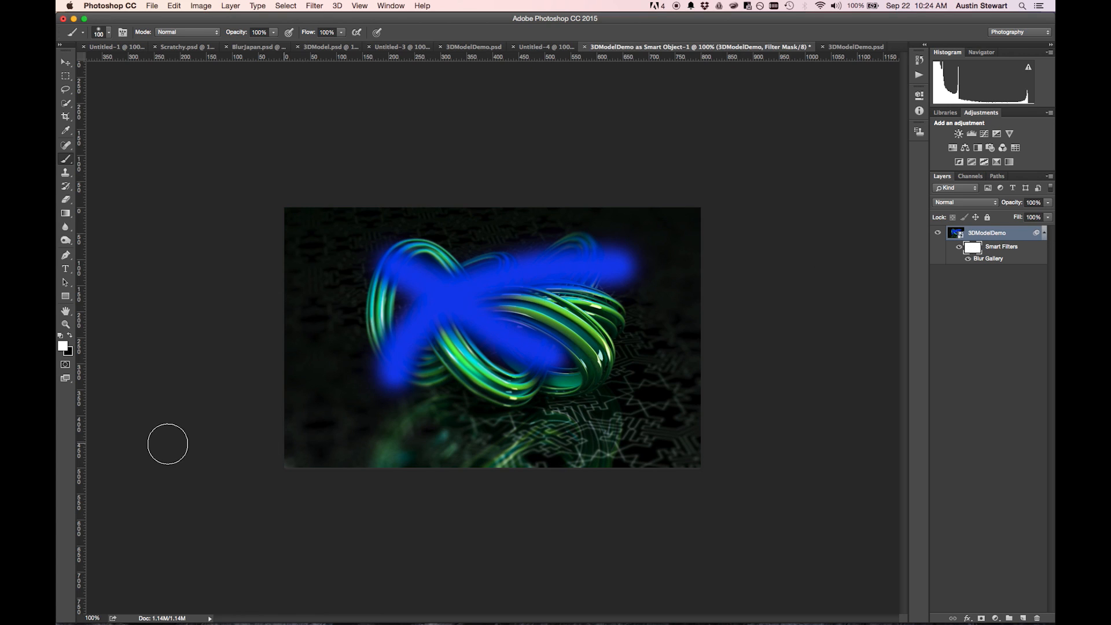
{"action": "left_click", "coordinate": [69, 337]}
{"action": "mouse_move", "coordinate": [372, 303]}
{"action": "left_mouse_down"}
{"action": "mouse_move", "coordinate": [360, 322]}
{"action": "mouse_move", "coordinate": [347, 297]}
{"action": "mouse_move", "coordinate": [397, 385]}
{"action": "mouse_move", "coordinate": [427, 384]}
{"action": "mouse_move", "coordinate": [415, 249]}
{"action": "mouse_move", "coordinate": [361, 307]}
{"action": "mouse_move", "coordinate": [409, 404]}
{"action": "mouse_move", "coordinate": [582, 324]}
{"action": "mouse_move", "coordinate": [580, 382]}
{"action": "mouse_move", "coordinate": [627, 304]}
{"action": "mouse_move", "coordinate": [650, 303]}
{"action": "mouse_move", "coordinate": [678, 371]}
{"action": "mouse_move", "coordinate": [640, 349]}
{"action": "mouse_move", "coordinate": [687, 417]}
{"action": "left_mouse_up"}
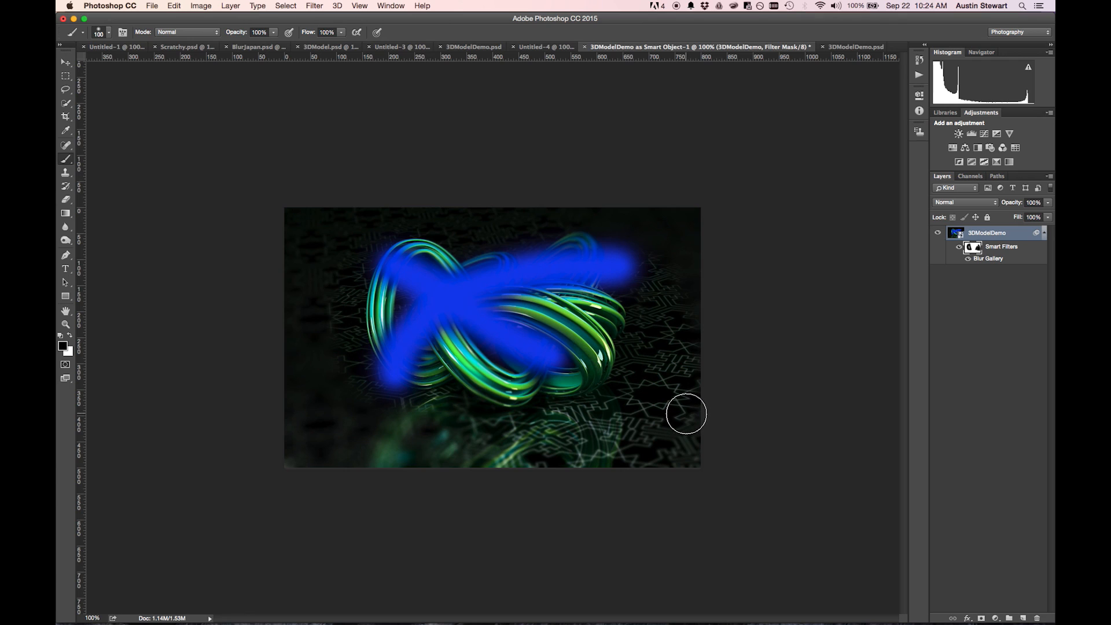